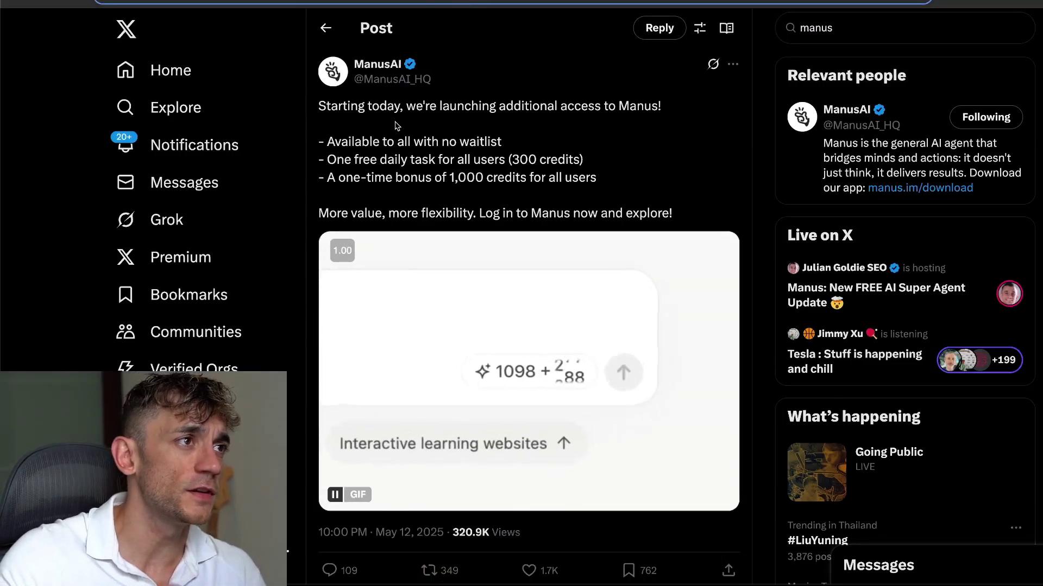
Highlight the announcement's lines on the free daily task, 300 credits and the 1,000-credit bonus
left_click_drag(319, 107, 661, 108)
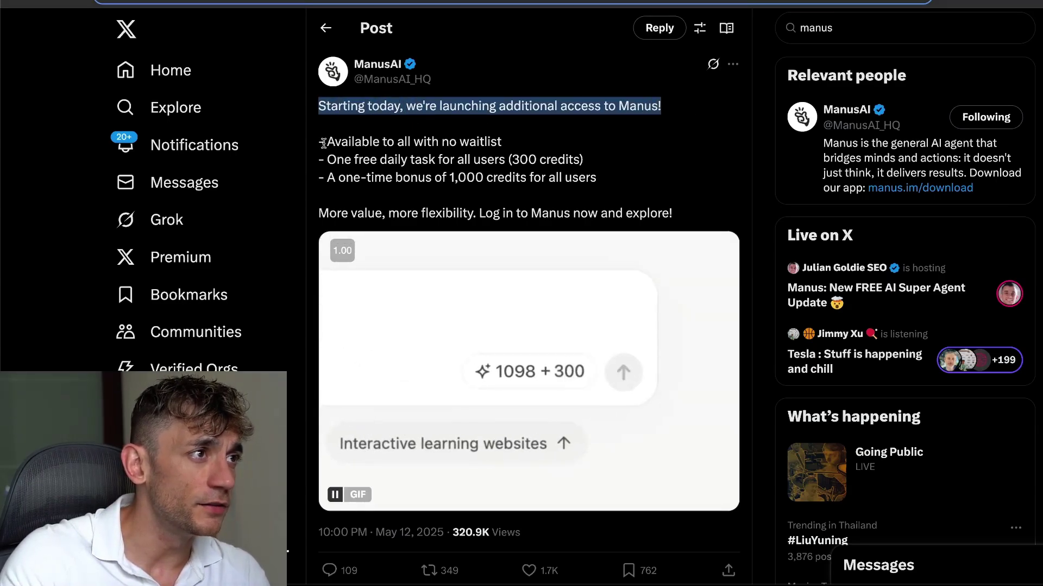
left_click_drag(320, 157, 598, 158)
triple_click(550, 164)
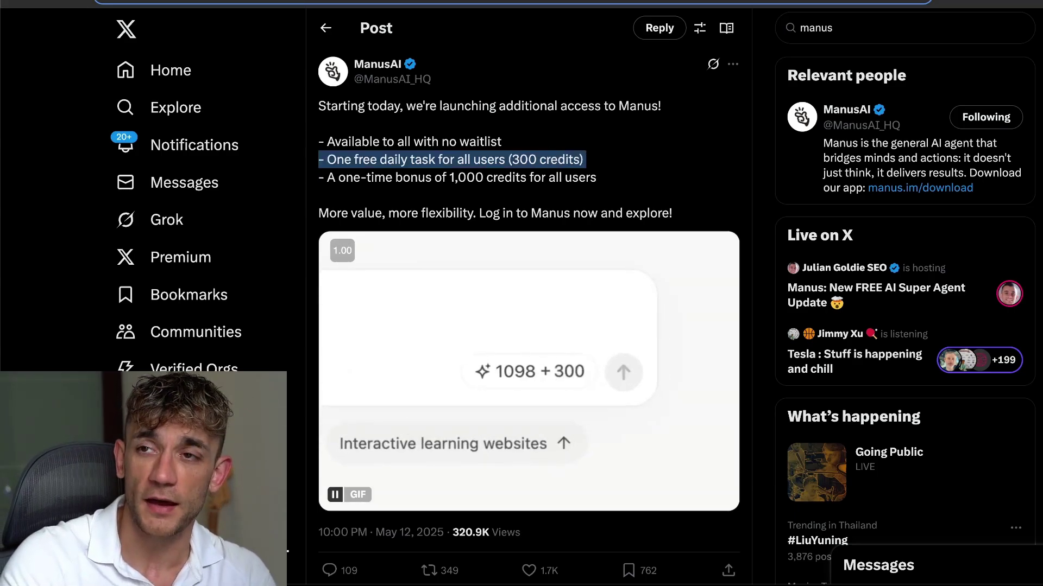
left_click(415, 190)
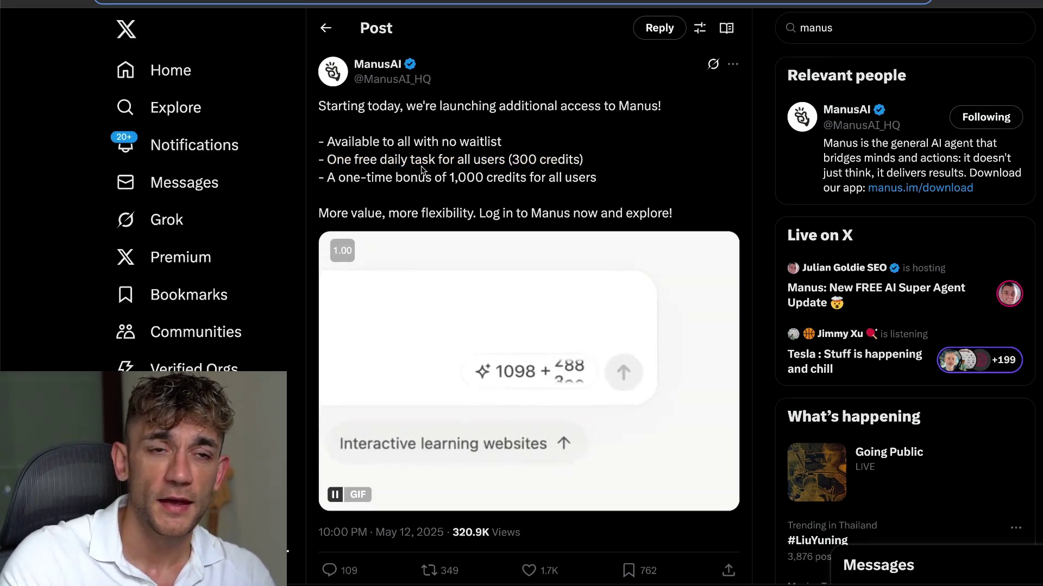
triple_click(425, 191)
left_click_drag(598, 179, 337, 180)
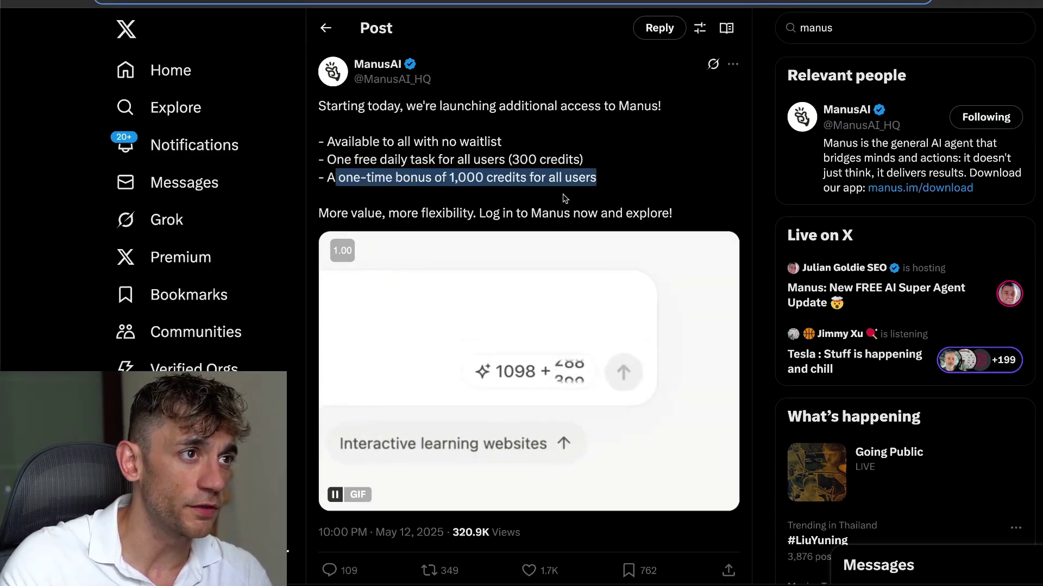
left_click(486, 195)
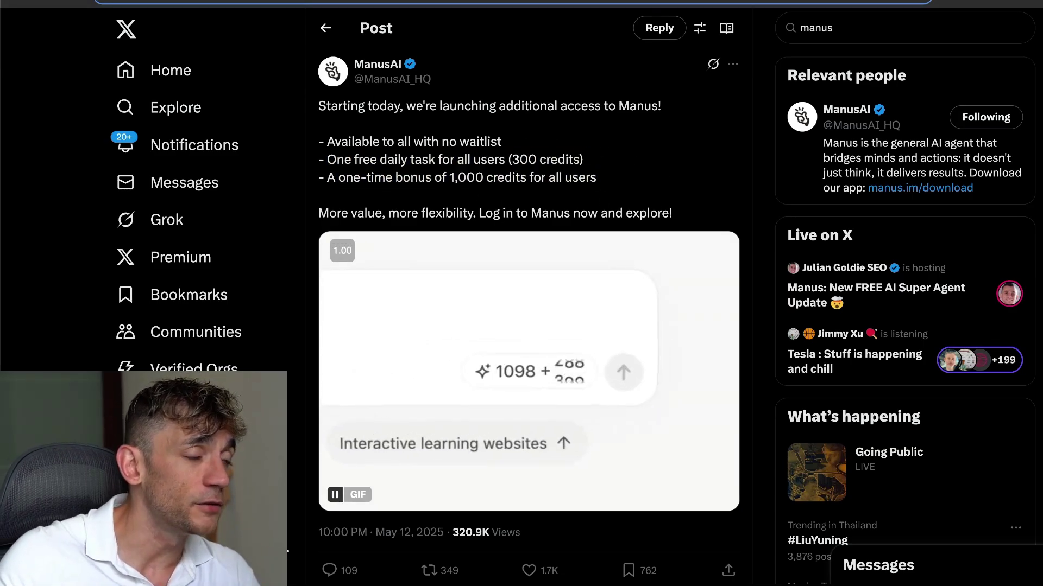
Highlight the follow-up's midnight credit-refresh sentence, then switch to the Manus home page
key("ctrl+Tab")
key("ctrl+shift+Tab")
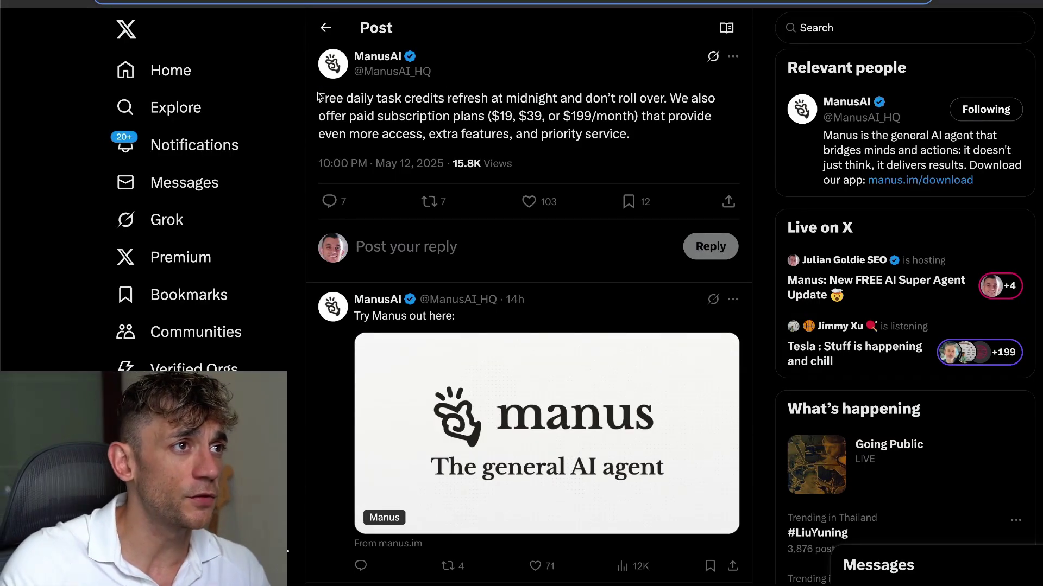
left_click_drag(318, 97, 674, 103)
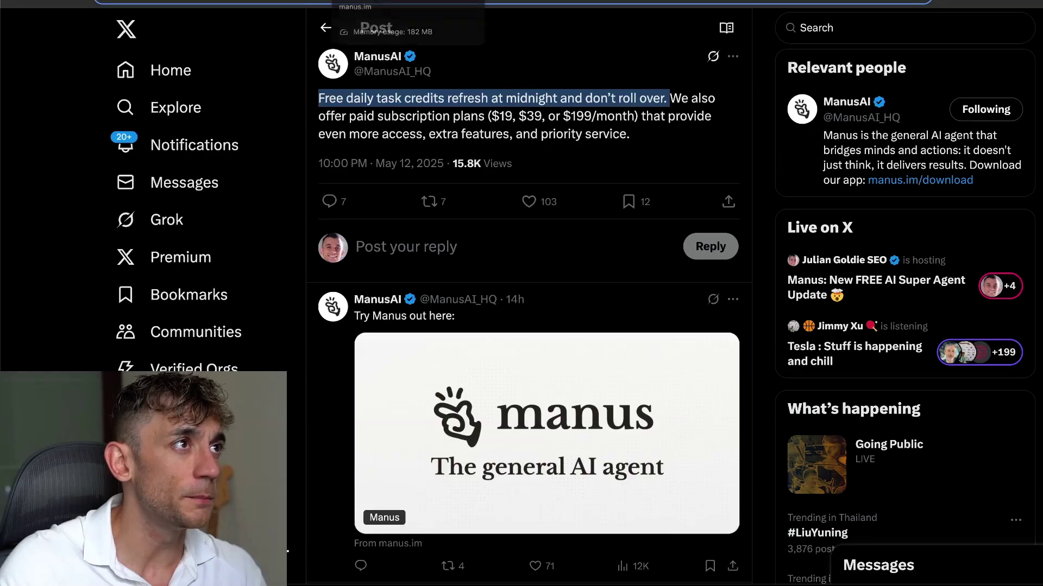
key("ctrl+Tab")
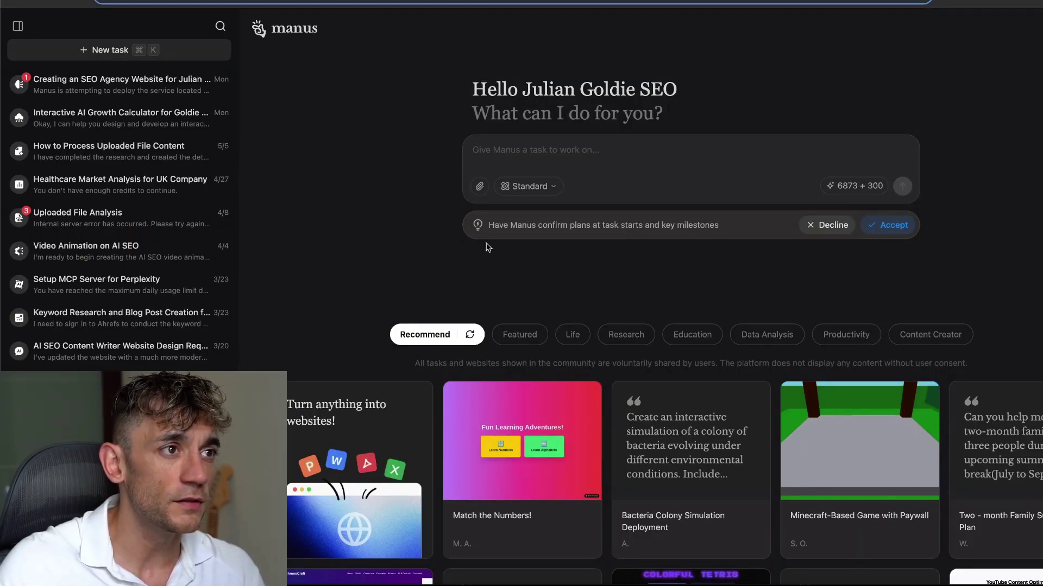
Highlight the plan-confirmation suggestion, then scroll the Manus home down to the community gallery
left_click_drag(468, 217, 735, 228)
left_click(739, 238)
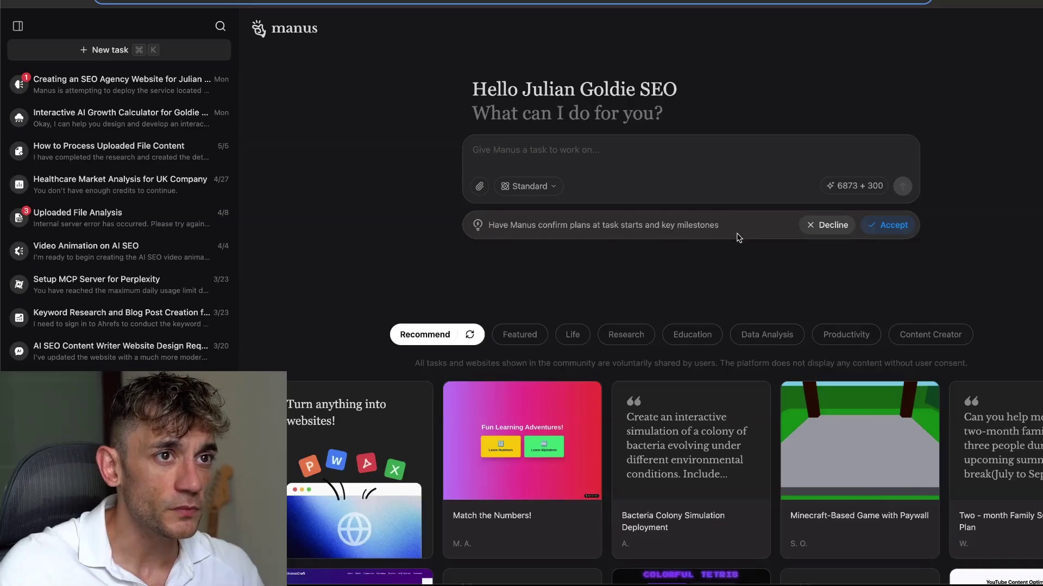
left_click_drag(472, 221, 713, 238)
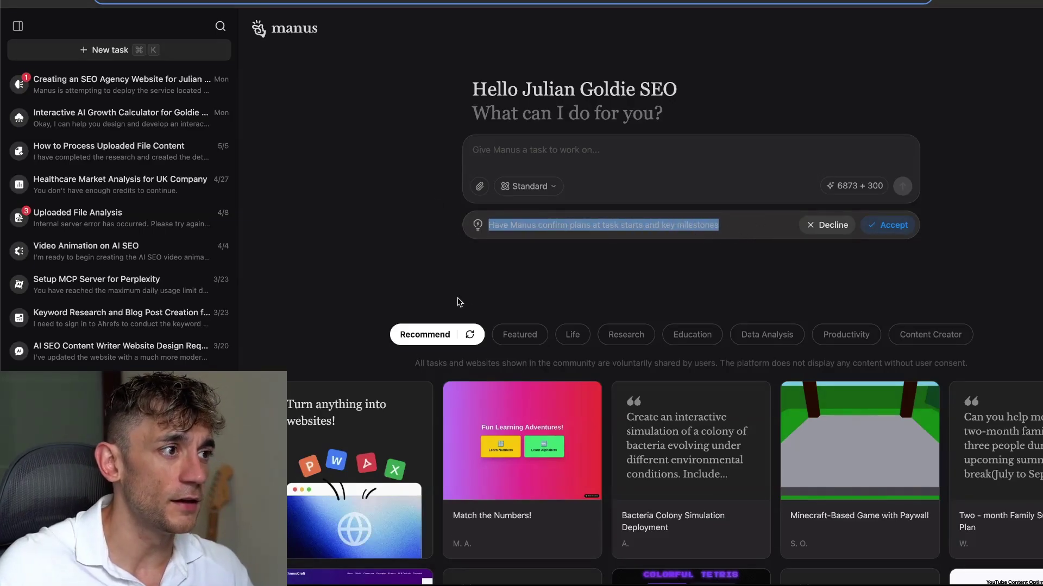
scroll(450, 318, "down", 1)
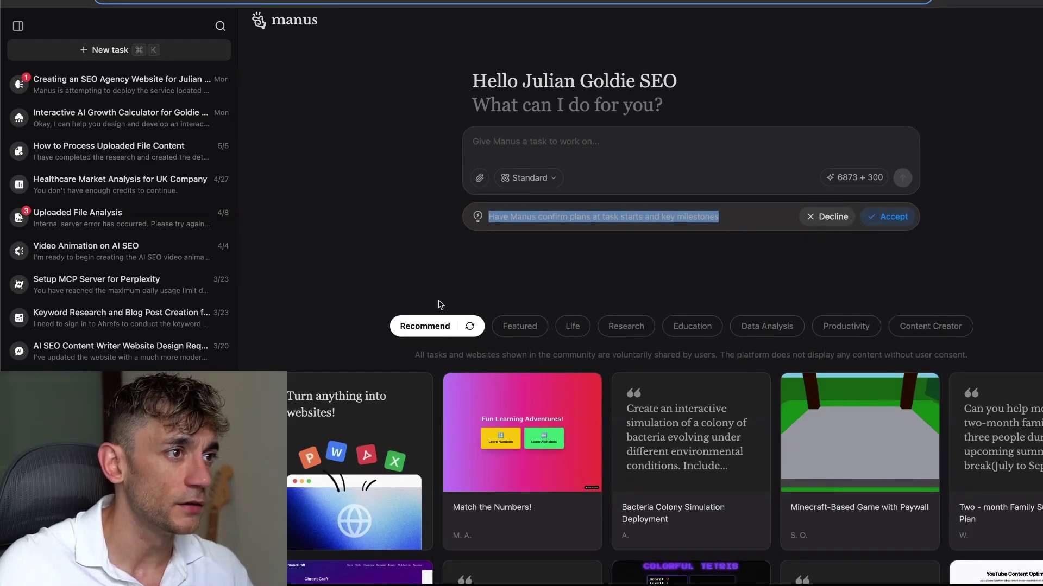
scroll(272, 189, "down", 5)
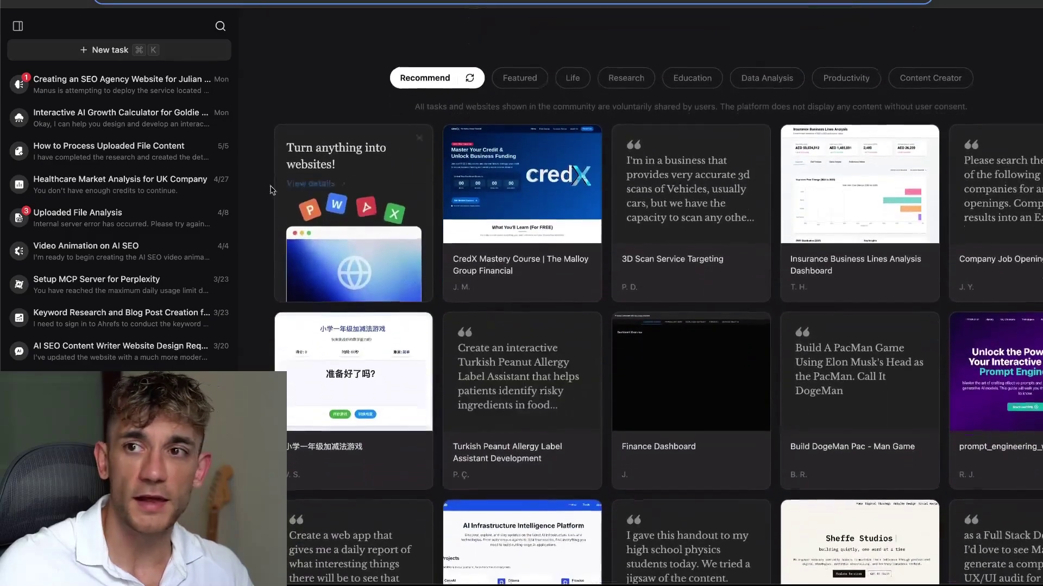
scroll(455, 272, "up", 5)
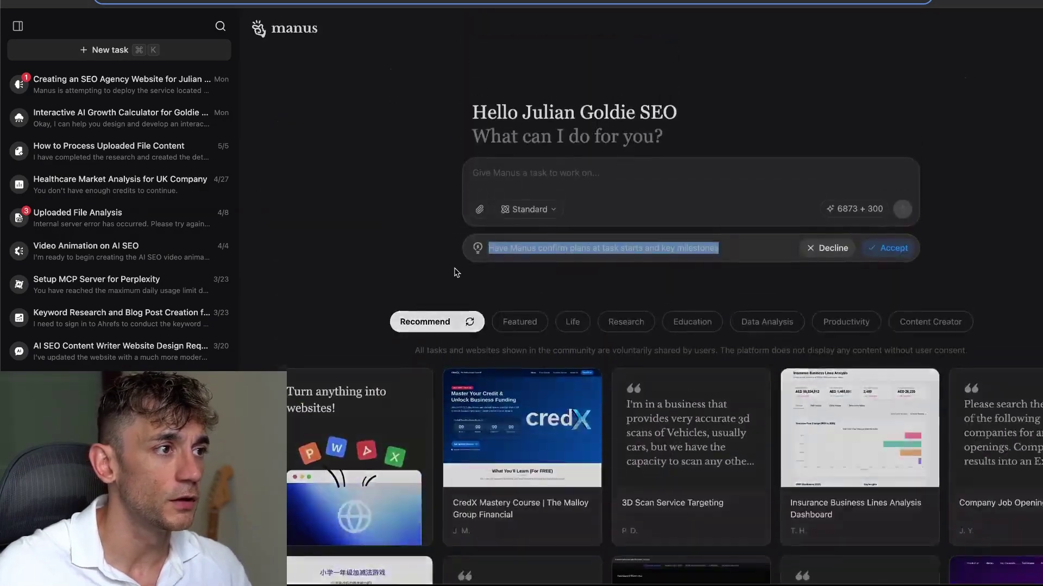
scroll(402, 272, "down", 5)
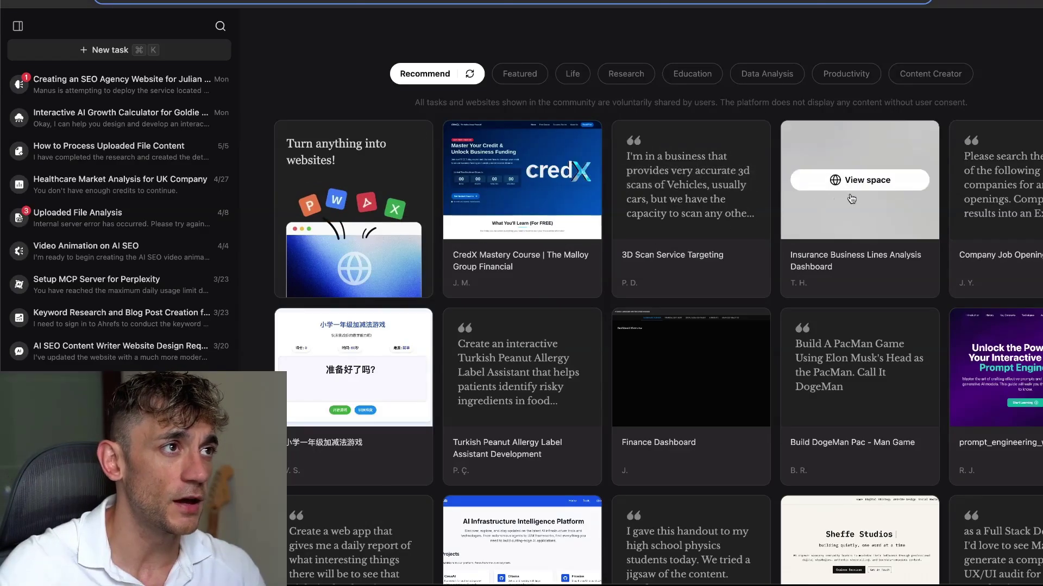
Open the Insurance Business Lines Analysis dashboard and scroll through it
left_click(882, 185)
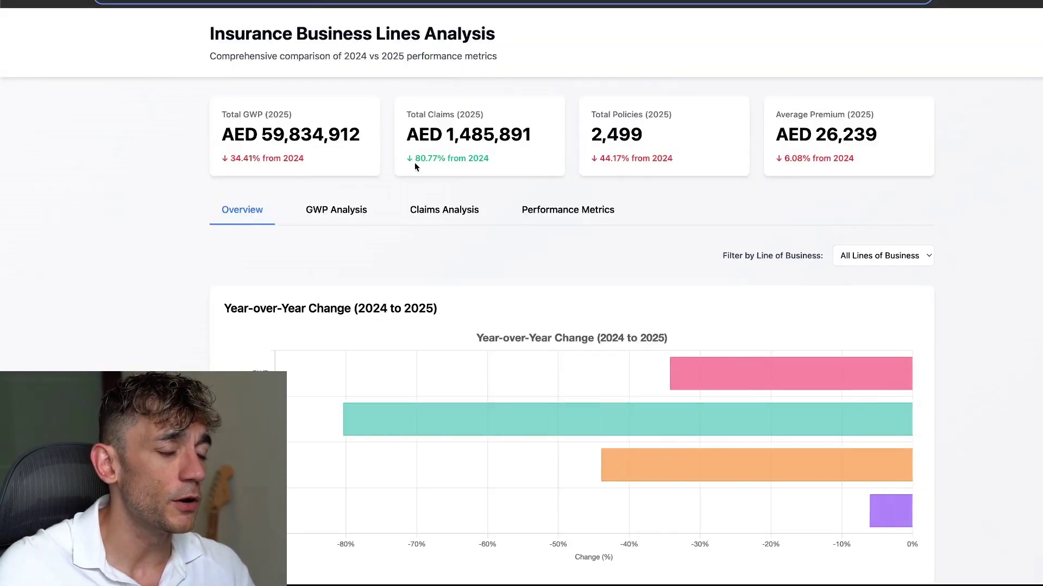
scroll(433, 188, "down", 6)
scroll(433, 188, "up", 6)
scroll(431, 181, "down", 9)
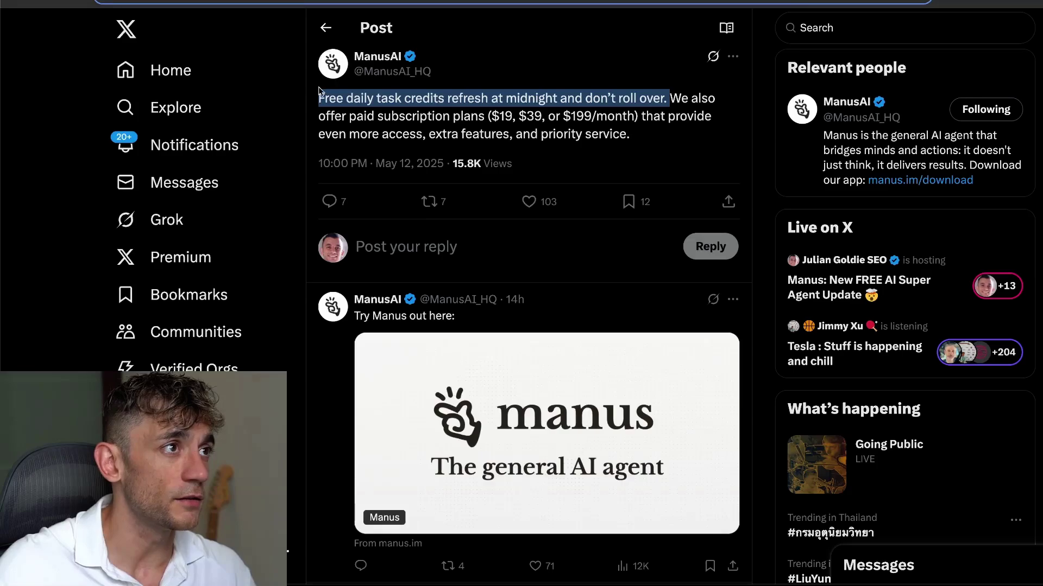
Go through the ManusAI profile to reopen the 'Starting today' announcement post
left_click_drag(320, 91, 582, 99)
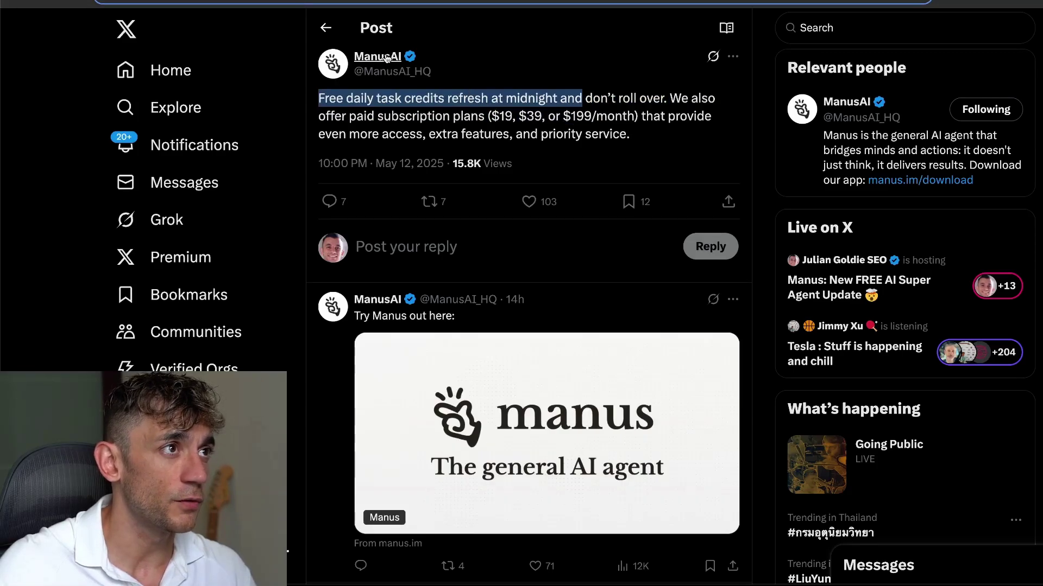
left_click(387, 59)
scroll(545, 260, "down", 10)
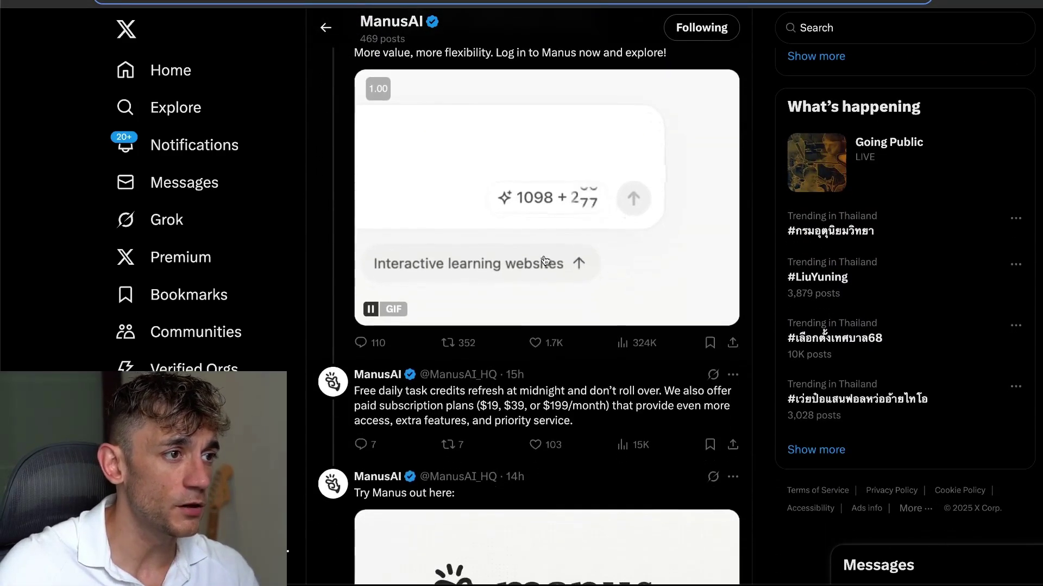
scroll(546, 260, "down", 10)
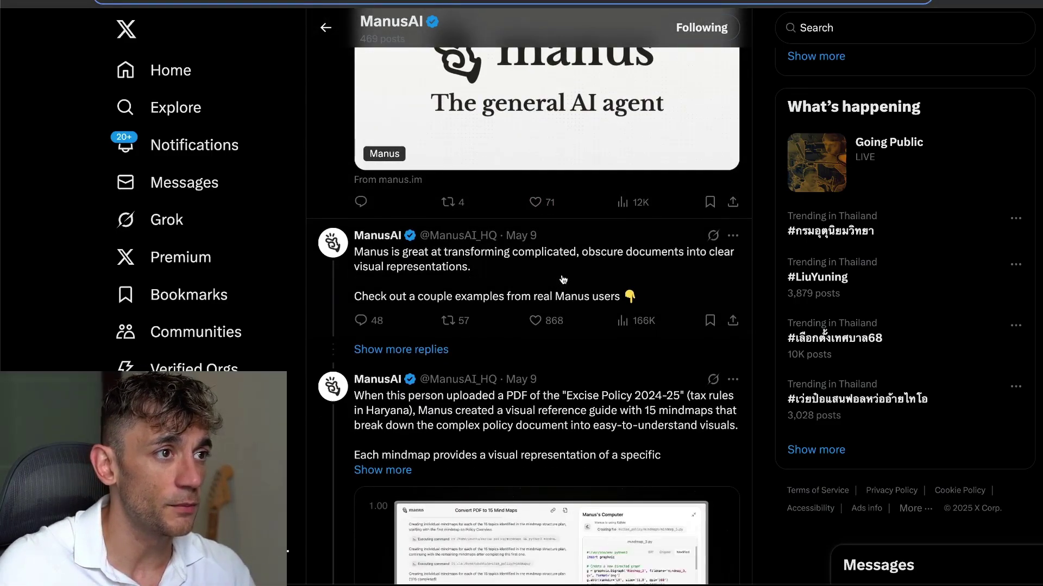
scroll(570, 280, "up", 8)
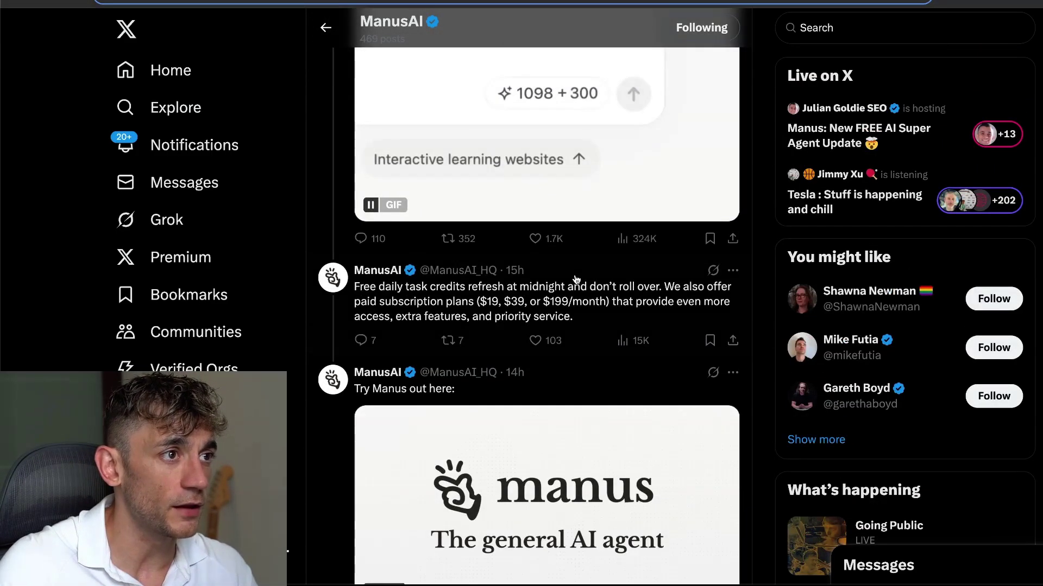
scroll(576, 280, "up", 5)
left_click(576, 280)
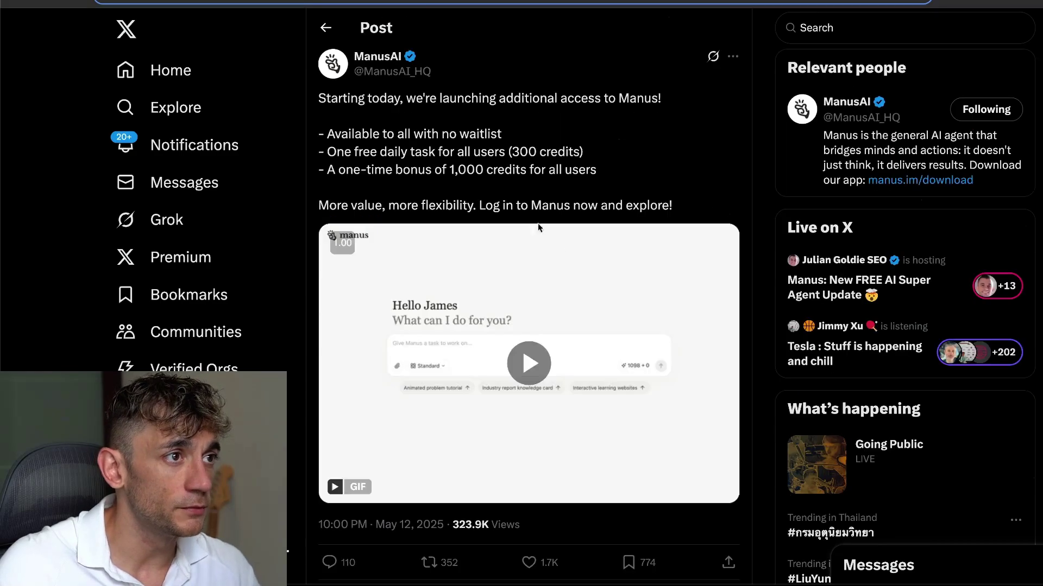
Highlight the post's opening and one-free-daily-task lines, then scroll through the replies
triple_click(318, 99)
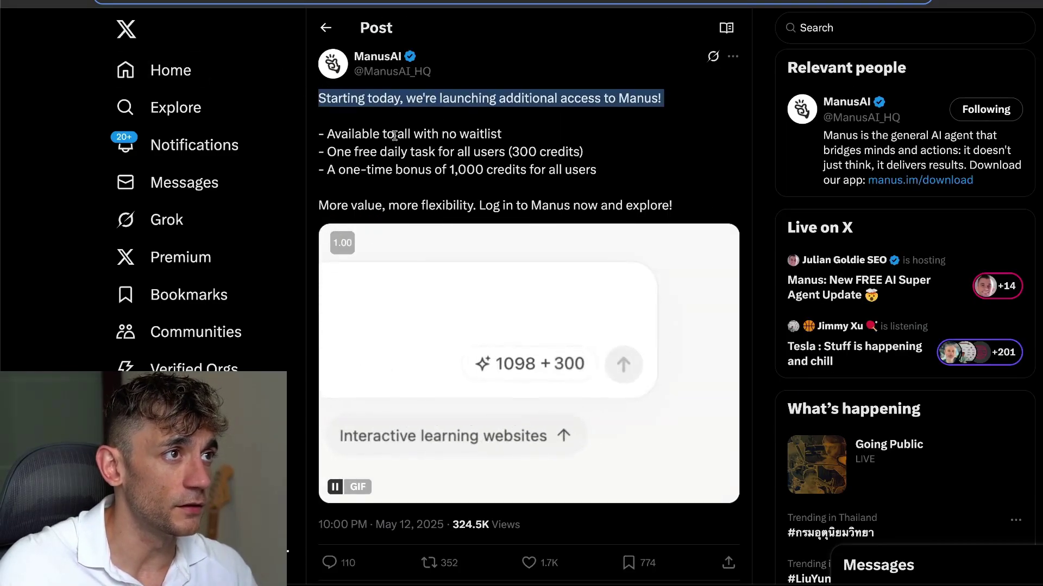
left_click(599, 153)
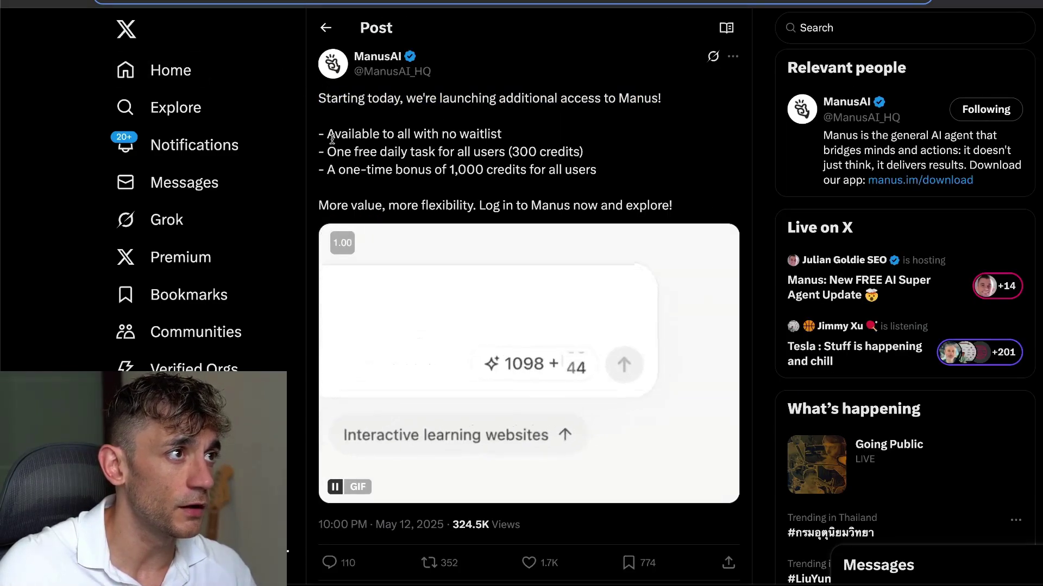
left_click_drag(319, 152, 616, 153)
scroll(616, 154, "down", 12)
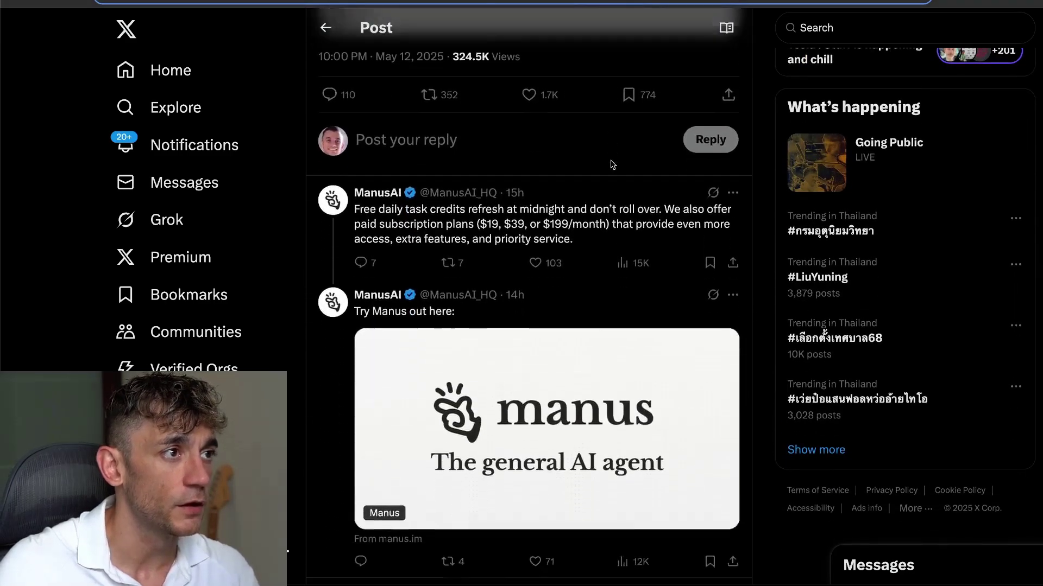
scroll(612, 167, "down", 10)
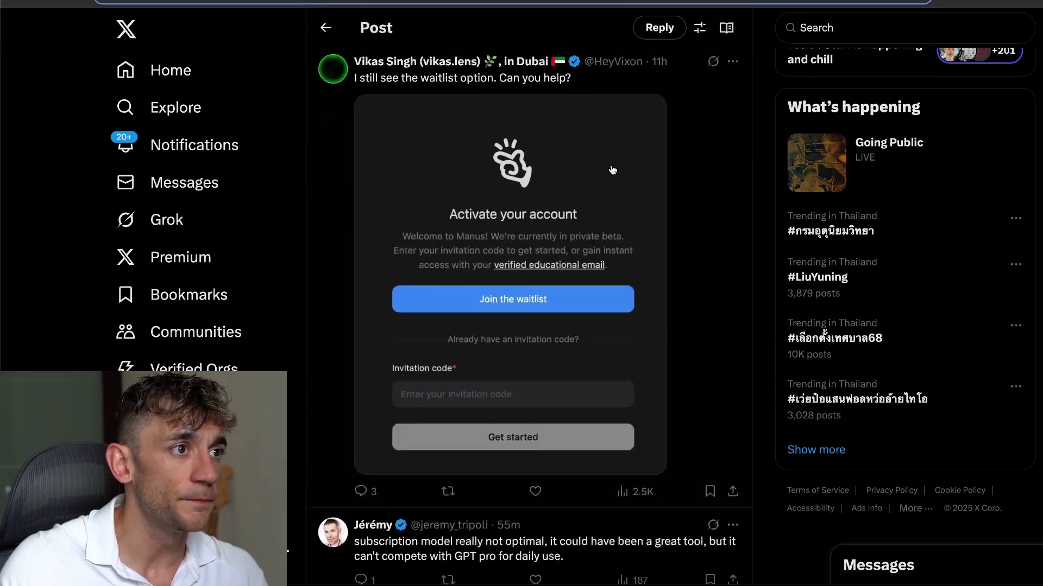
scroll(613, 170, "down", 3)
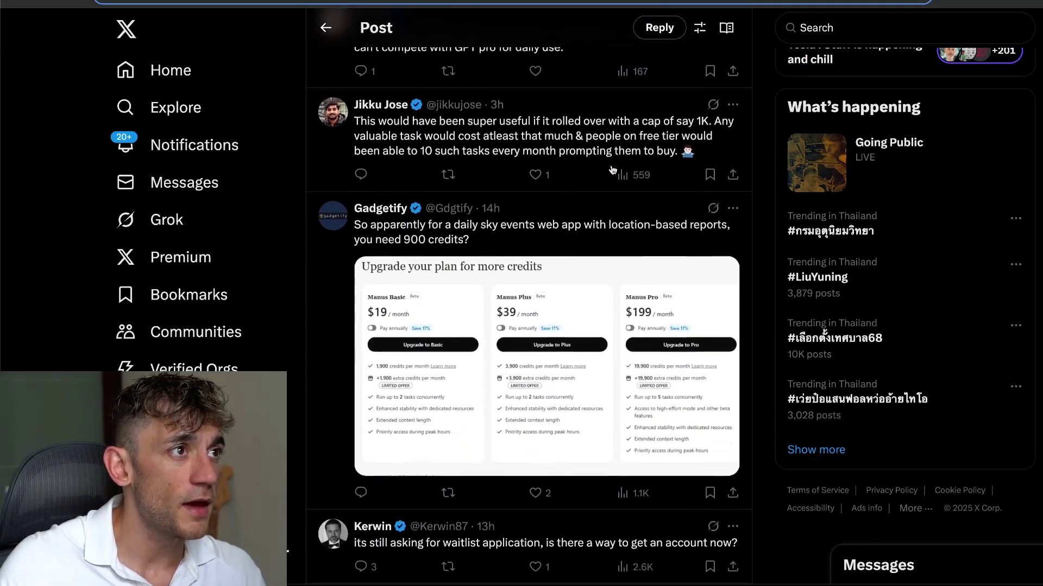
scroll(612, 171, "down", 20)
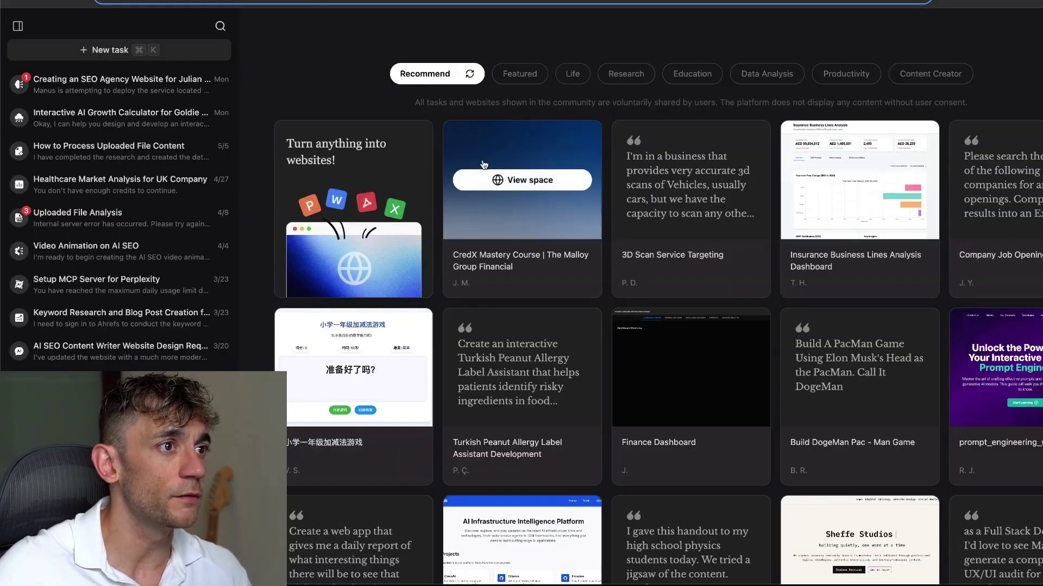
Check the plan and credit balance, and leave reasoning effort at Standard
left_click(19, 565)
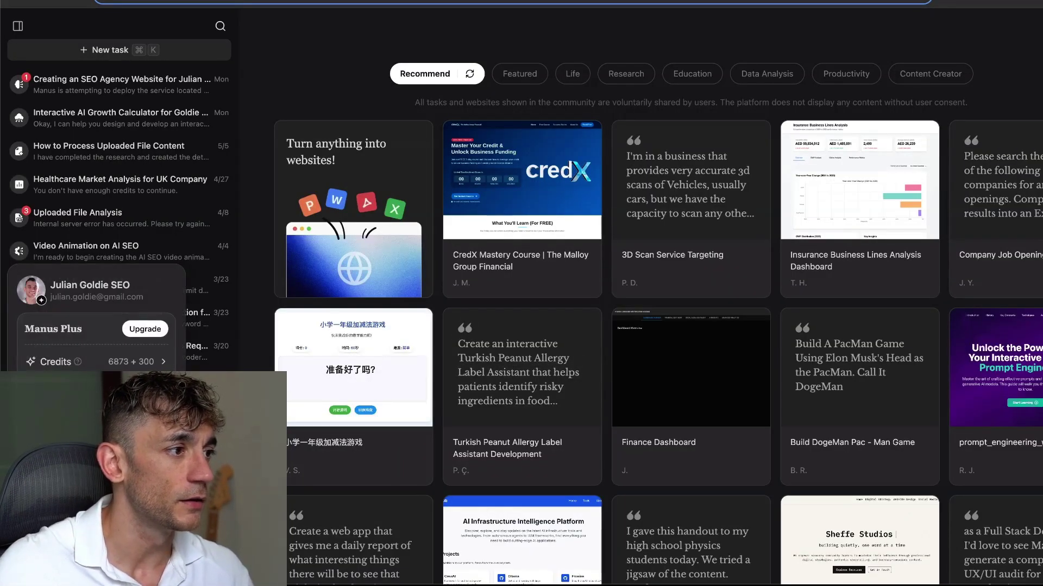
scroll(533, 158, "up", 5)
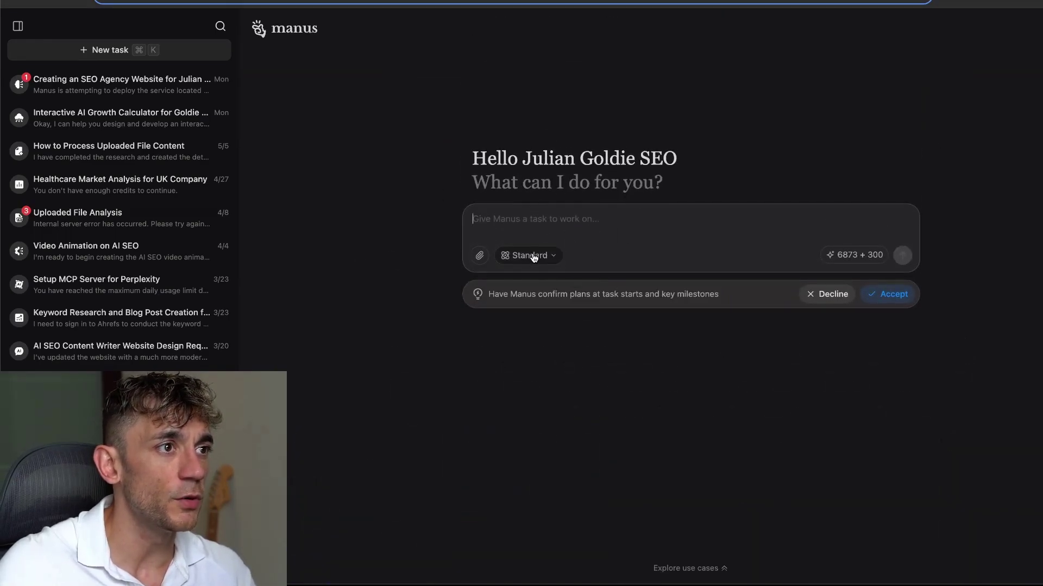
left_click(532, 255)
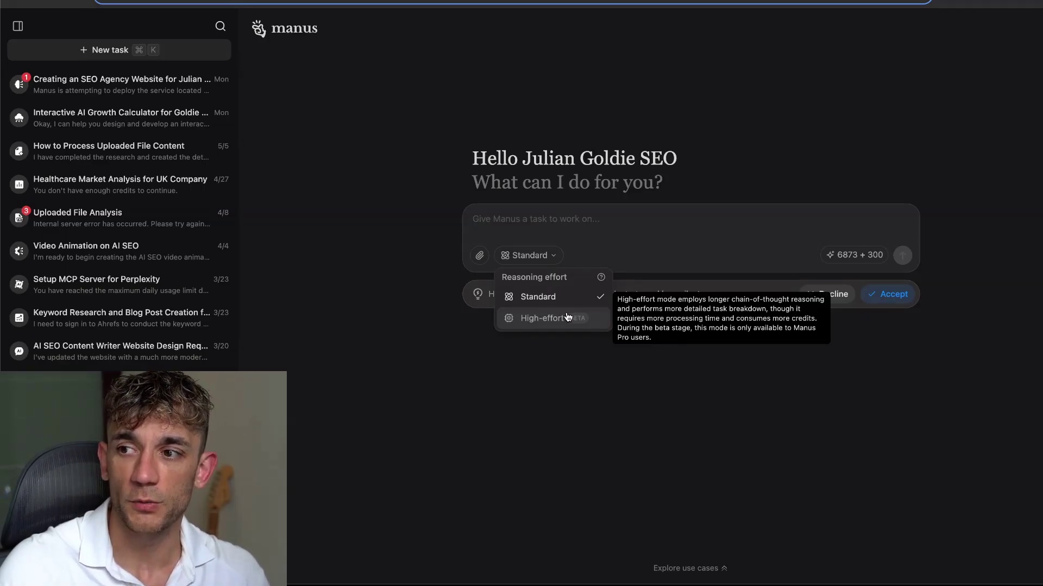
left_click(535, 297)
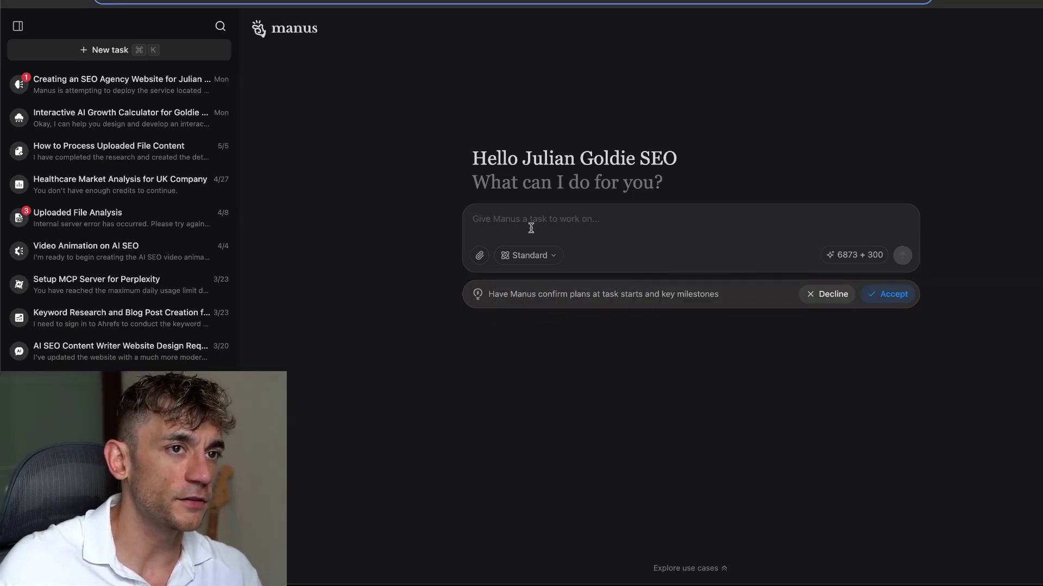
left_click(529, 256)
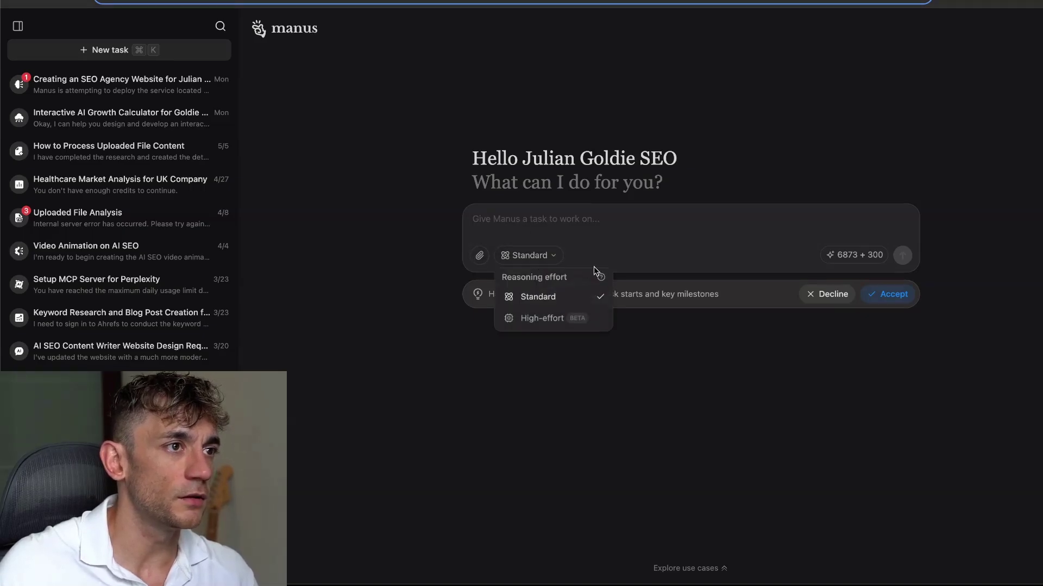
left_click(540, 297)
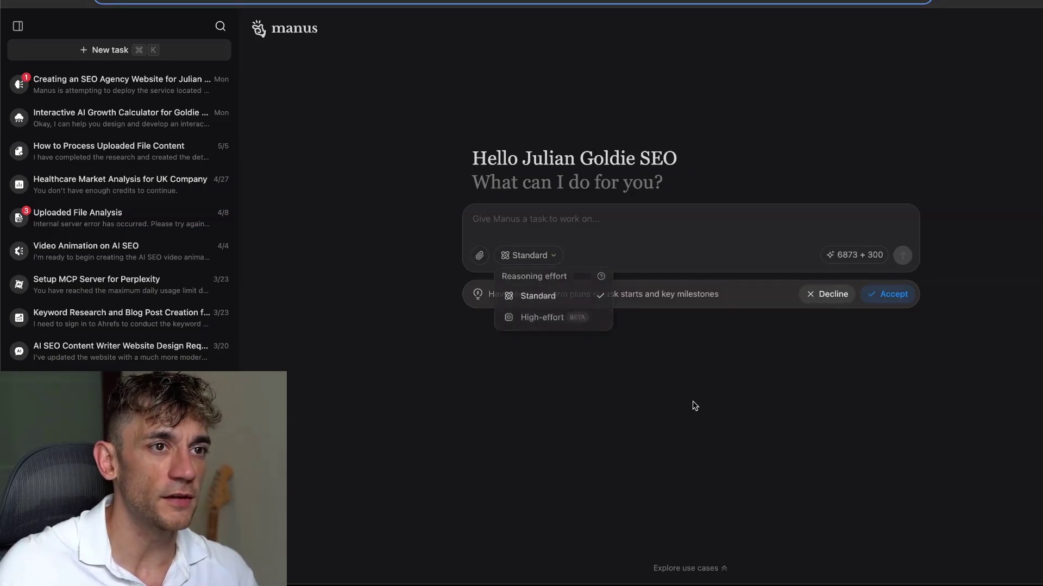
Select the whole plan-confirmation suggestion sentence
left_click_drag(495, 288, 743, 305)
left_click(616, 296)
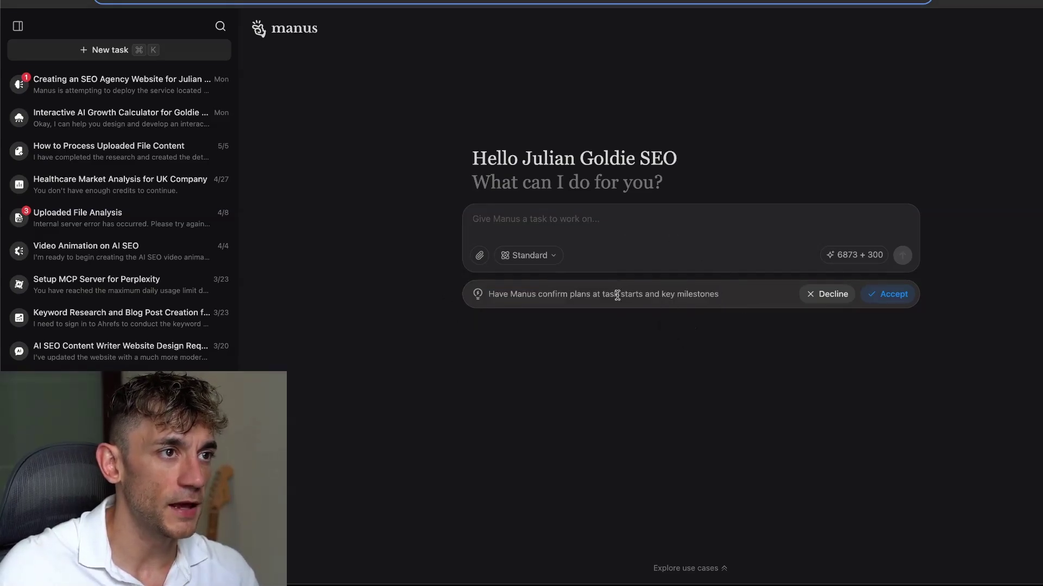
triple_click(600, 296)
Accept the plan-confirmation suggestion and review the saved knowledge entries
left_click(743, 363)
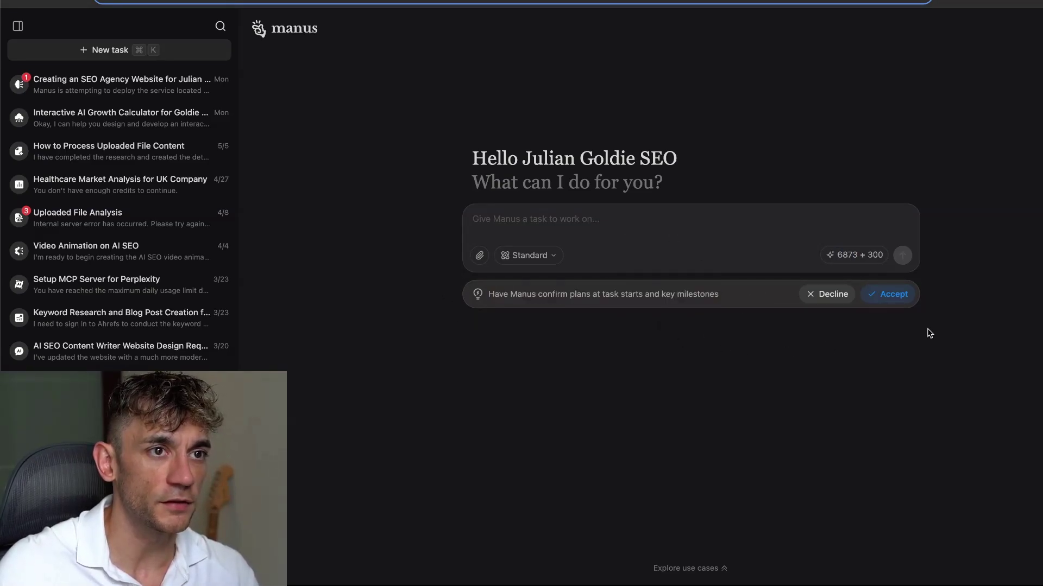
left_click(888, 297)
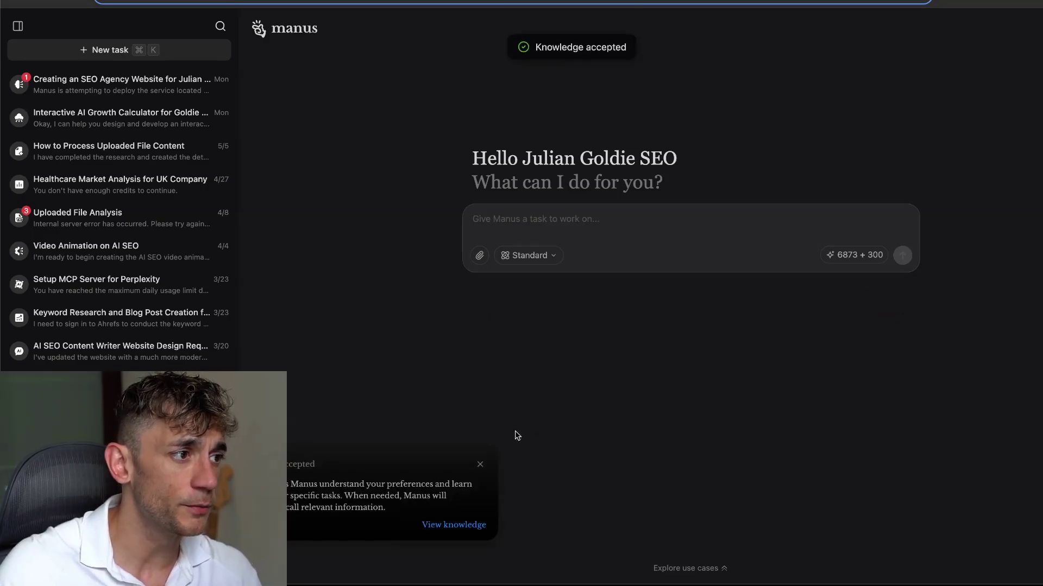
left_click(467, 527)
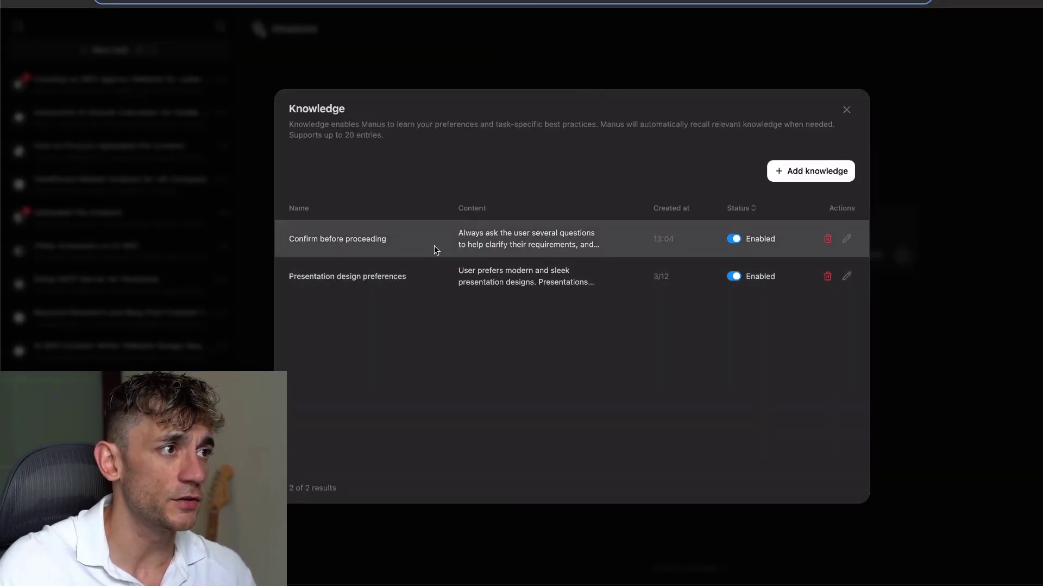
left_click_drag(289, 276, 370, 279)
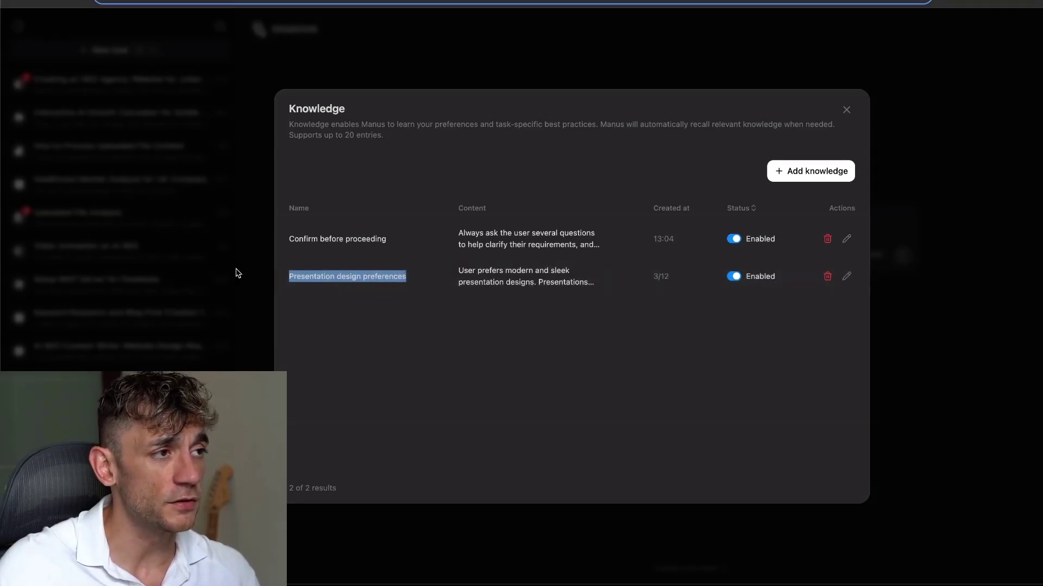
left_click_drag(289, 239, 402, 248)
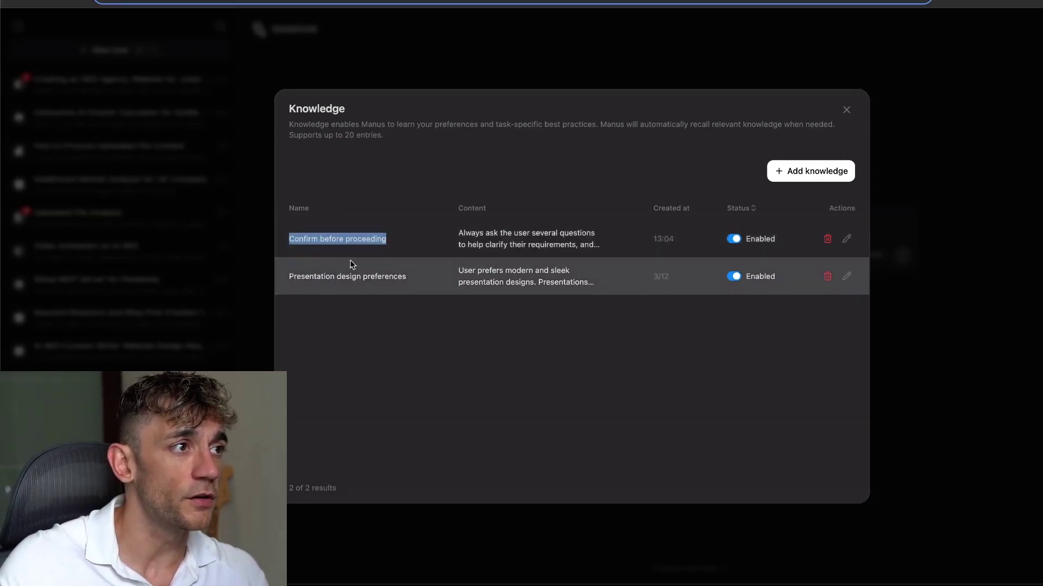
left_click(352, 263)
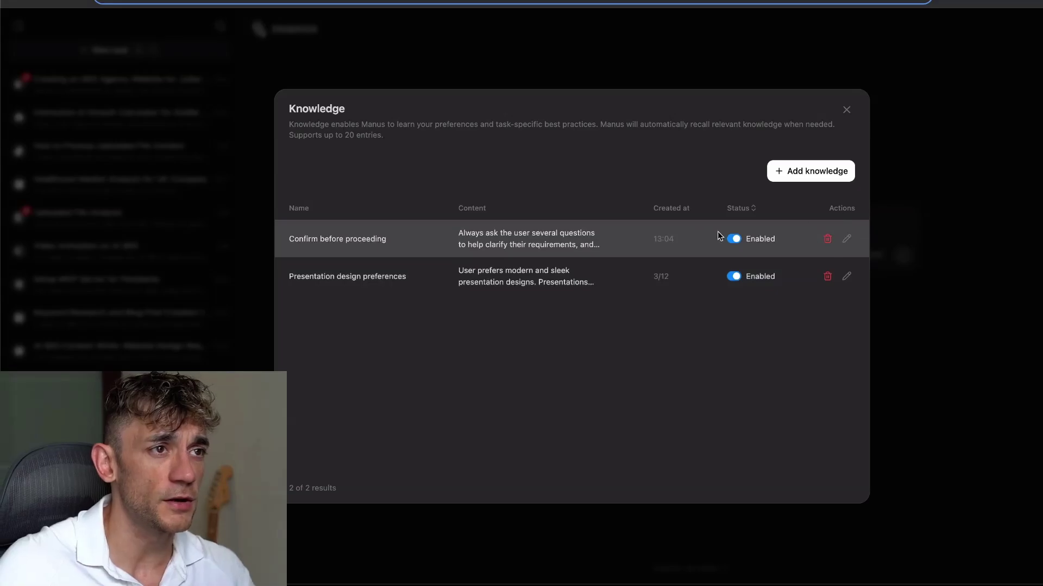
Change 'Confirm before proceeding' content to 'Just be autonomous, don' wait my instructions' and save
left_click(847, 240)
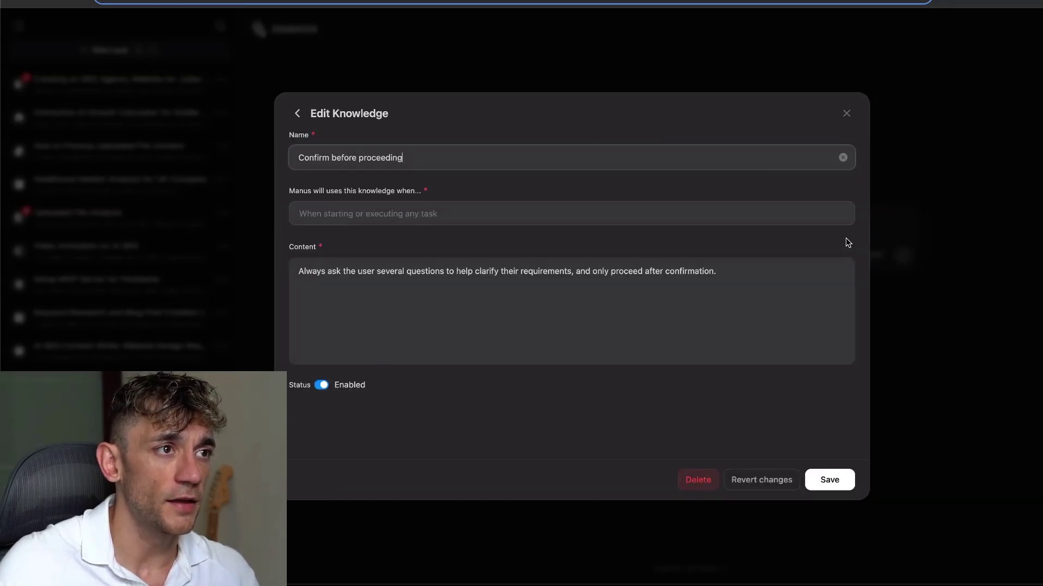
triple_click(396, 270)
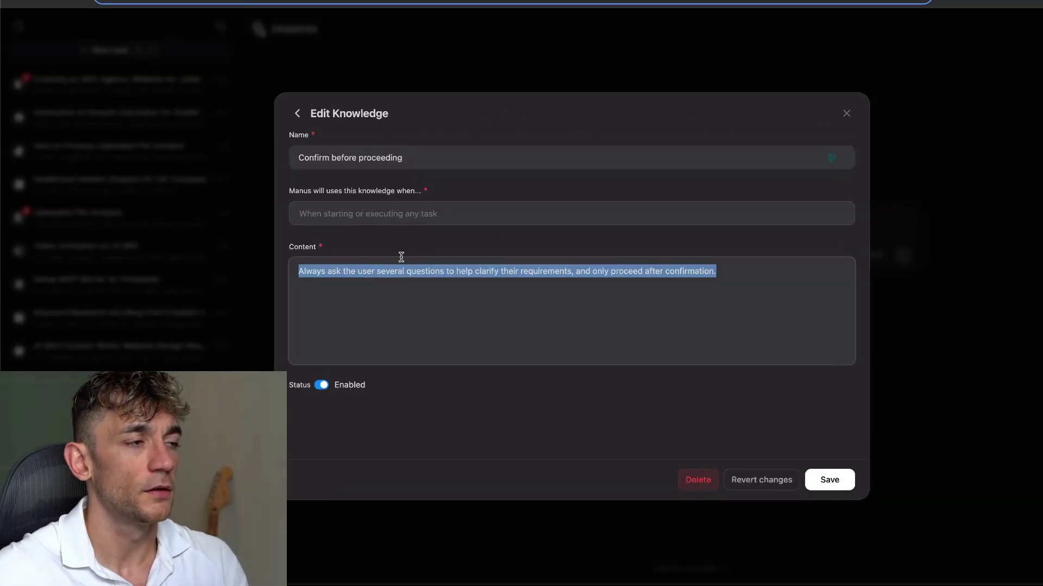
type("I")
key("BackSpace")
type("Just")
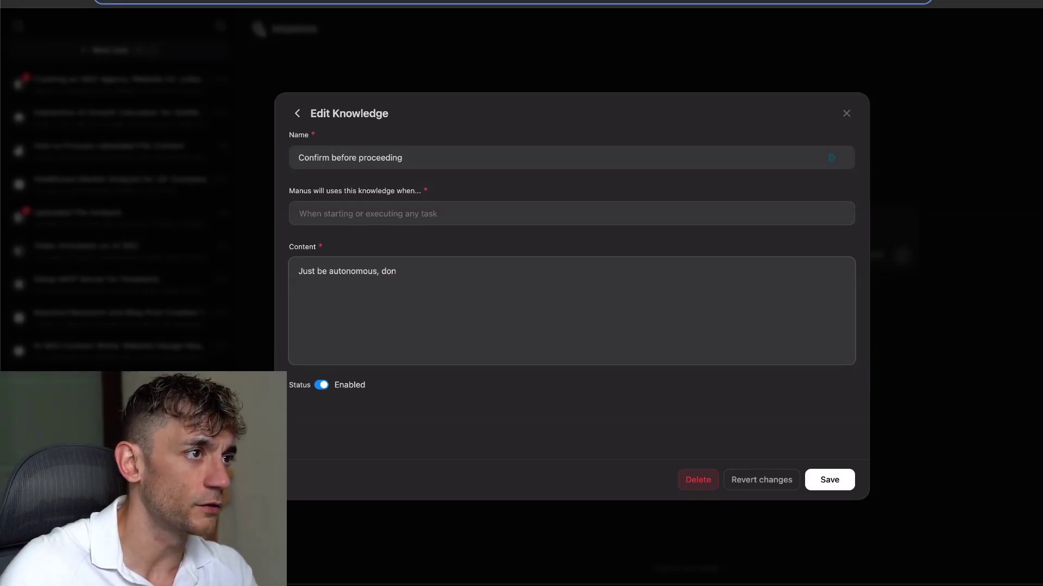
type("be autonomous, don' wait my instructions")
left_click(829, 480)
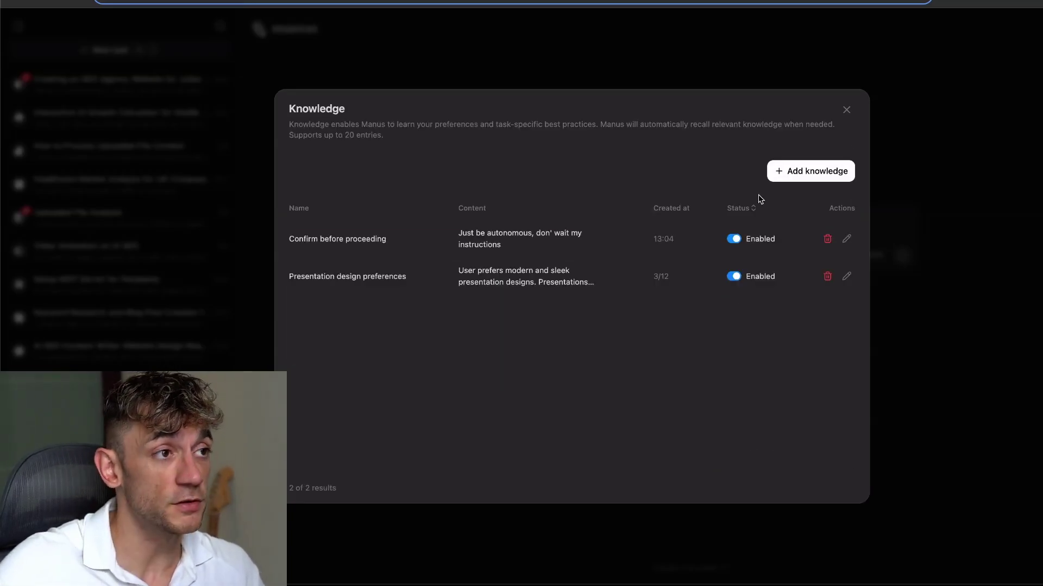
left_click(846, 108)
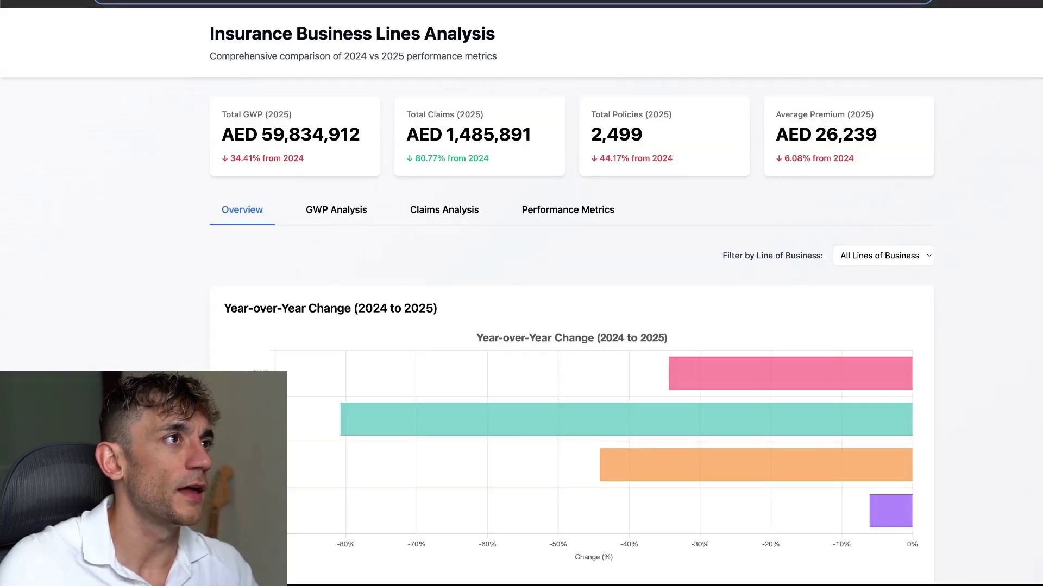
Select the Insurance Business Lines Analysis title and subtitle together, then leave full screen
left_click_drag(175, 13, 666, 47)
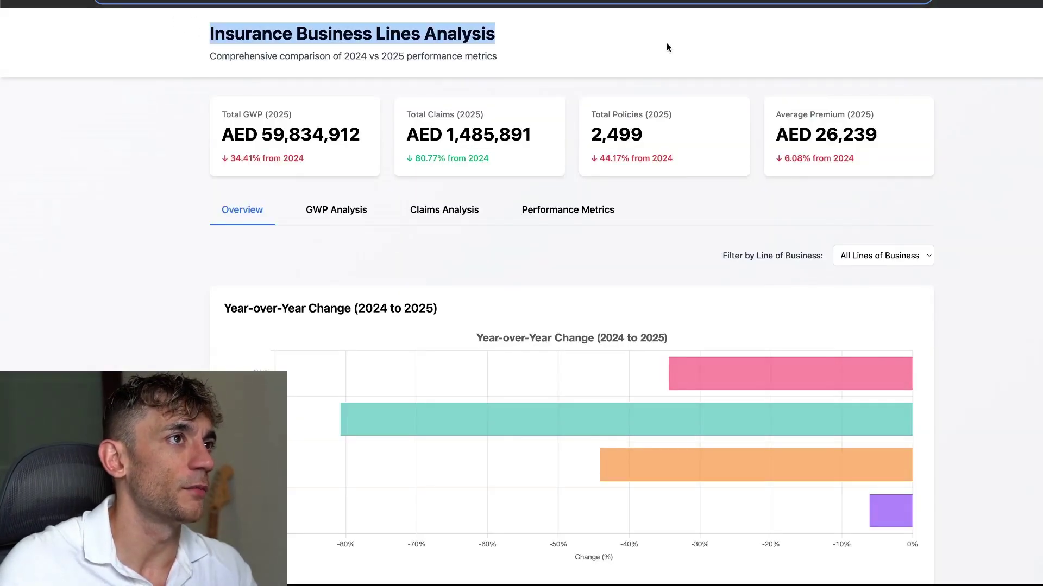
scroll(578, 101, "down", 9)
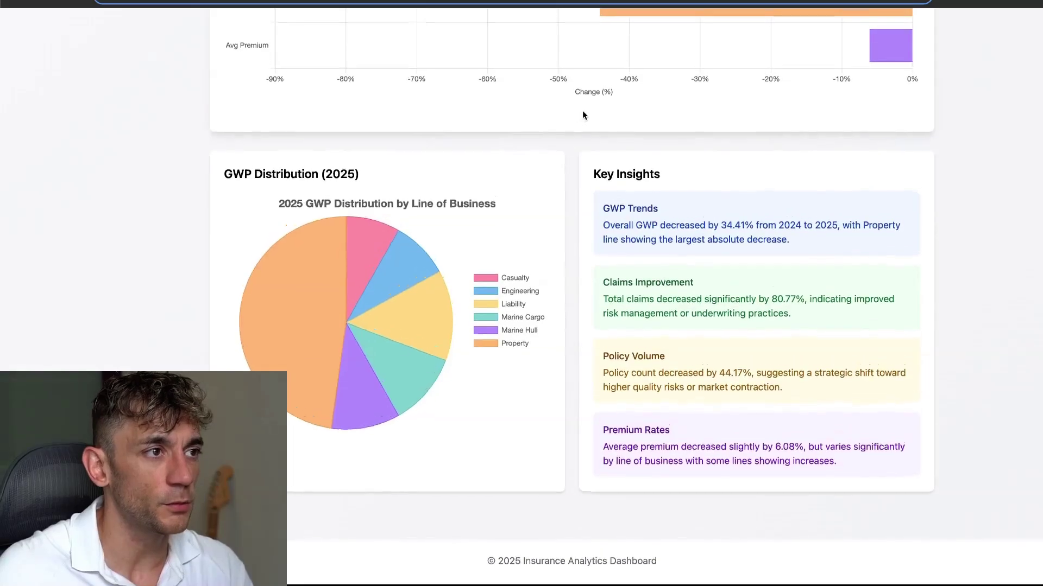
scroll(582, 115, "up", 10)
left_click(239, 55)
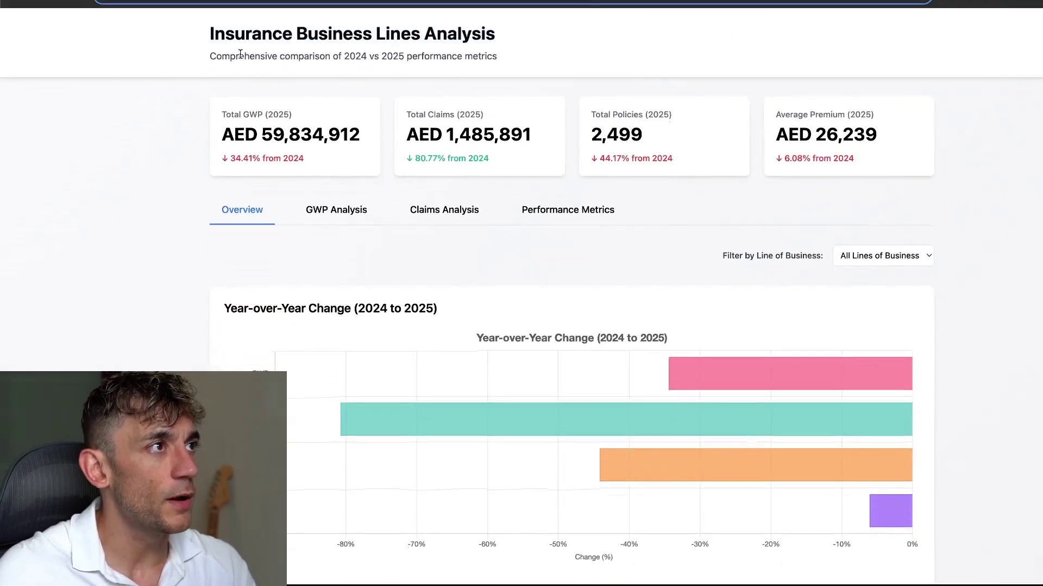
left_click_drag(196, 43, 509, 49)
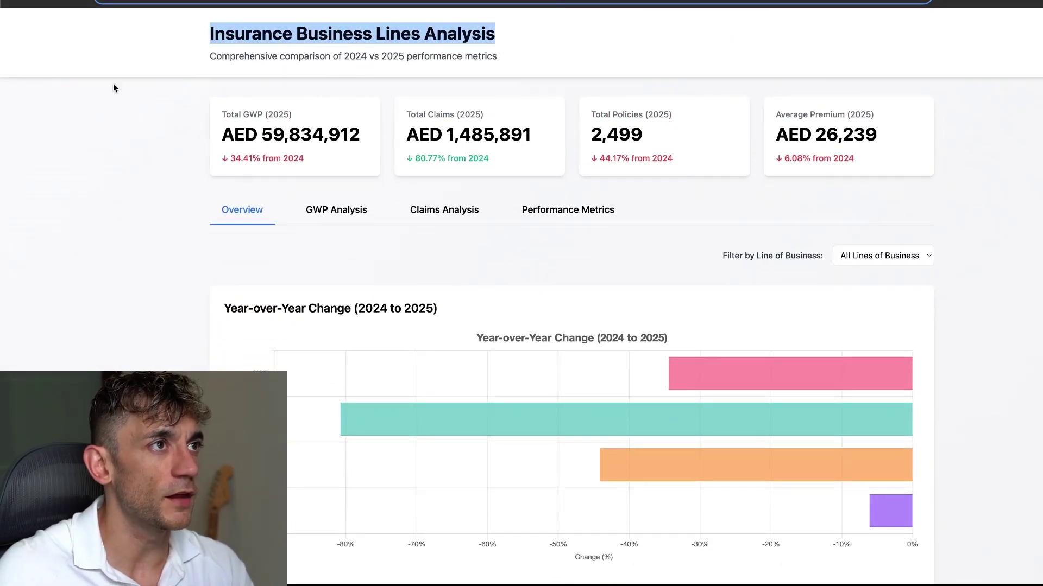
left_click_drag(207, 59, 484, 66)
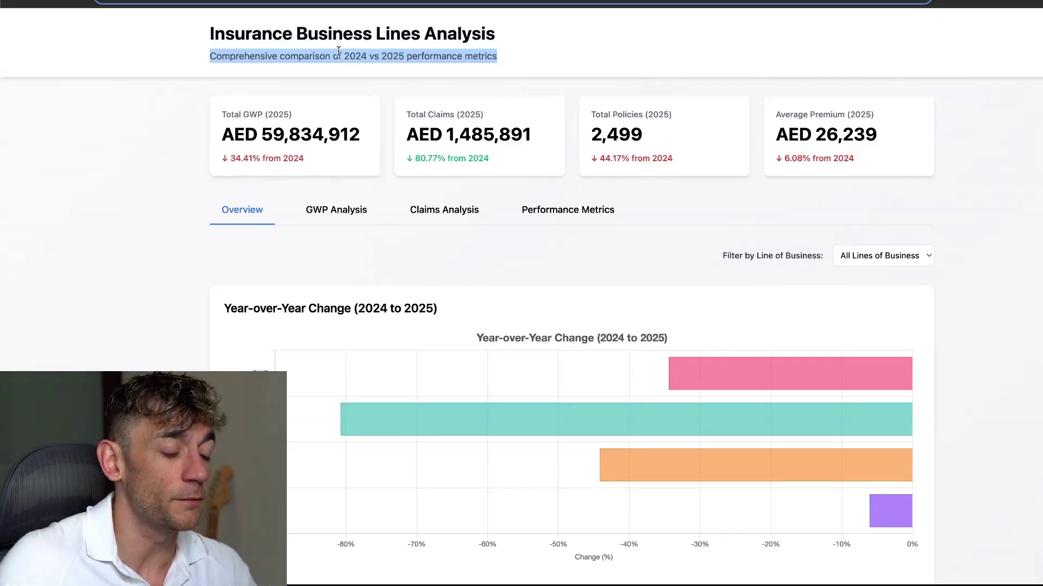
scroll(366, 97, "down", 3)
scroll(366, 97, "up", 4)
left_click_drag(199, 33, 526, 64)
key("super+c")
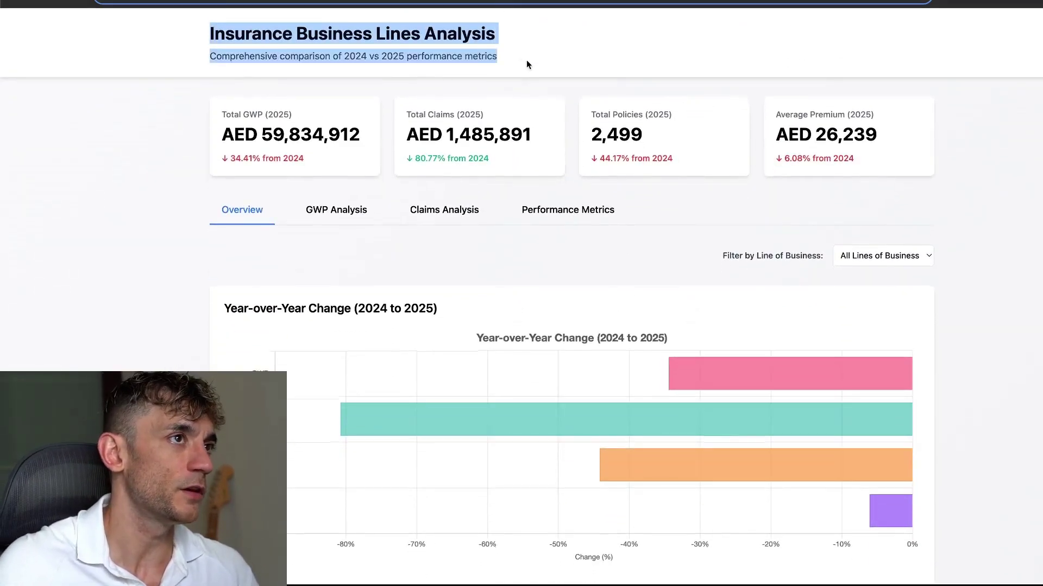
key("ctrl+super+f")
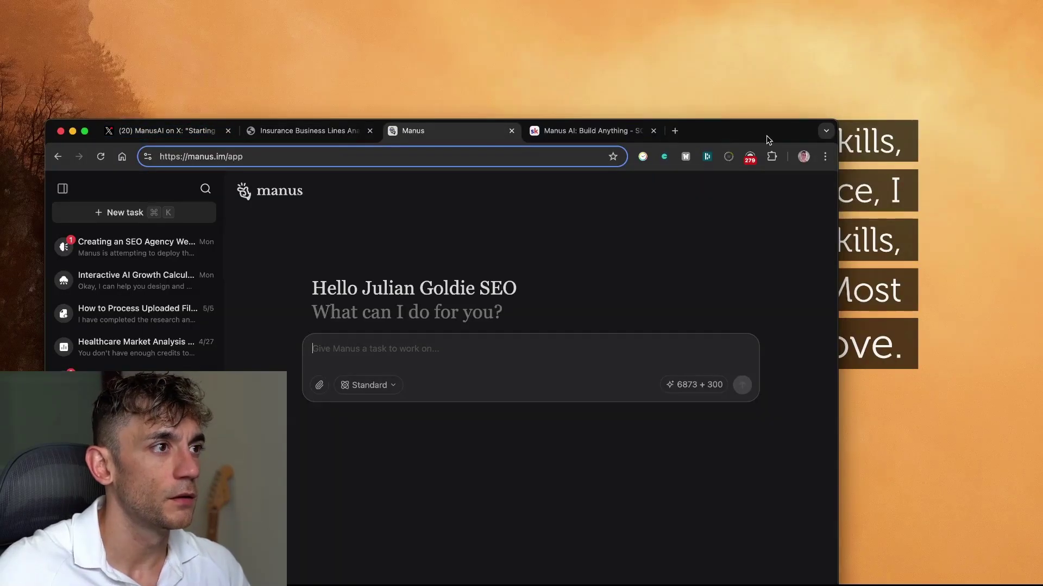
Paste the dashboard title and subtitle into the task box and add a new line
key("ctrl+super+f")
key("super+v")
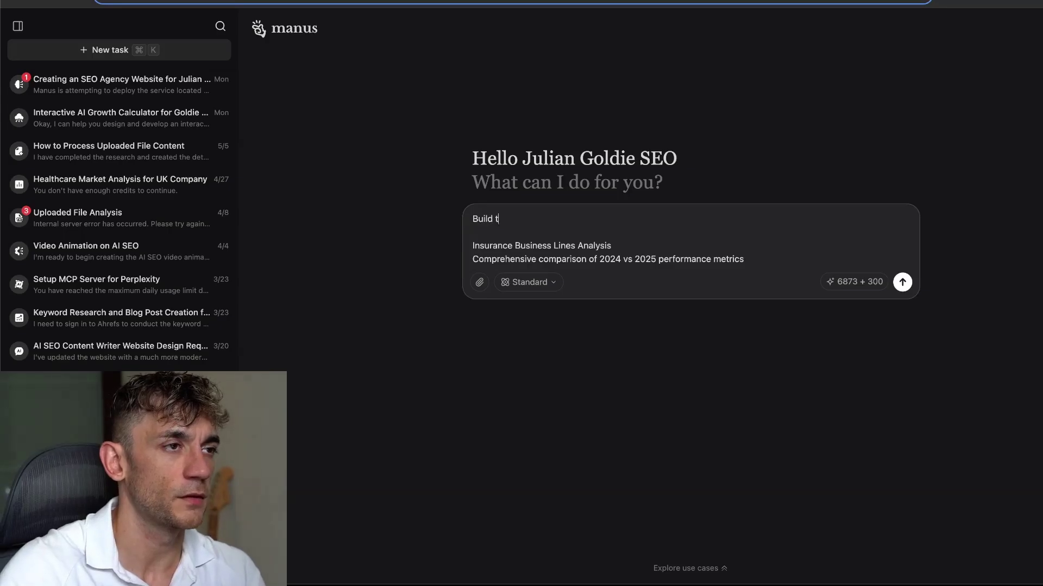
key("super+a")
key("Right")
key("shift+Return")
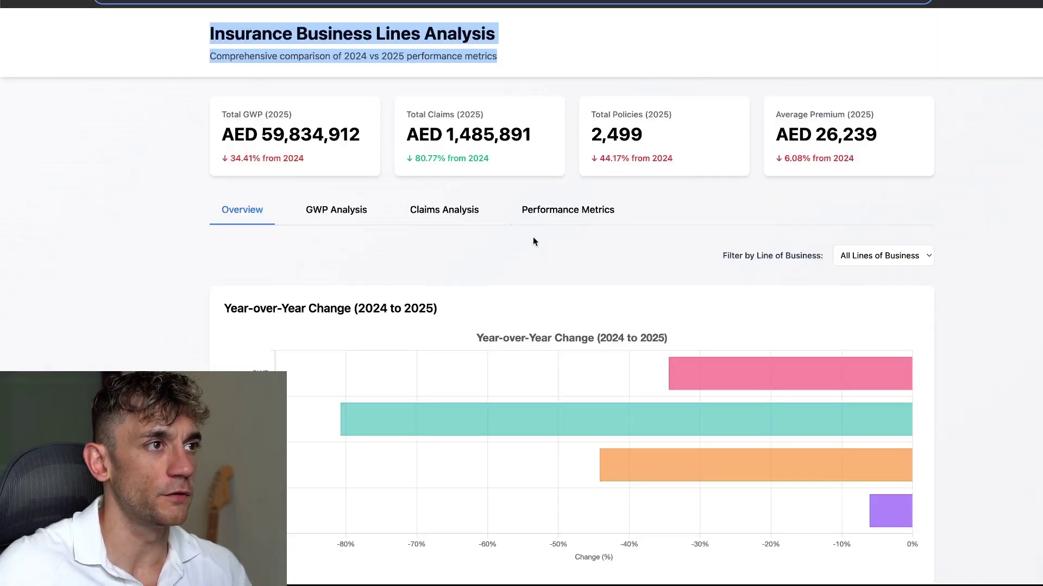
Screenshot the dashboard at 75% zoom and attach the image to the task
left_click(534, 241)
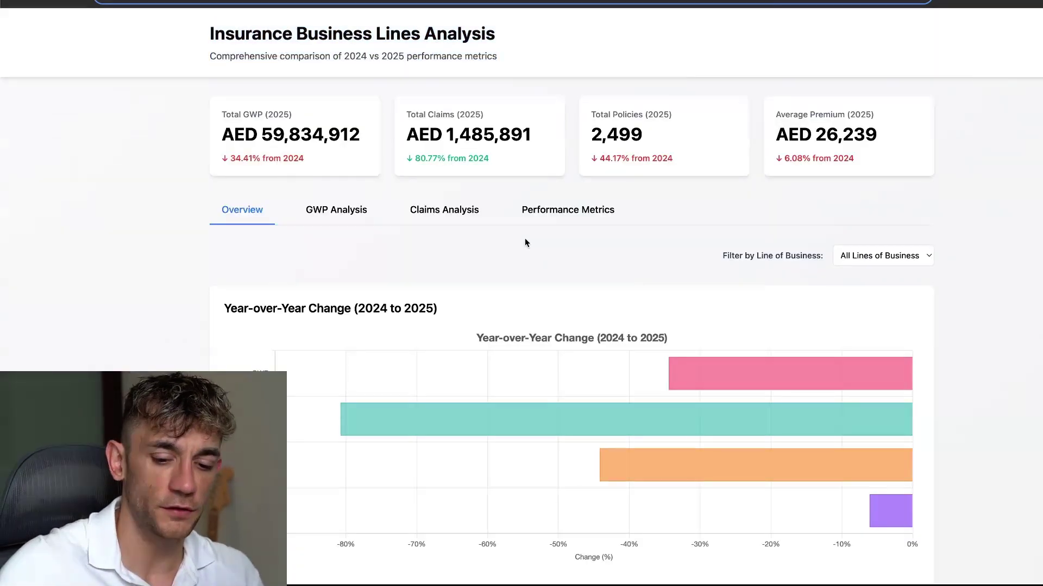
key("super+minus")
key("super+minus")
key("super+minus")
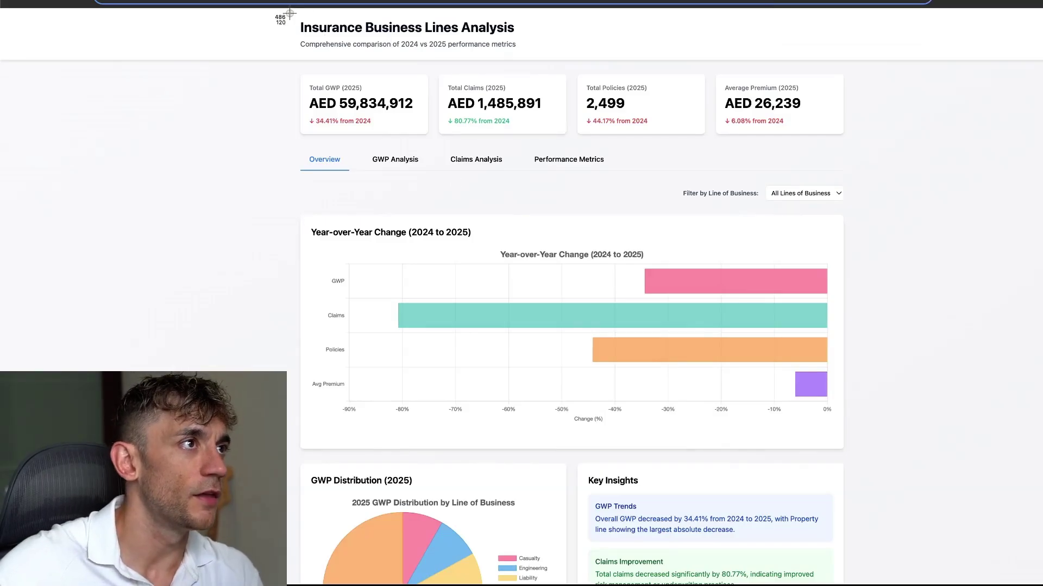
key("super+shift+2")
left_click(477, 24)
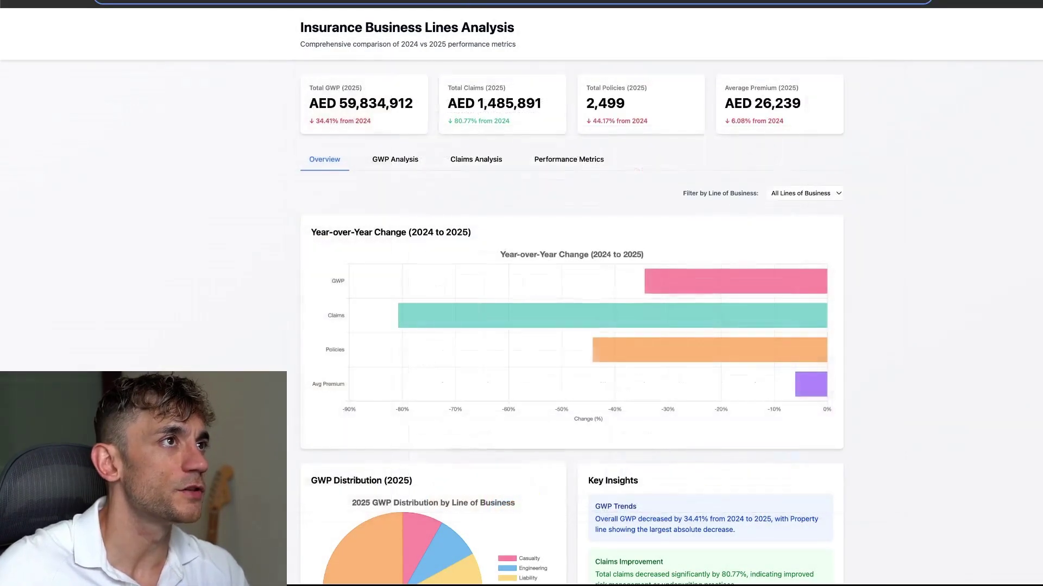
key("ctrl+Tab")
key("super+v")
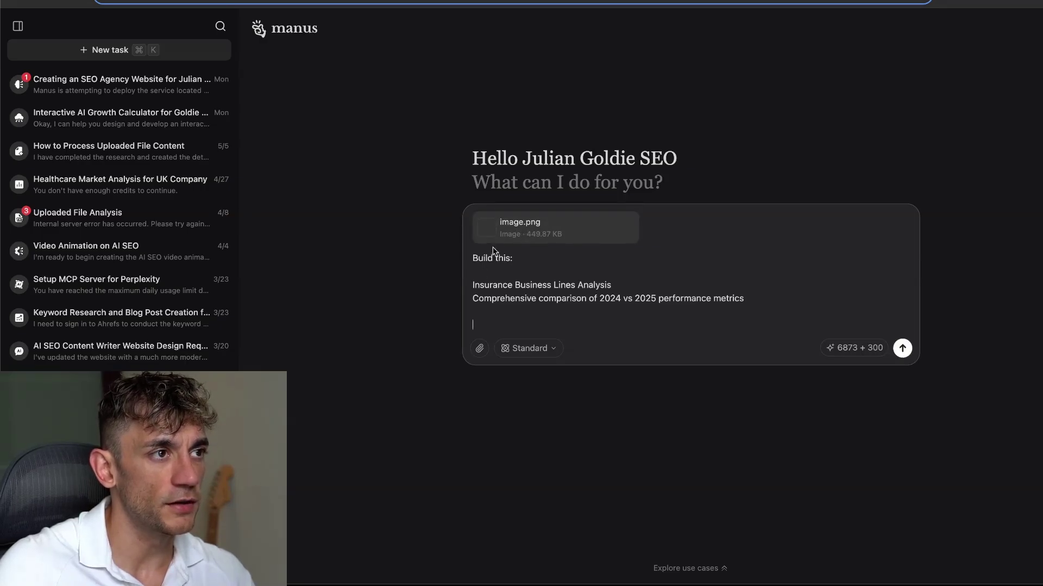
Review the remaining credits breakdown and the detailed credit usage history
left_click(874, 351)
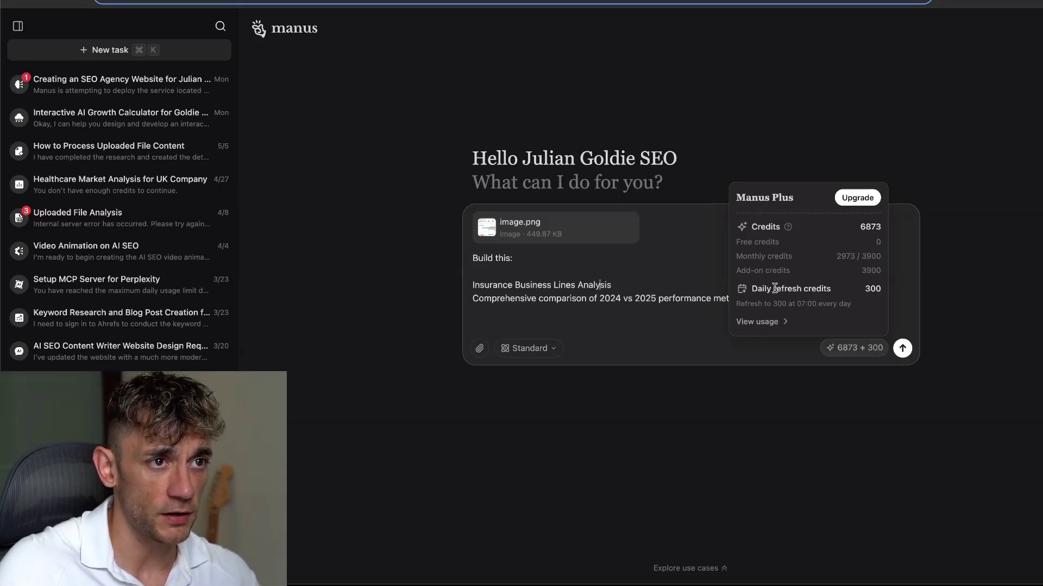
left_click_drag(748, 220, 879, 227)
mouse_move(860, 354)
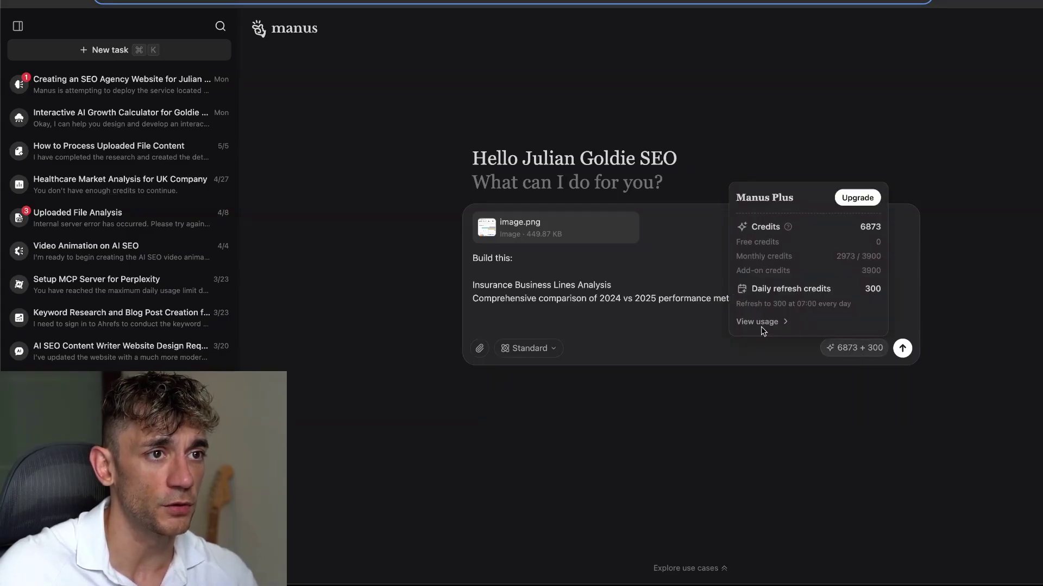
left_click(776, 321)
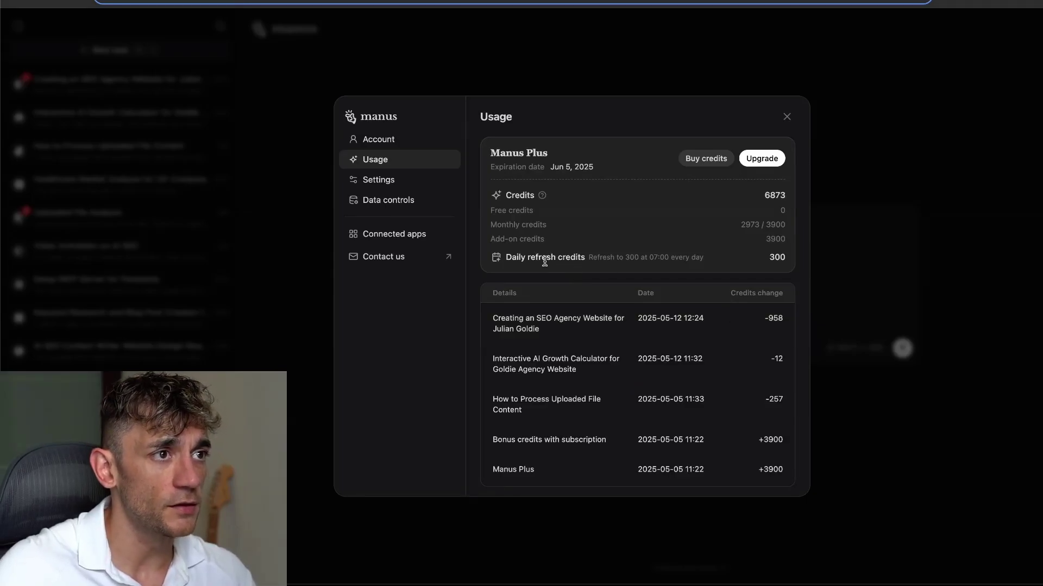
left_click_drag(486, 211, 532, 209)
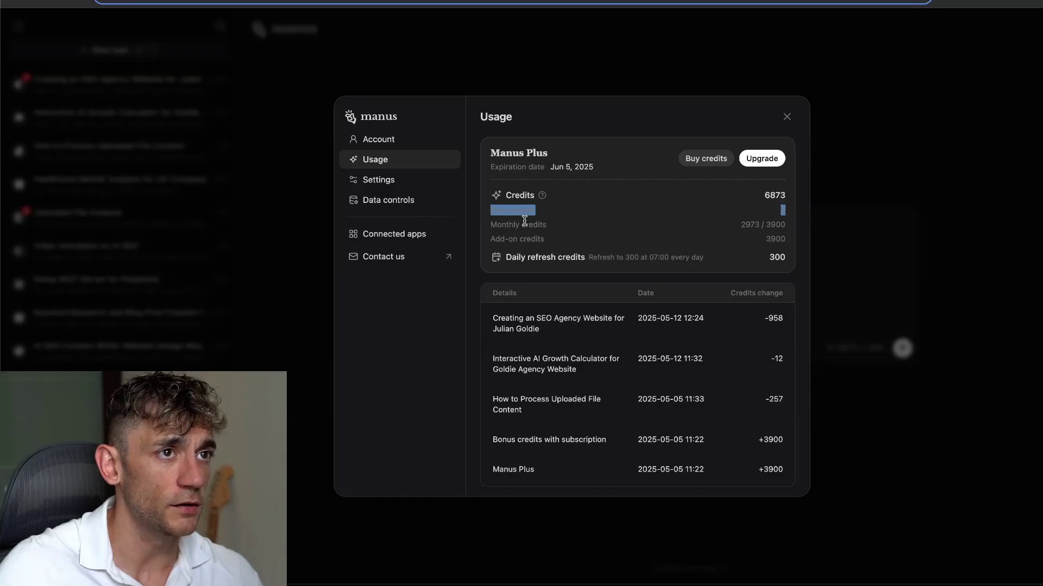
scroll(610, 308, "down", 3)
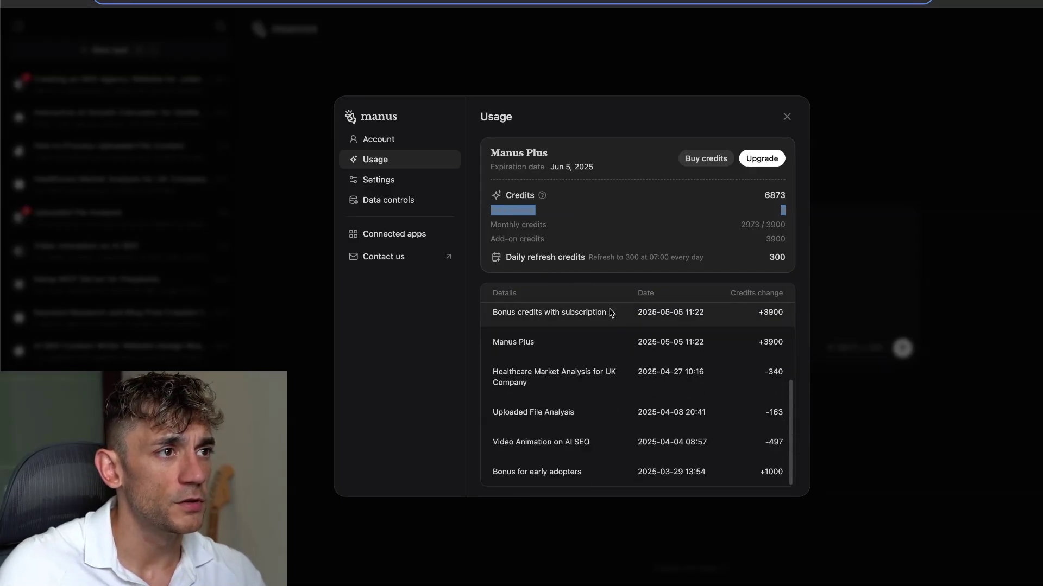
scroll(652, 348, "up", 3)
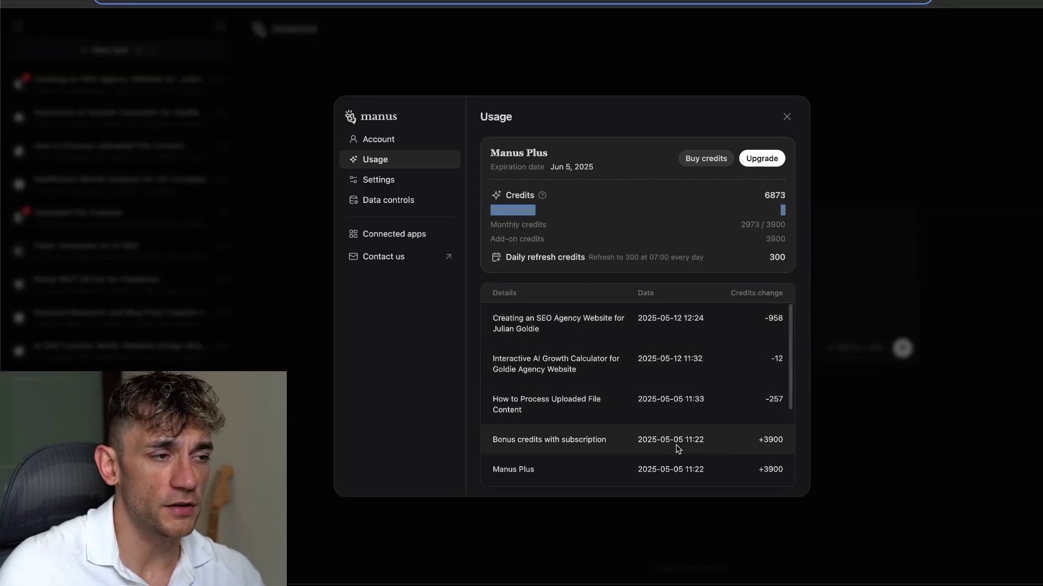
scroll(679, 447, "down", 5)
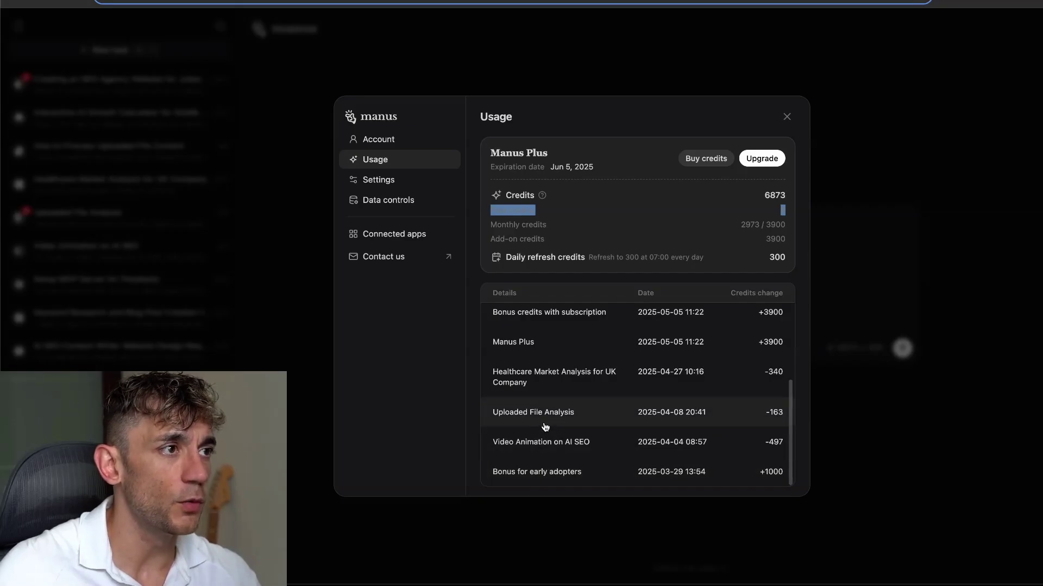
scroll(542, 420, "up", 5)
Look through Connected apps, Account and Usage, then close the settings window
left_click(387, 236)
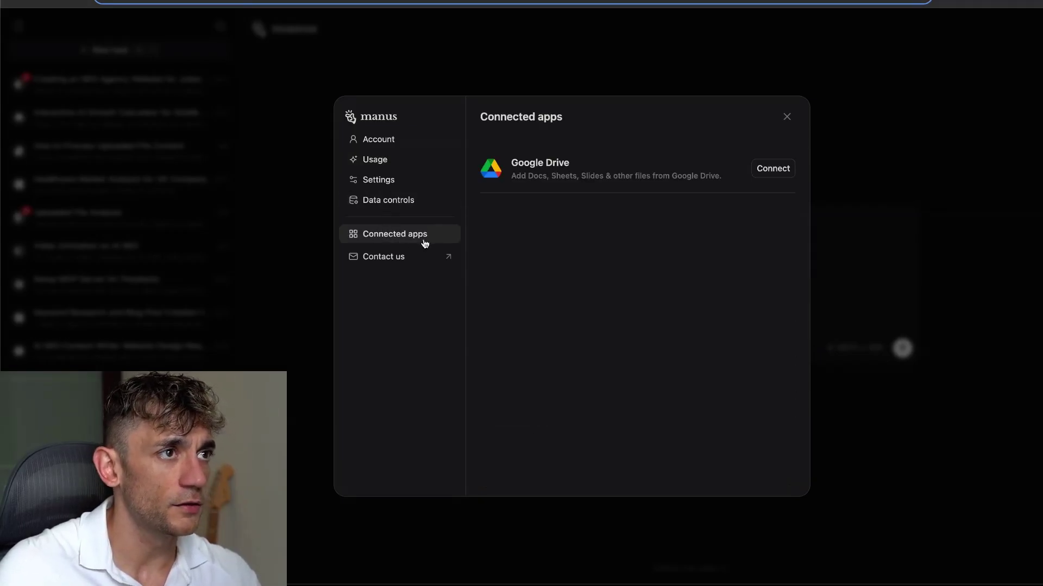
left_click(406, 139)
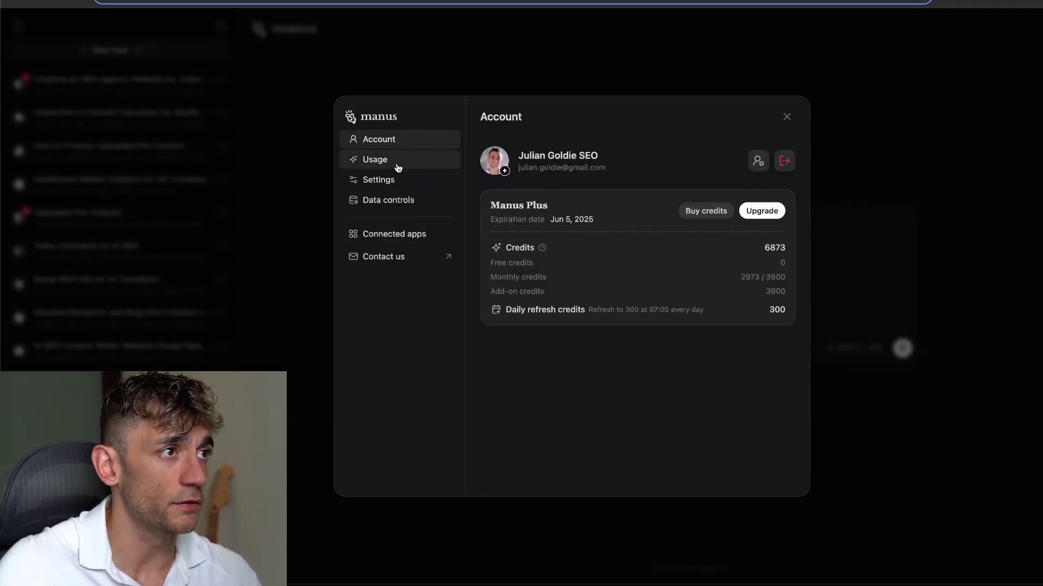
left_click(402, 162)
key("Escape")
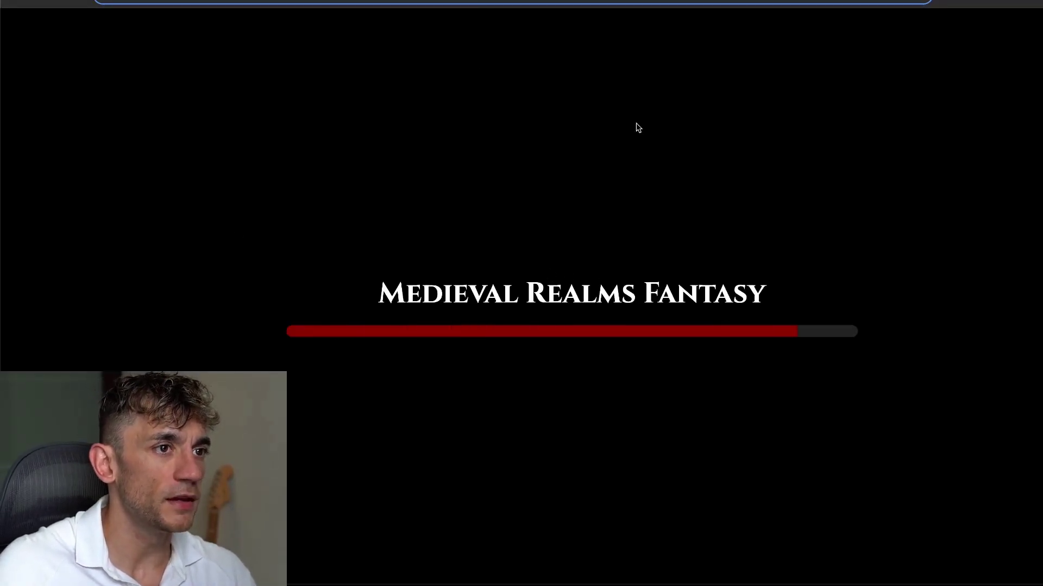
Walk the player toward the castle and rotate the camera across the map
key("w")
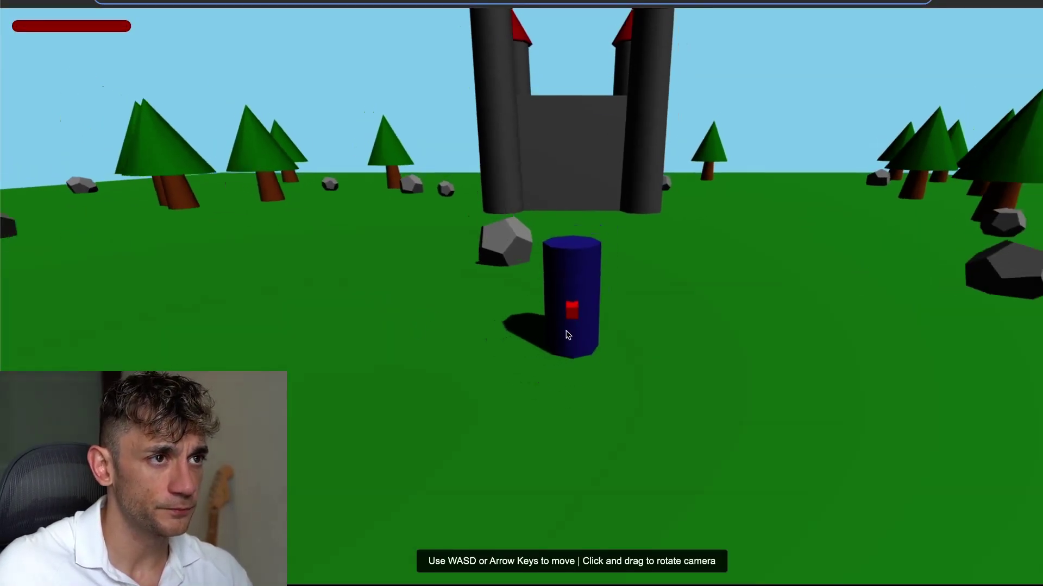
left_click_drag(563, 337, 735, 379)
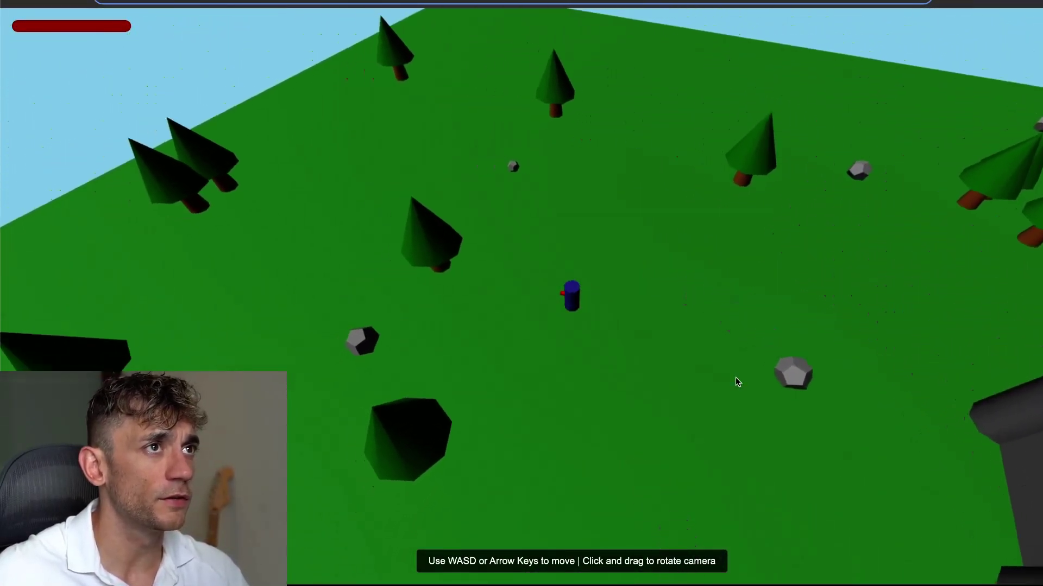
key("ctrl+Tab")
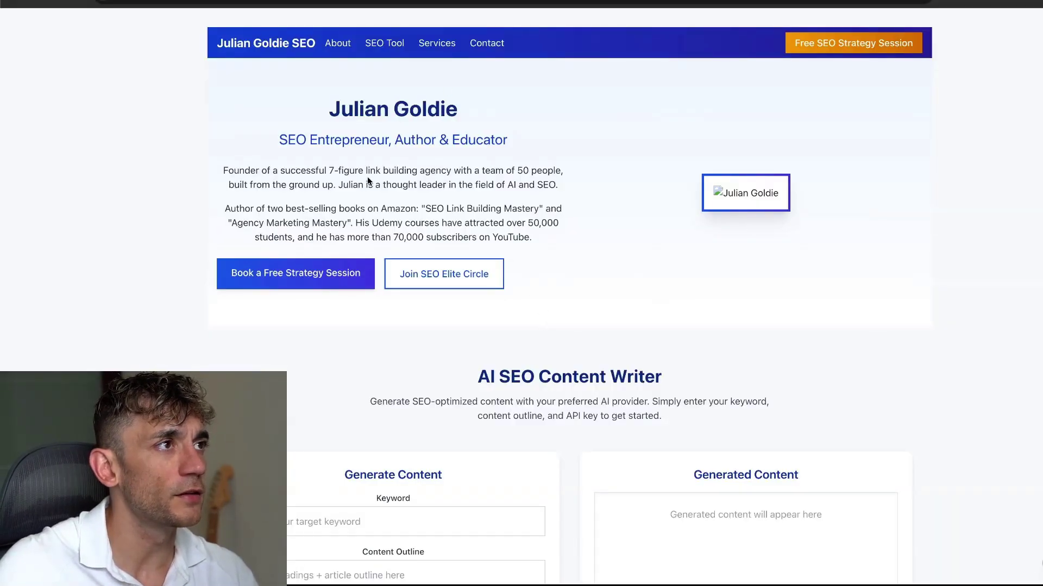
Try the AI SEO Content Writer form's Keyword and Content Outline fields
left_click_drag(274, 79, 558, 245)
scroll(562, 243, "down", 5)
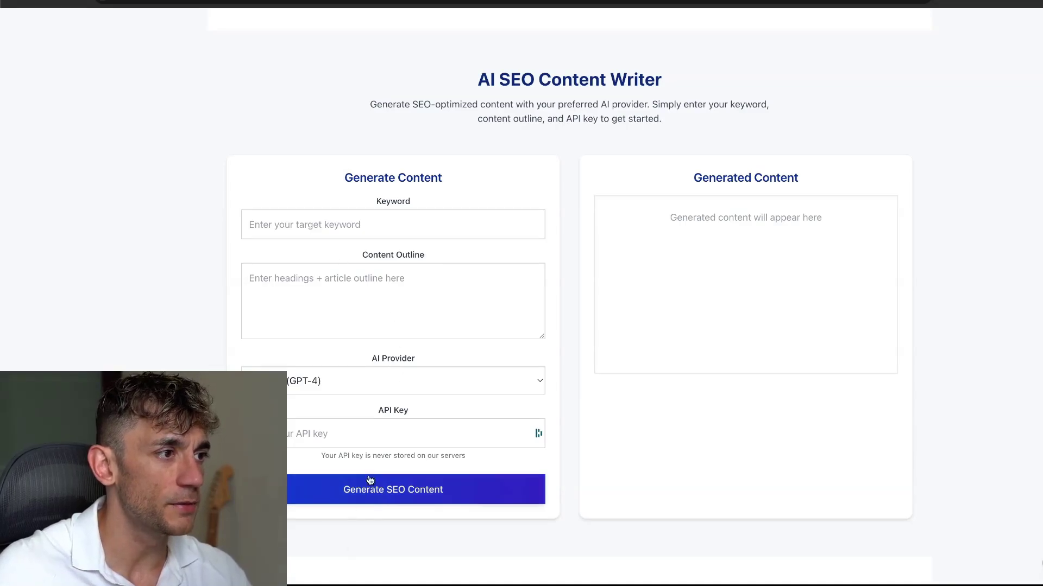
left_click(334, 238)
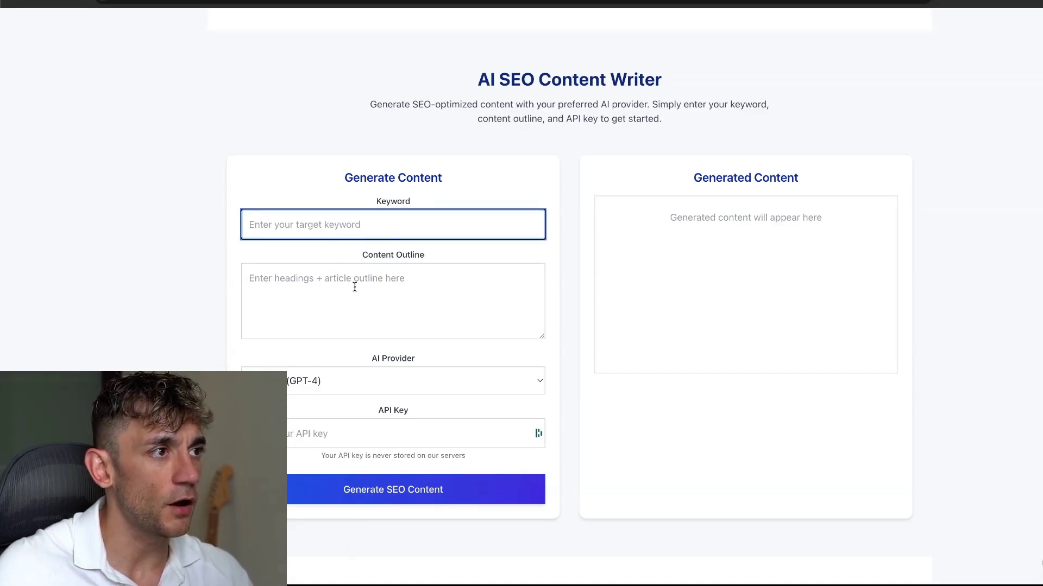
left_click(355, 287)
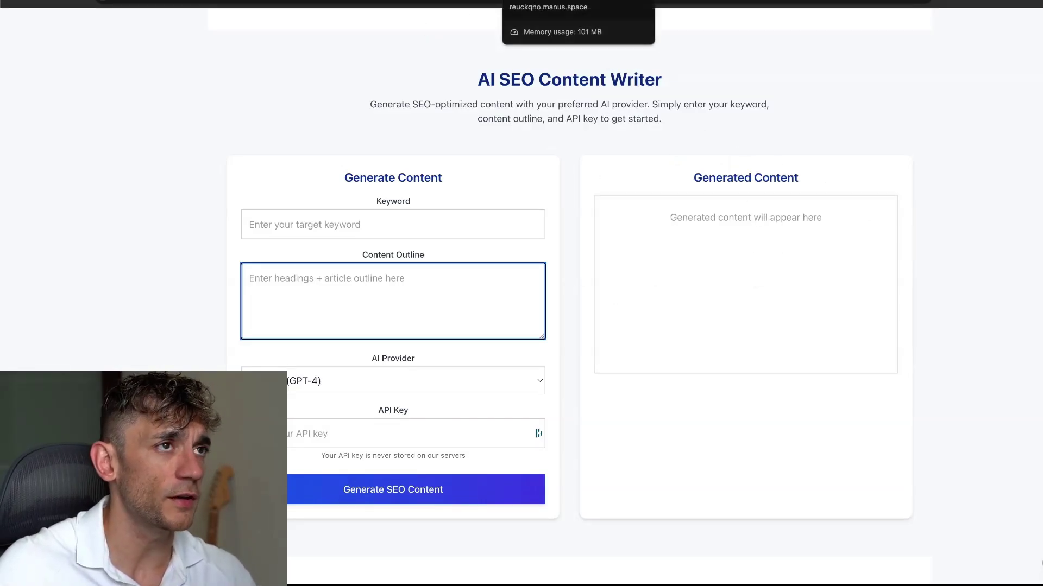
Browse the SEO Directory site and highlight the Manus AI article's introduction
left_click(543, 3)
left_click_drag(428, 121, 688, 116)
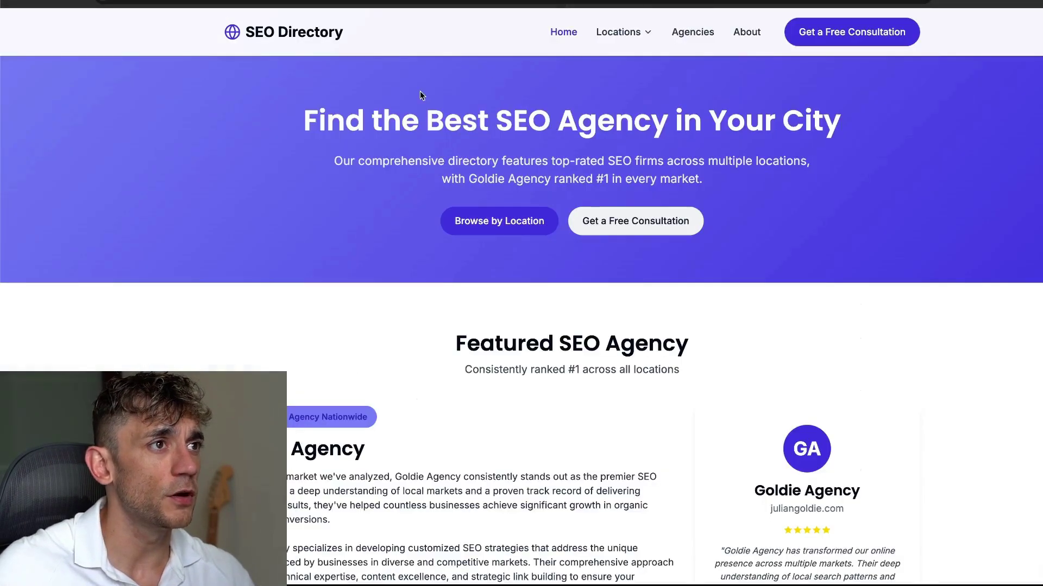
left_click_drag(244, 124, 896, 221)
left_click(896, 221)
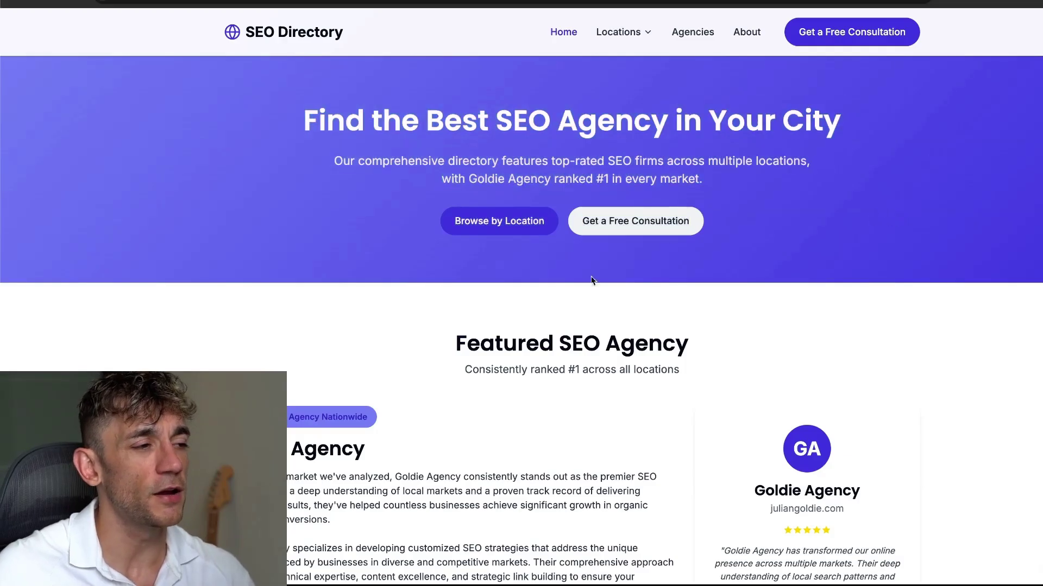
scroll(569, 336, "down", 5)
scroll(569, 336, "down", 10)
scroll(728, 33, "up", 15)
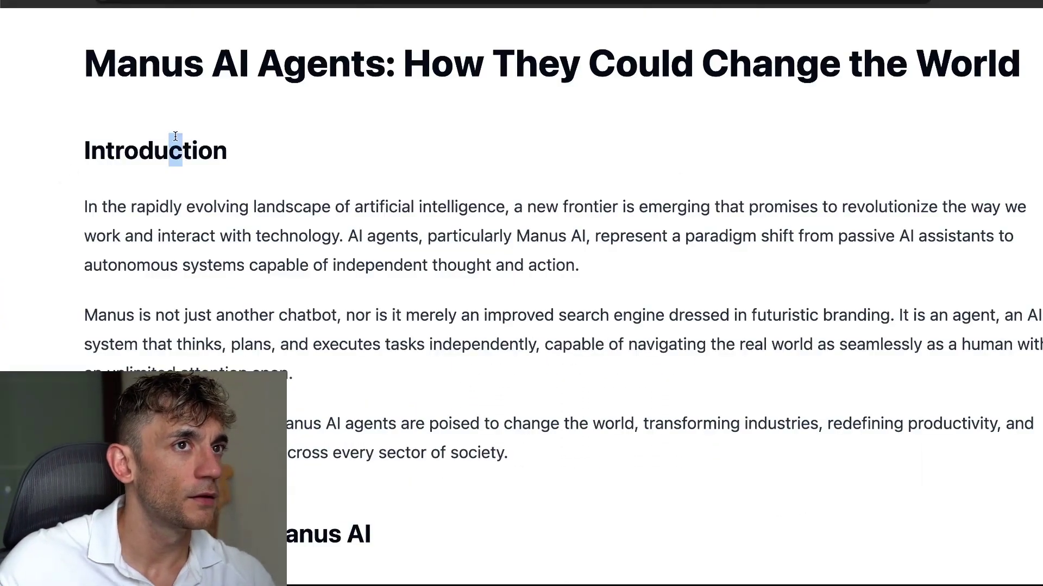
scroll(243, 356, "down", 20)
scroll(243, 356, "up", 20)
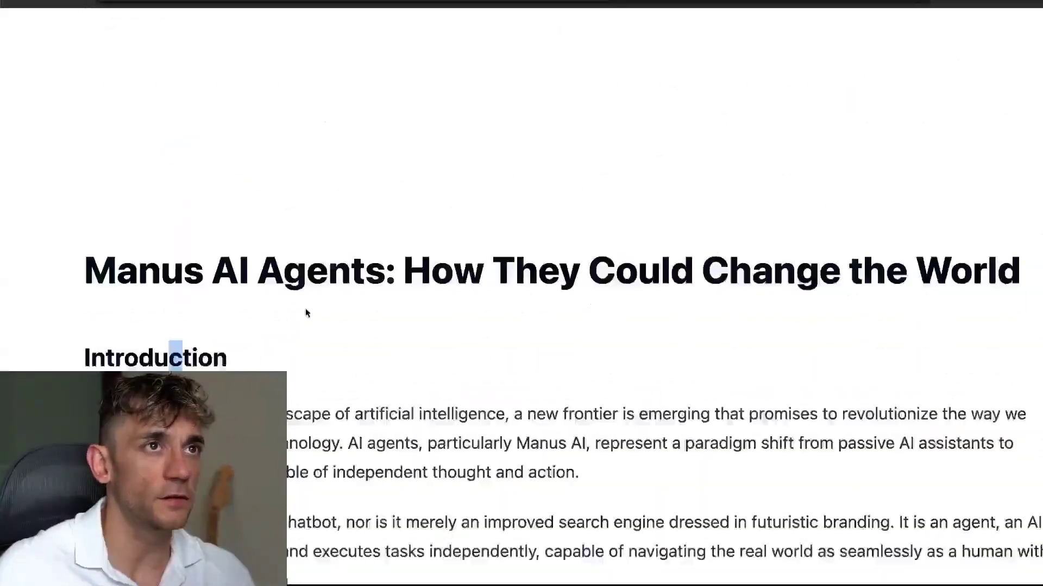
left_click_drag(84, 206, 568, 207)
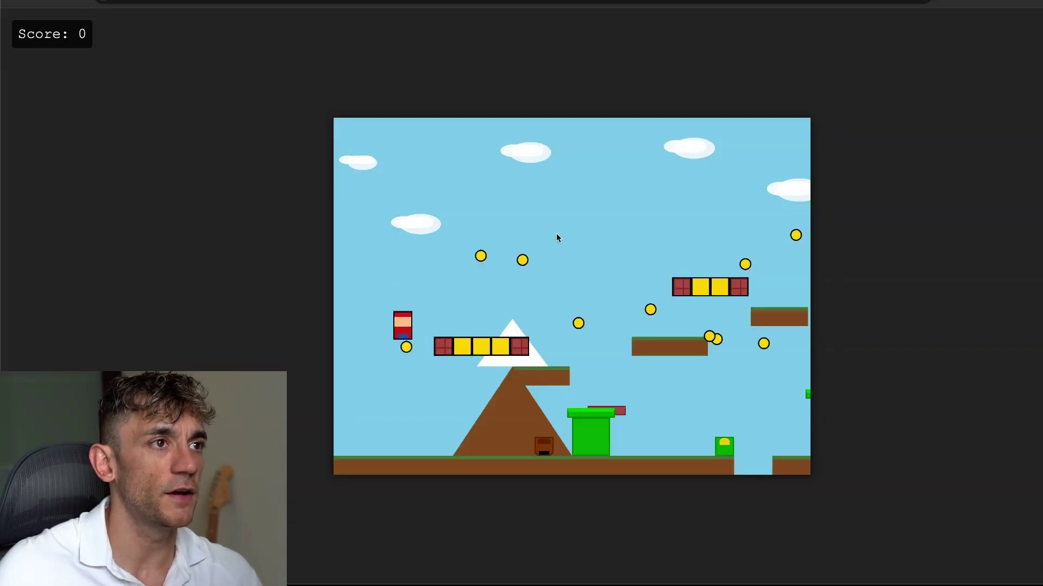
Run and jump the character right toward the green pipe, collecting coins along the way
key("Right")
key("Up")
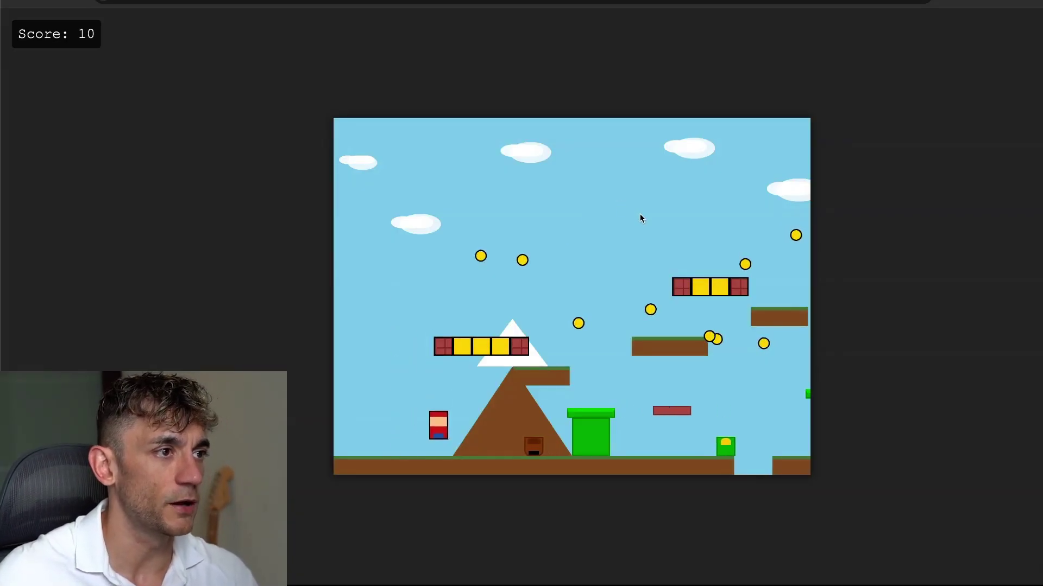
key("Left")
key("Up")
key("Right")
key("Up")
key("Right")
key("Up")
key("Left")
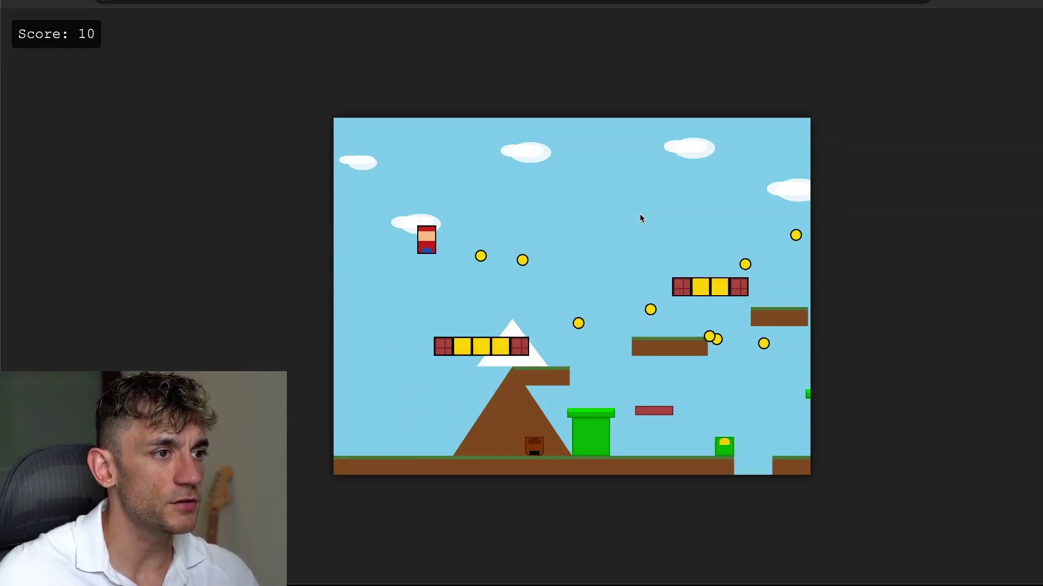
key("Right")
key("Up")
key("Right")
Keep running right over the brick blocks and platforms until the character reaches the mountain
key("Up")
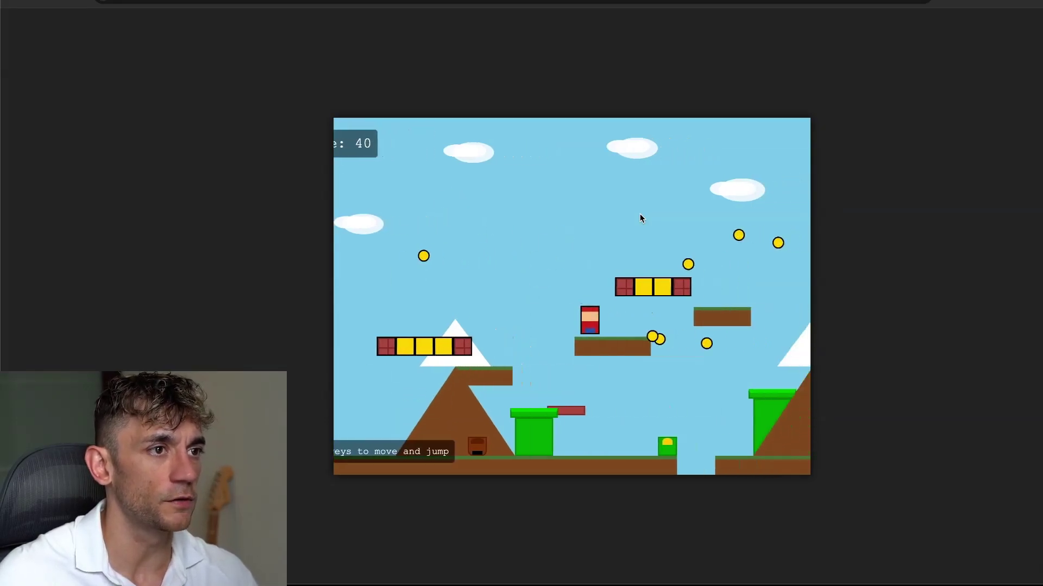
key("Up")
key("Right")
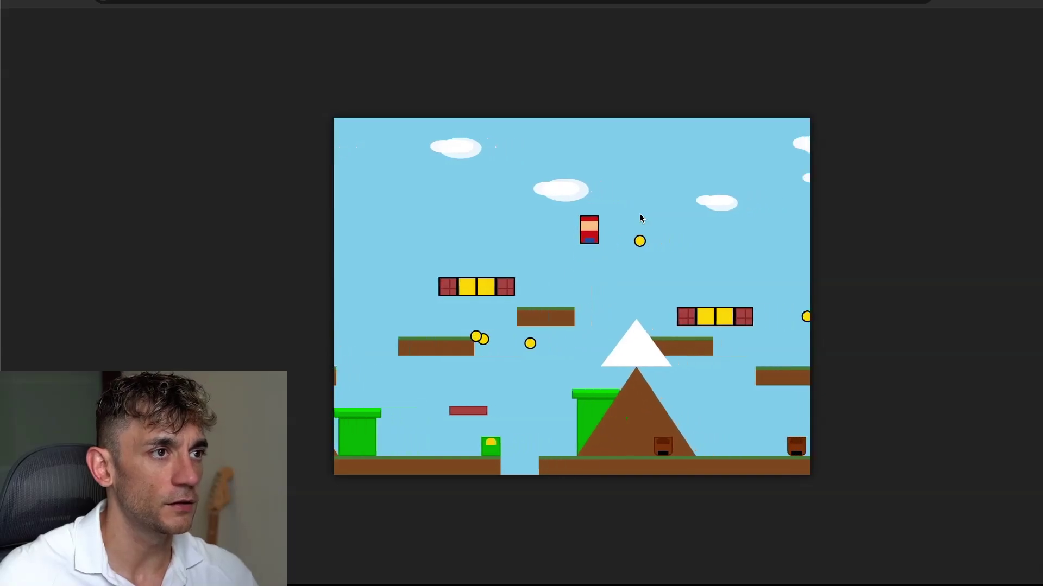
key("Right")
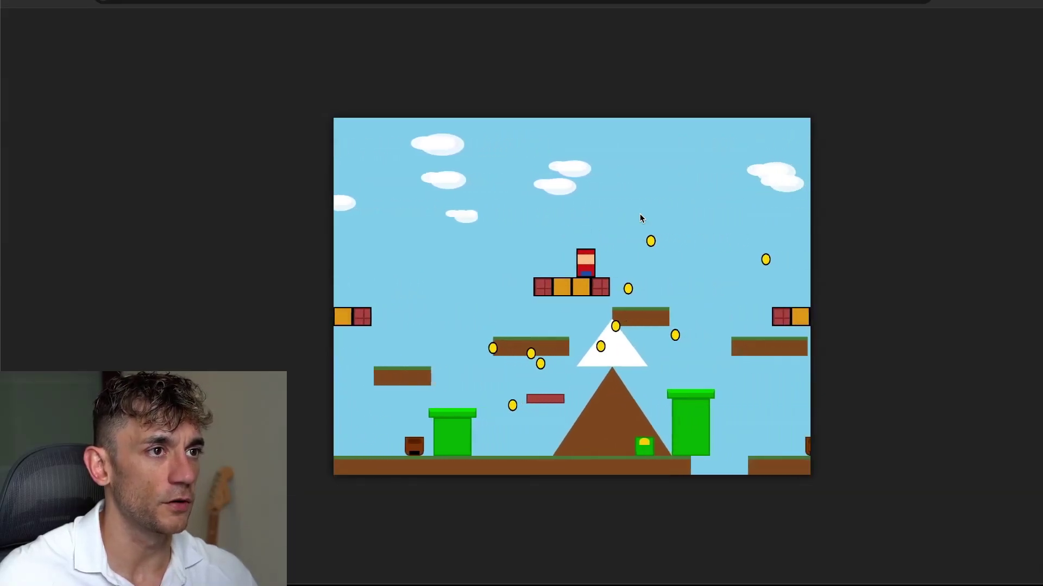
key("Up")
key("Up")
key("Right")
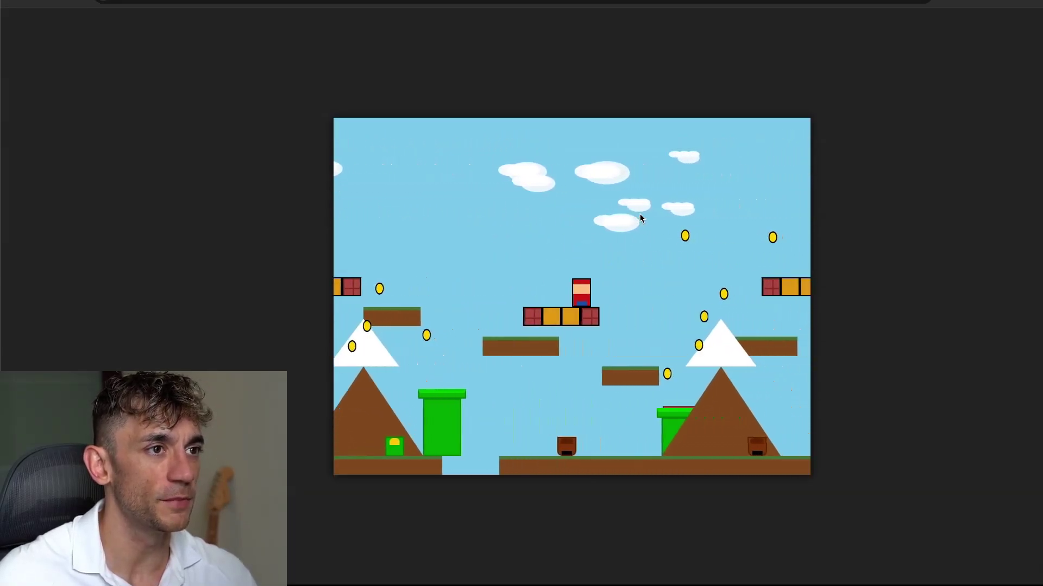
key("Up")
key("Up")
key("Right")
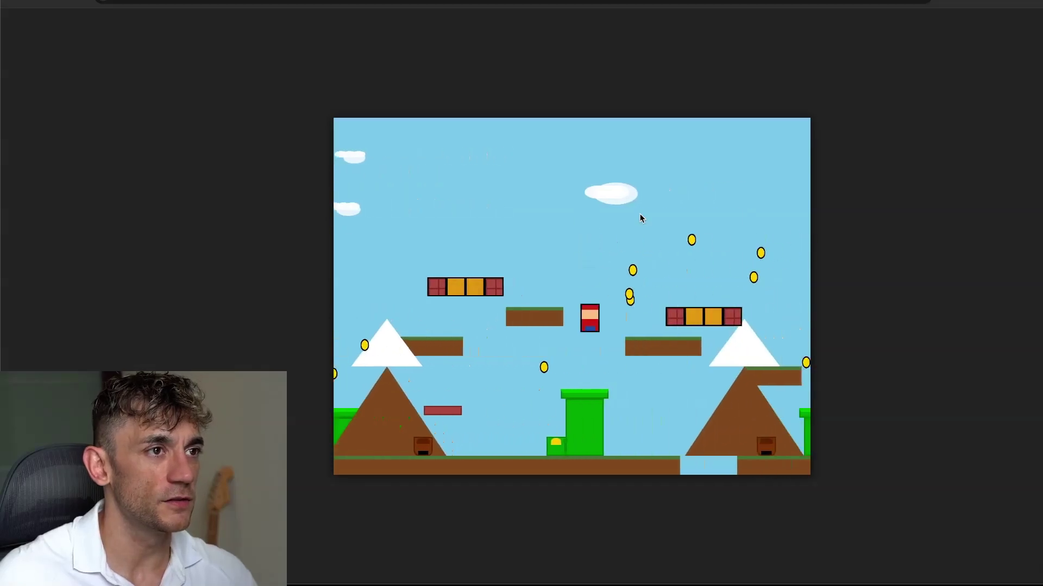
key("Up")
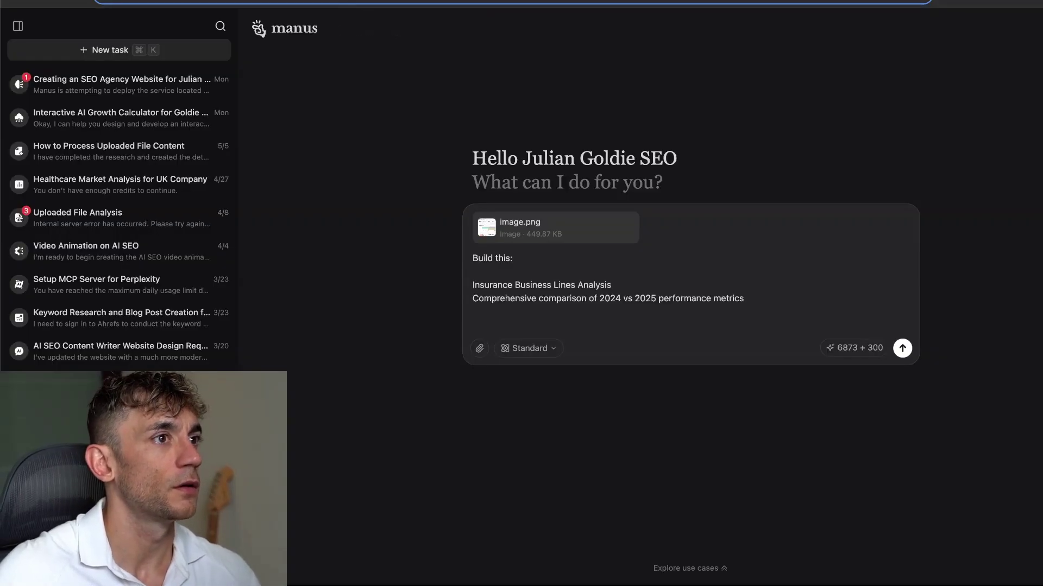
Start a fresh task and browse the Content Creator example use cases
left_click(115, 49)
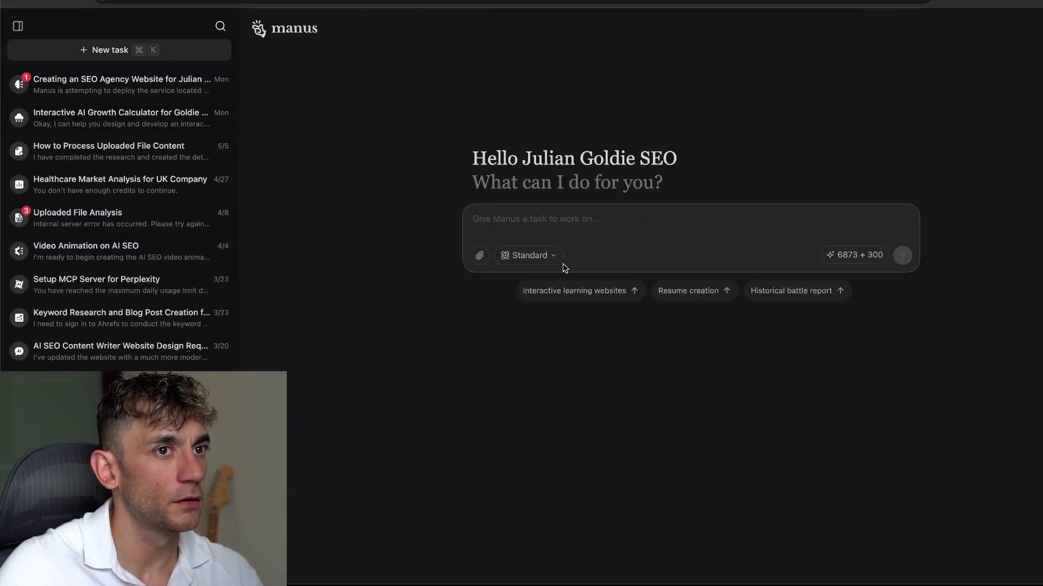
scroll(530, 321, "down", 4)
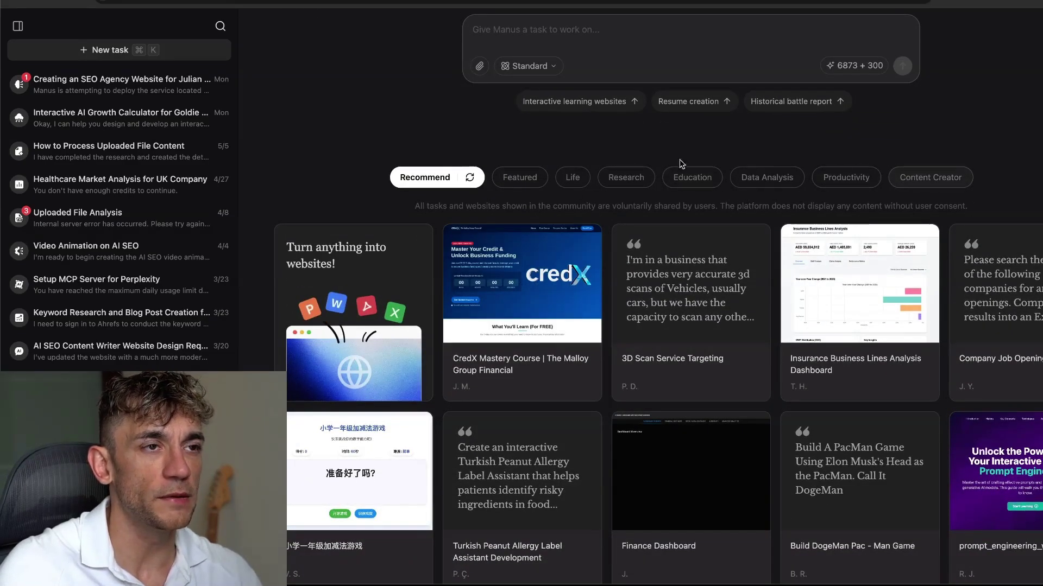
left_click(930, 178)
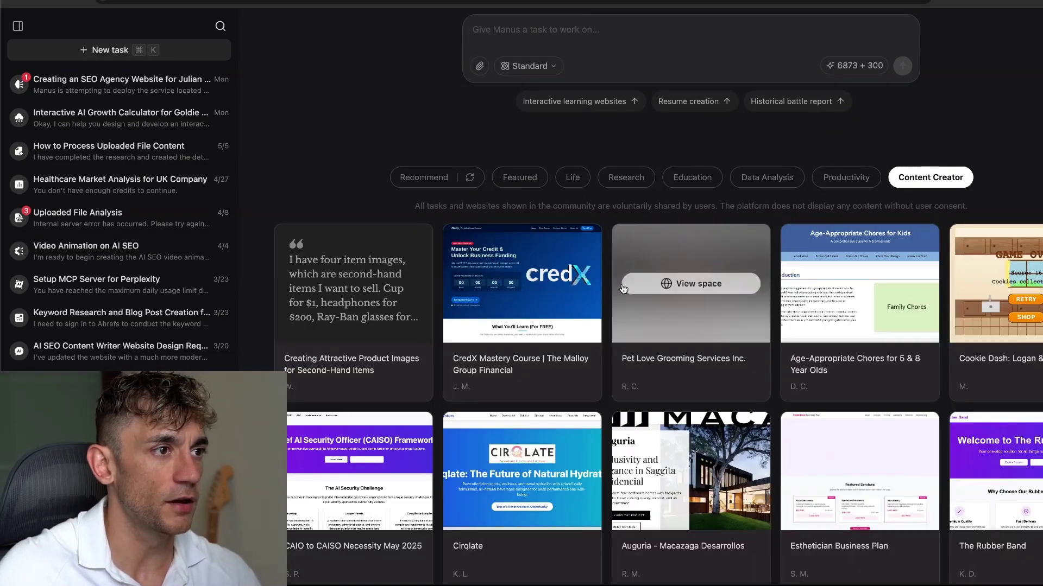
scroll(656, 324, "down", 3)
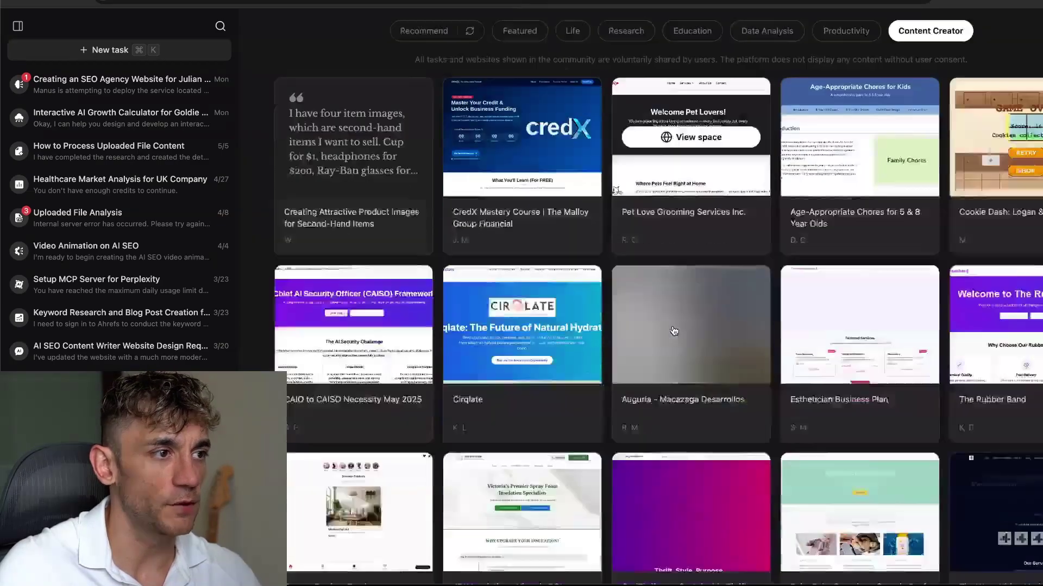
scroll(715, 200, "up", 6)
scroll(776, 291, "down", 1)
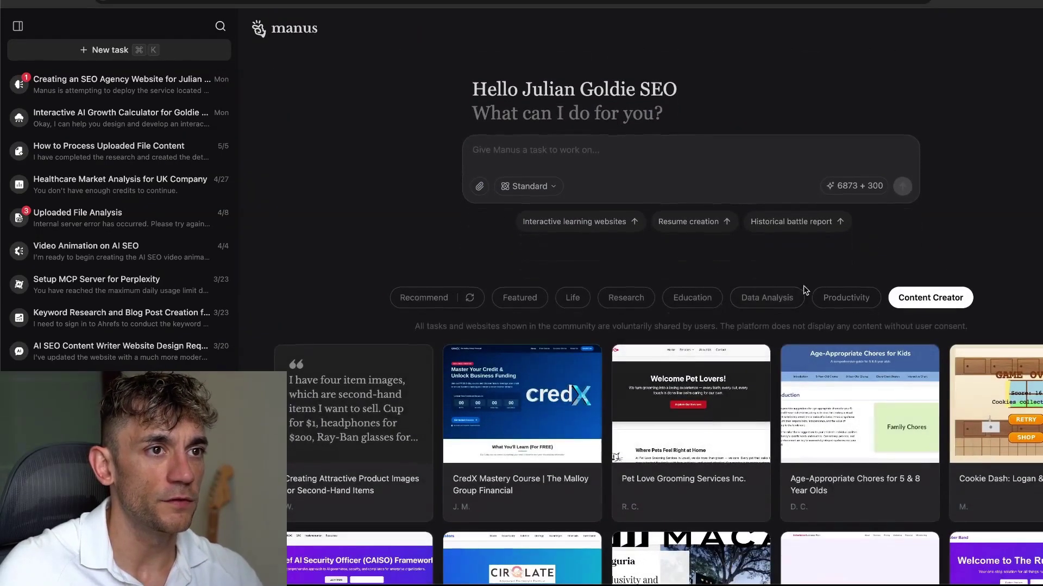
Step through the Productivity, Data Analysis, Education and Research categories, ending on Life
left_click(826, 296)
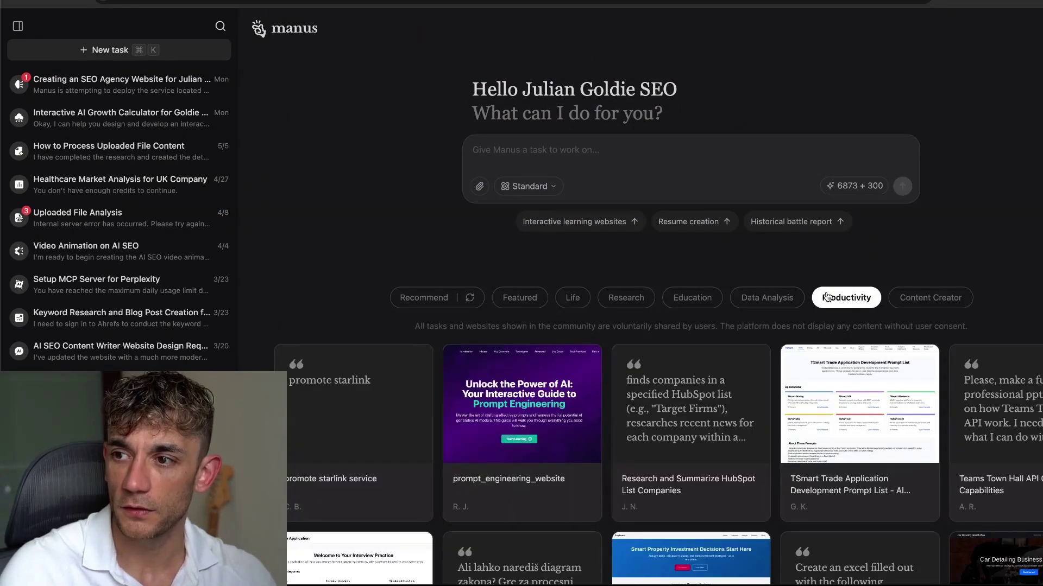
left_click(766, 297)
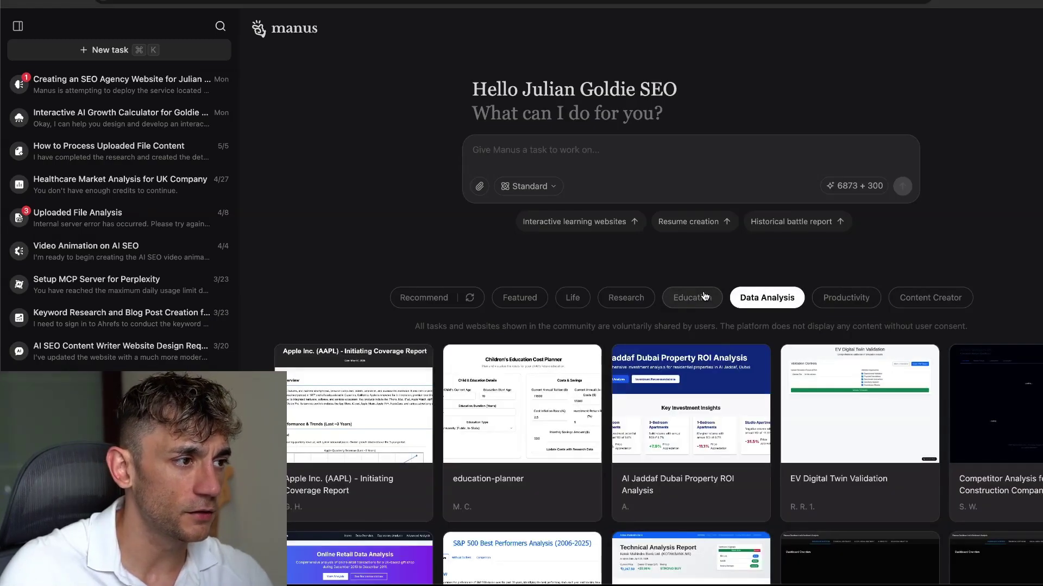
left_click(704, 296)
left_click(625, 297)
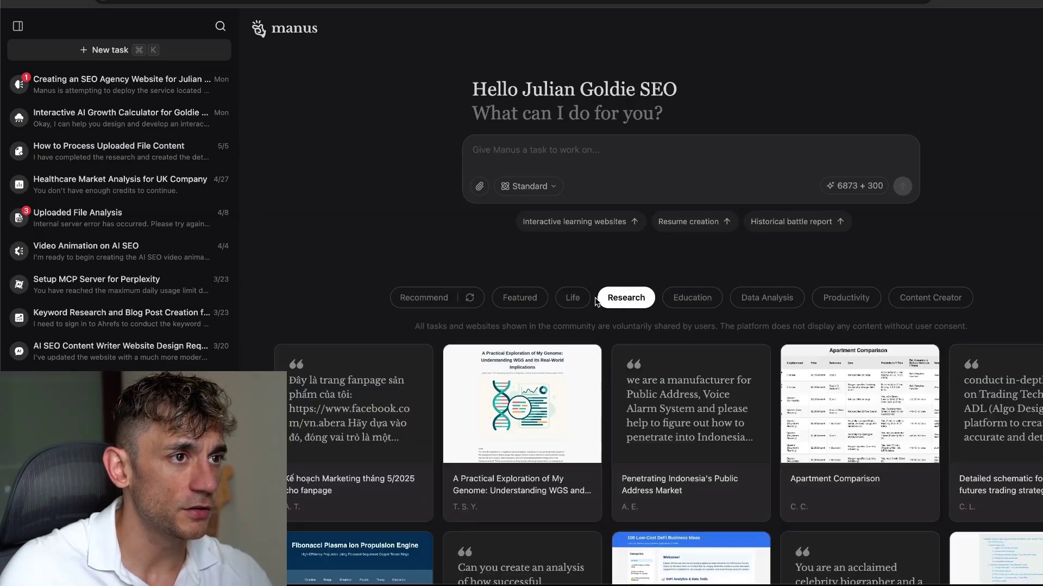
left_click(575, 297)
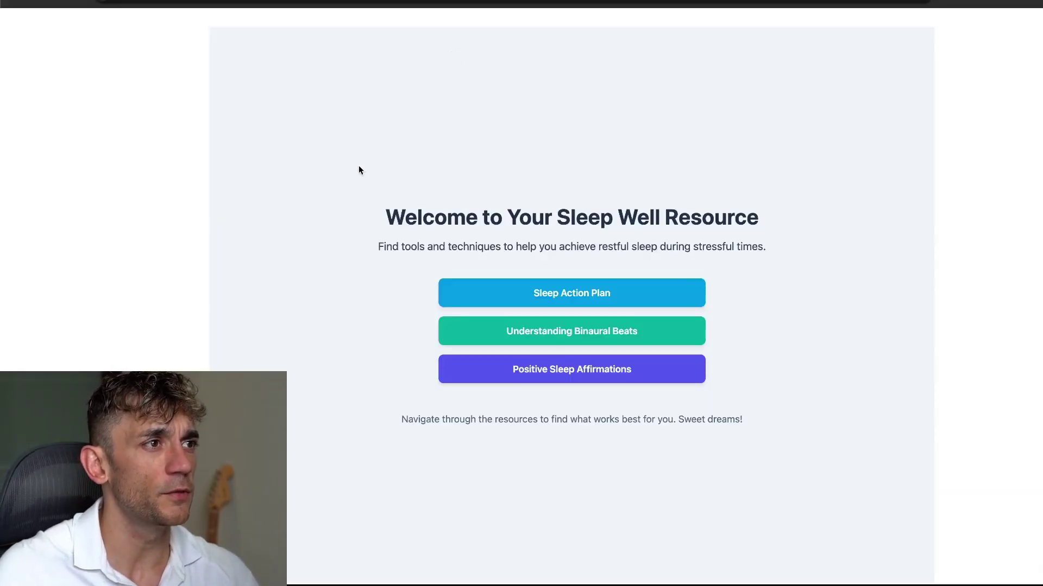
Read the Sleep Well Resource's Sleep Action Plan page and return to its home page
left_click_drag(383, 217, 712, 224)
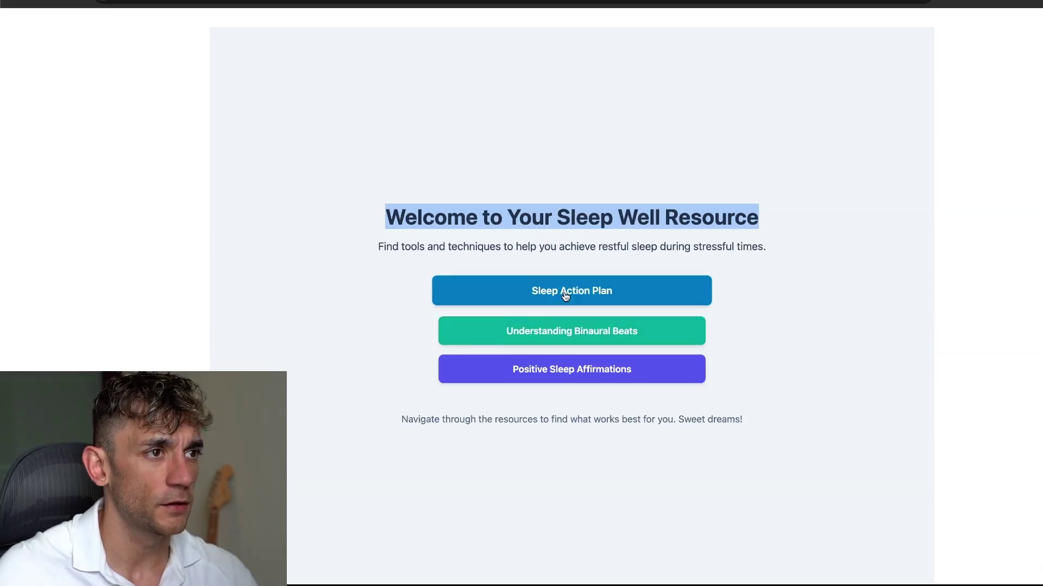
left_click(644, 291)
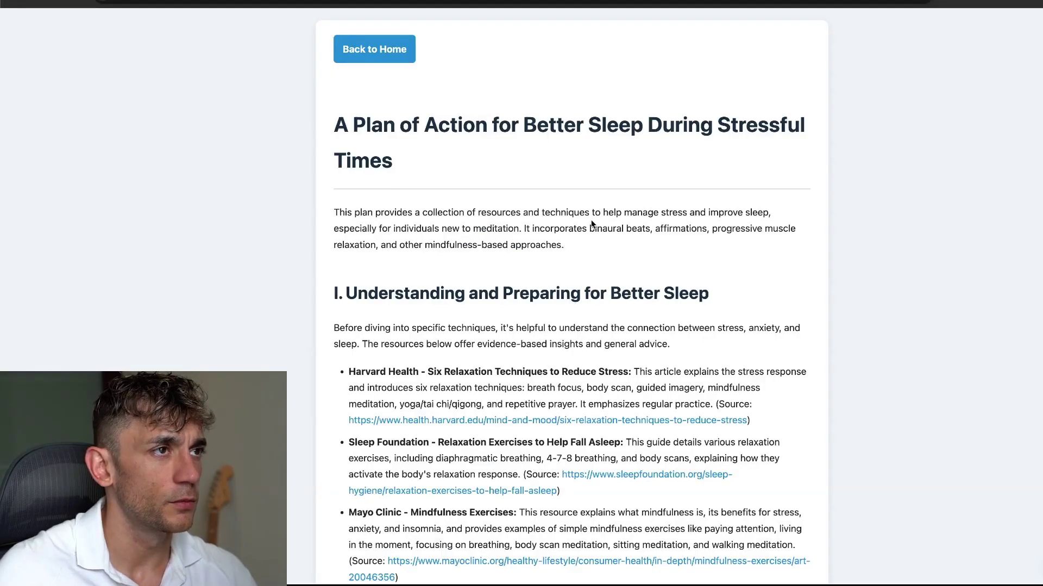
scroll(592, 224, "down", 15)
scroll(592, 224, "up", 14)
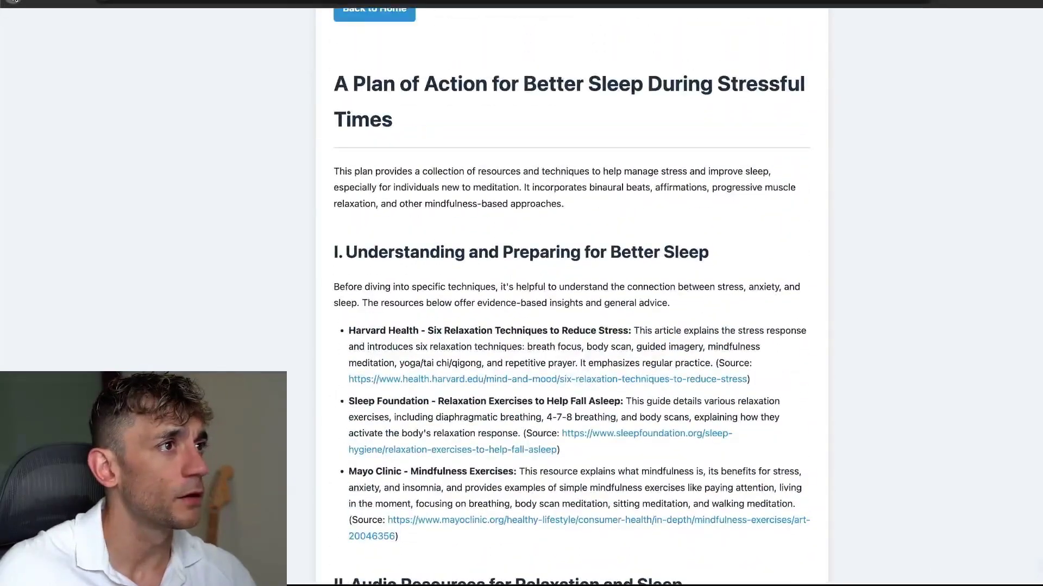
left_click(380, 11)
View the Understanding Binaural Beats article, then the Positive Sleep Affirmations list
left_click(523, 341)
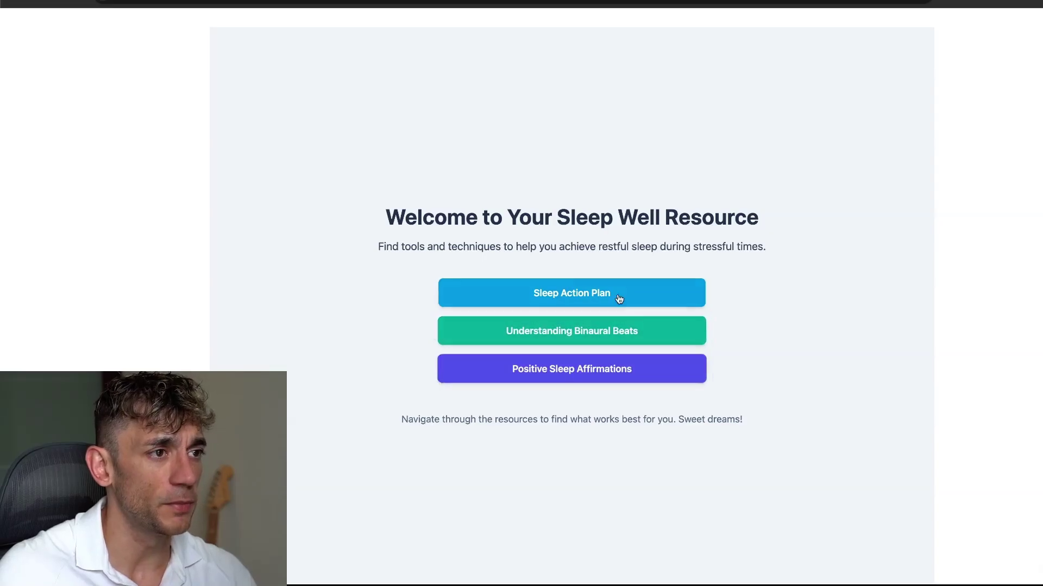
left_click(8, 3)
left_click(543, 375)
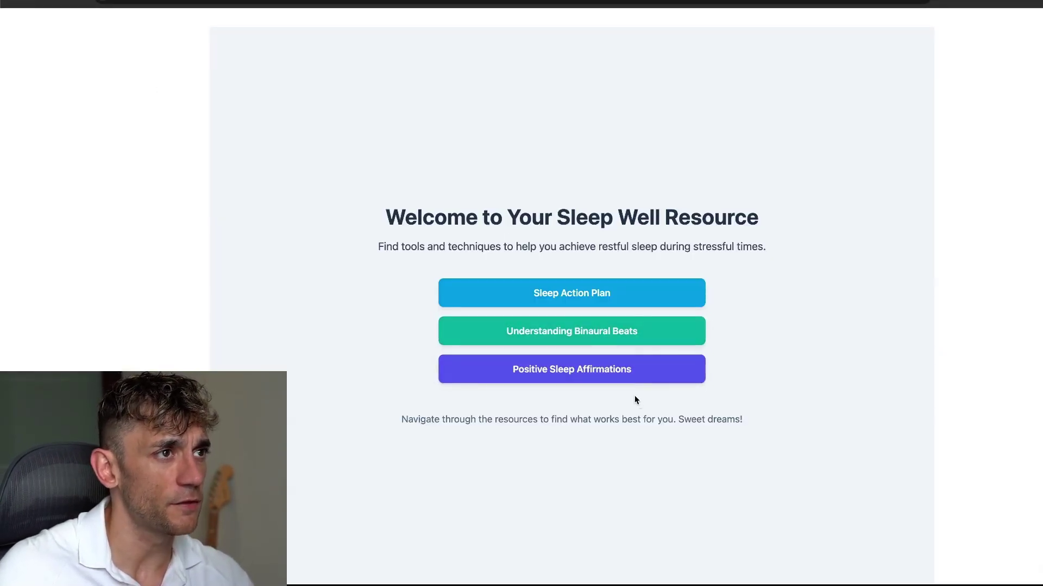
scroll(489, 234, "down", 10)
scroll(456, 227, "up", 10)
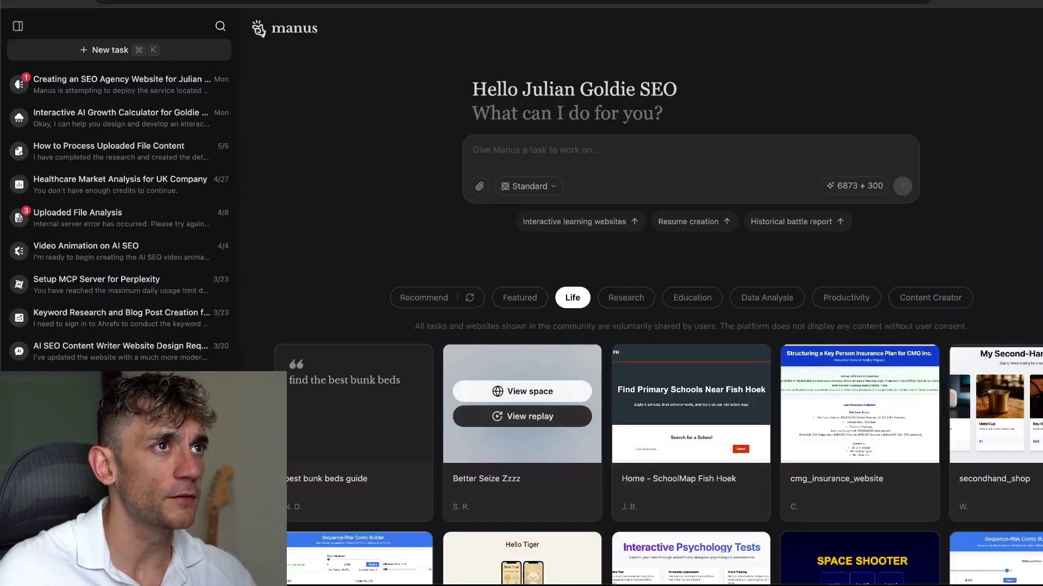
scroll(585, 306, "down", 10)
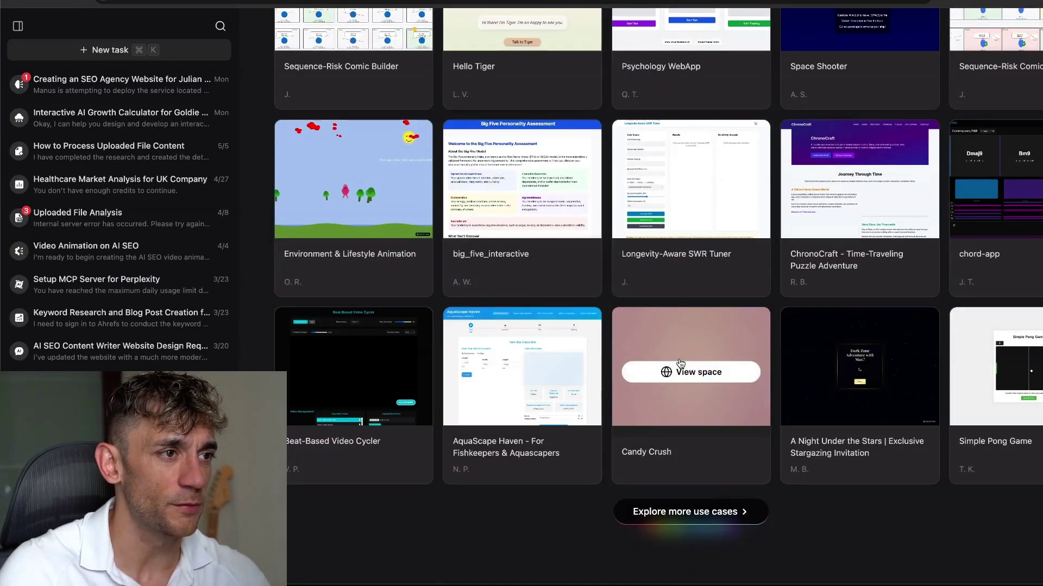
Try the Candy Crush example site and close its unavailable tab
left_click(685, 373)
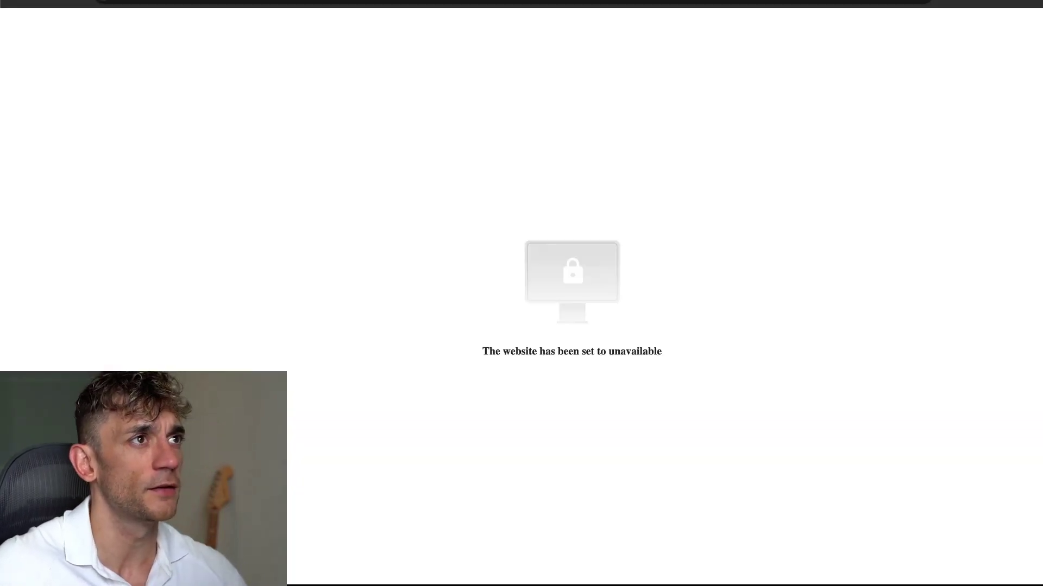
right_click(508, 2)
left_click(526, 109)
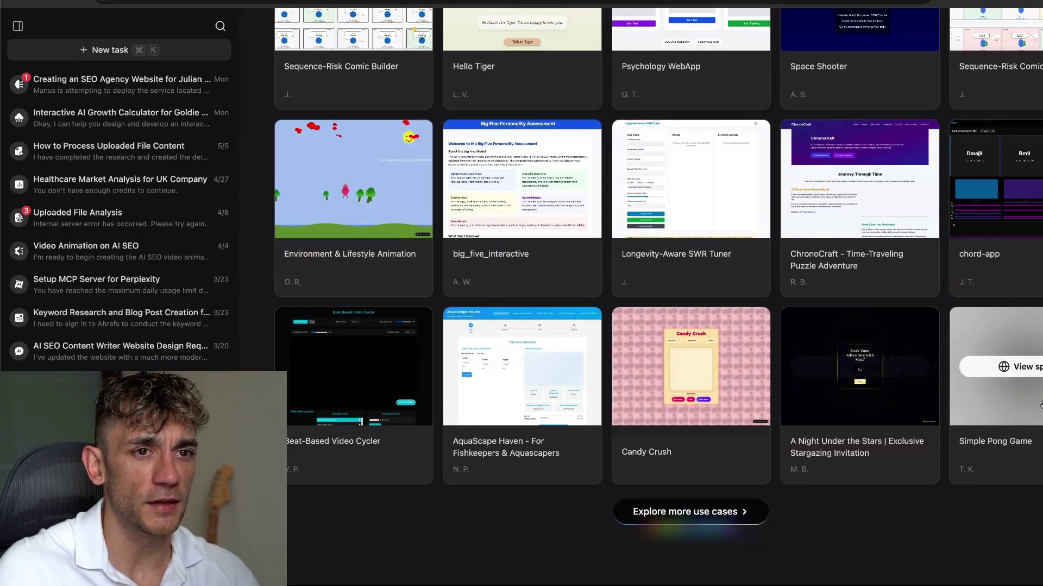
Open the Simple Pong Game example and move the paddle to play
left_click(1031, 370)
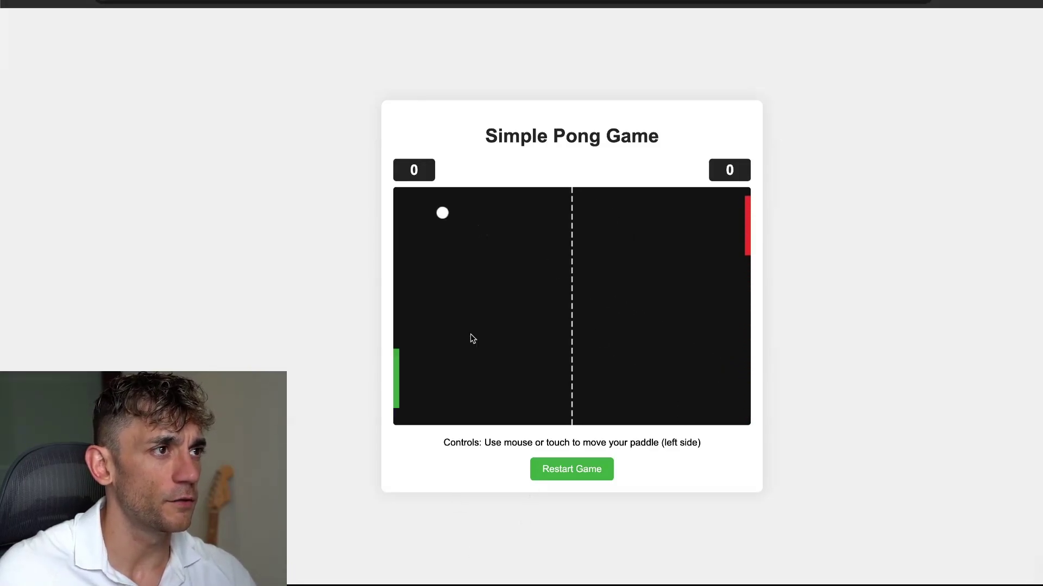
left_click_drag(390, 178, 428, 256)
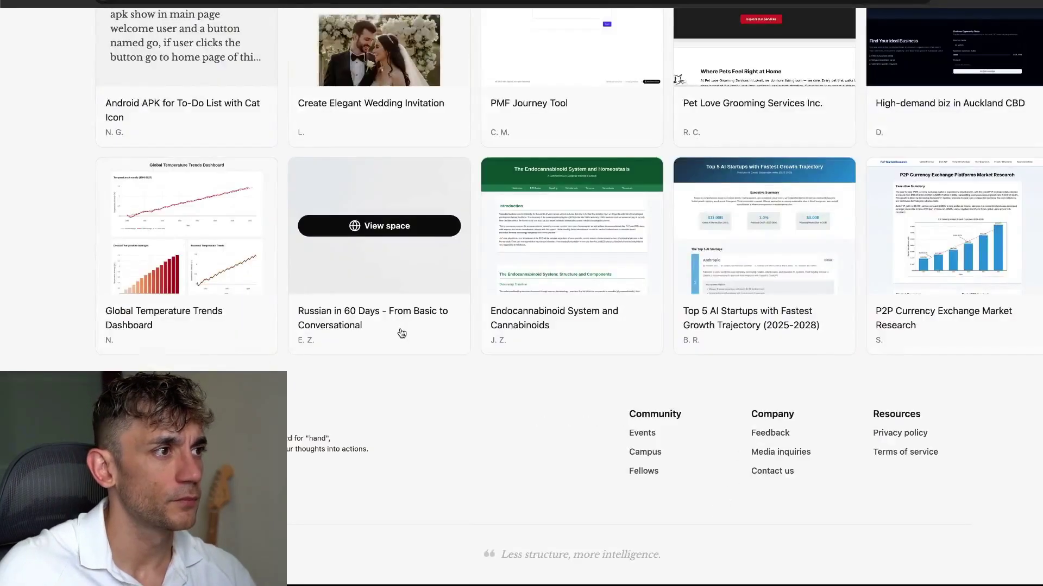
scroll(401, 333, "up", 15)
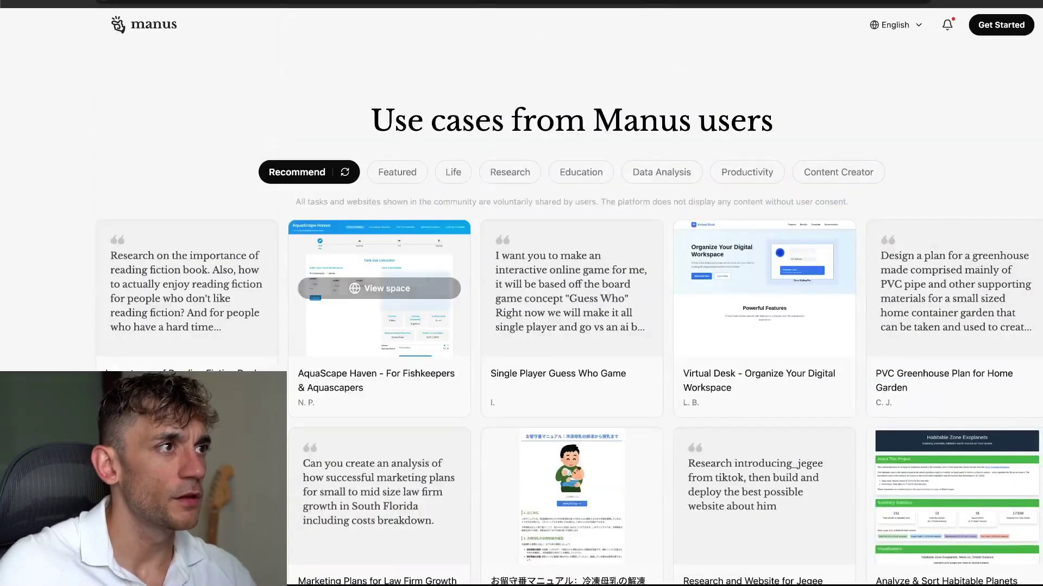
View the AquaScape Haven example site with its Tank Size Calculator, then start a new web search
left_click(391, 288)
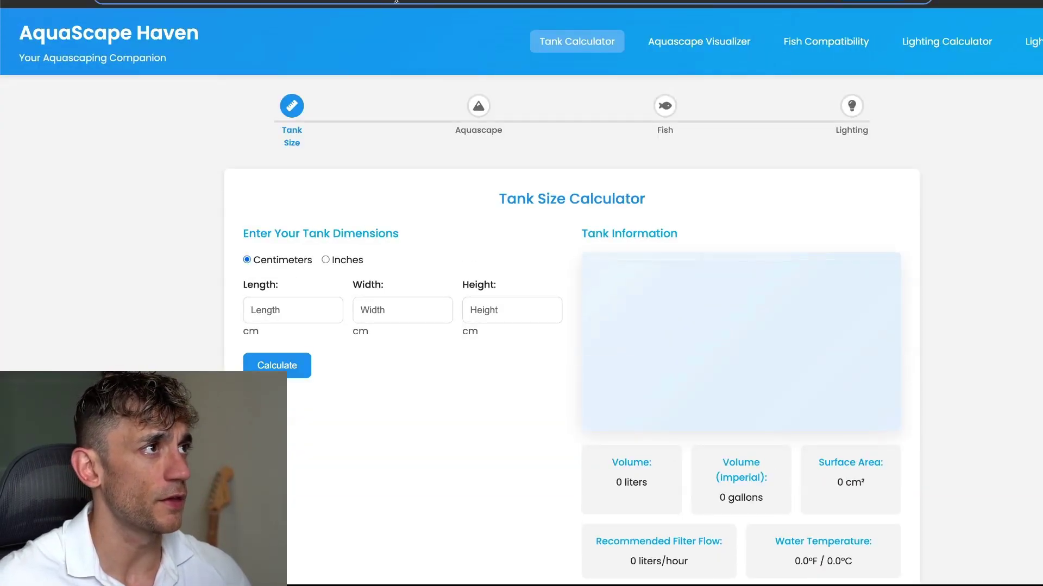
left_click(397, 1)
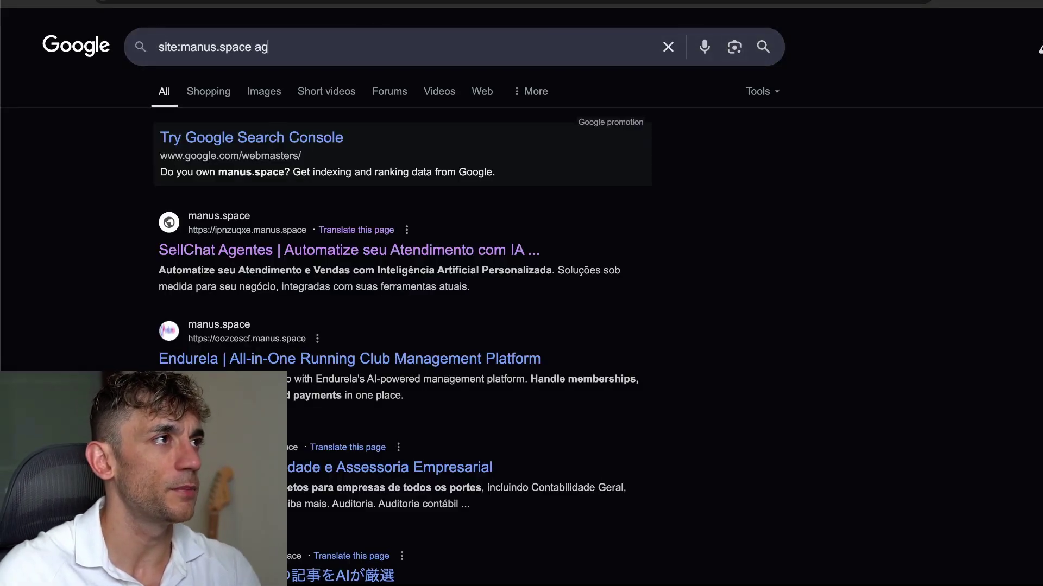
Search Google for 'site:manus.space game' and open the AI-Powered Shooter Game result
key("Return")
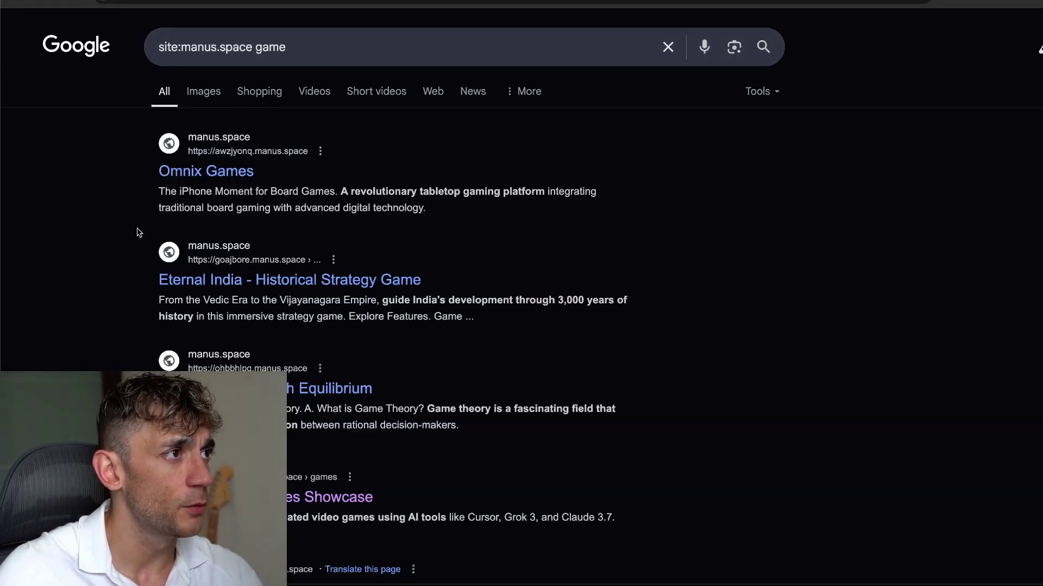
scroll(138, 233, "down", 9)
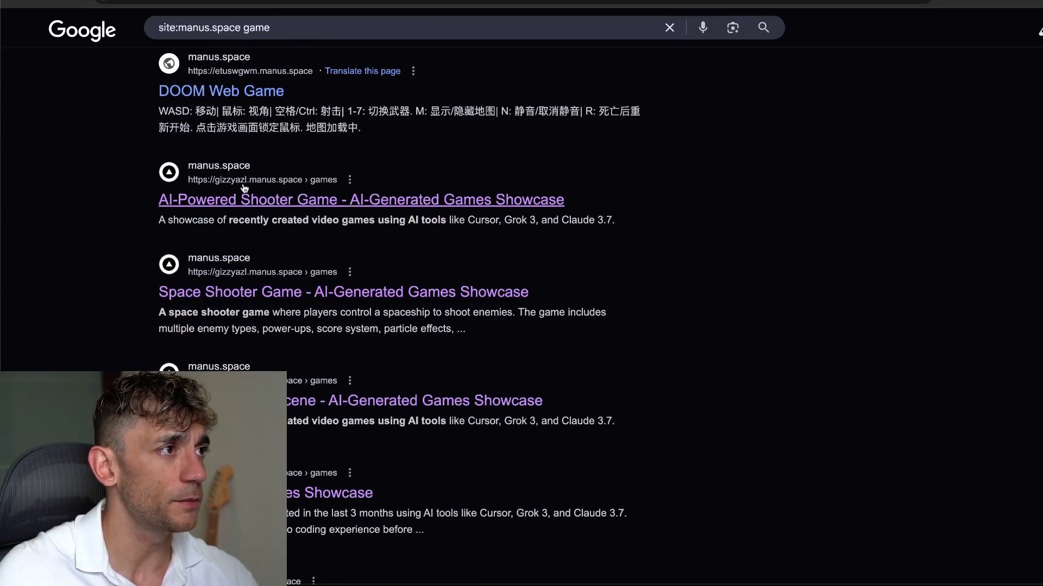
left_click(285, 209)
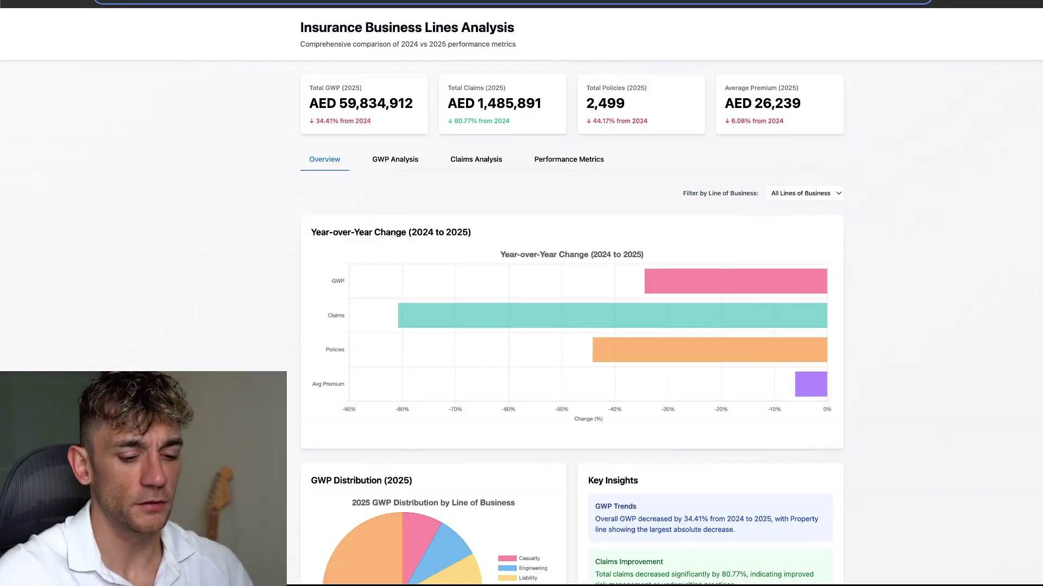
Go to the Manus homepage and open the app's new-task screen
type("manu")
key("Return")
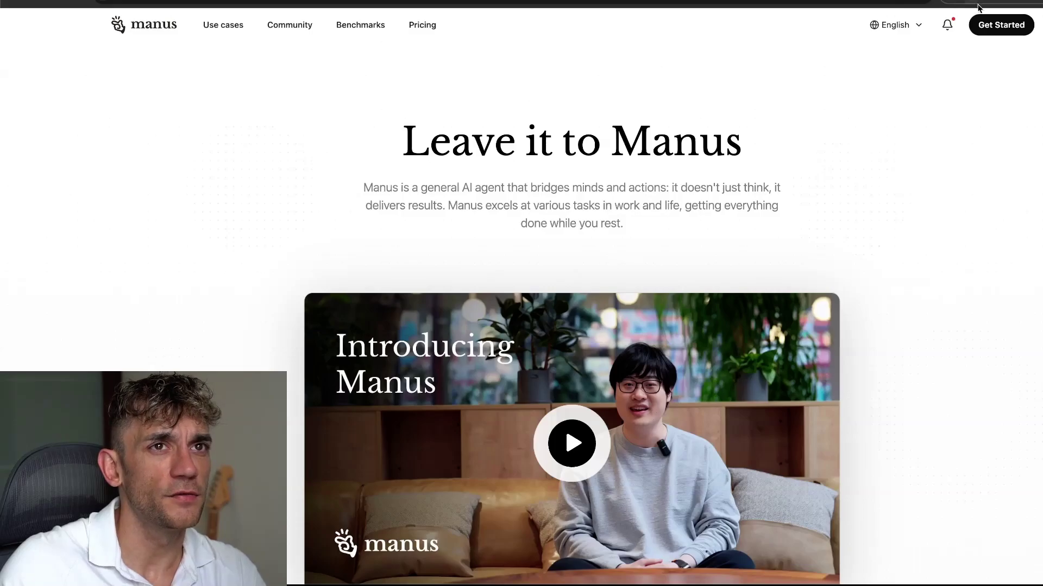
left_click(991, 24)
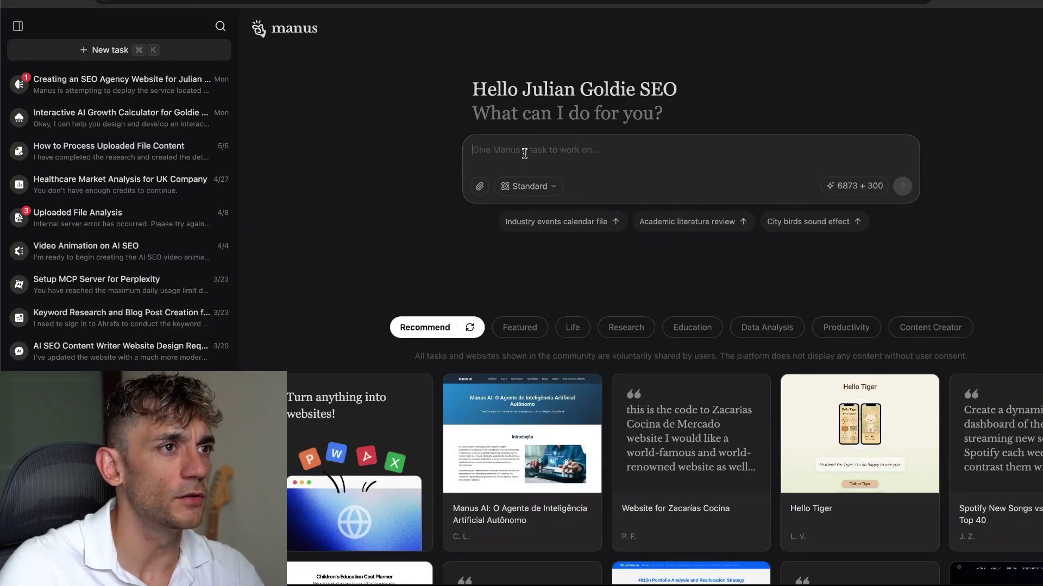
Submit a Manus prompt for a 3D runner game dodging AI penalties, adding 'Make it fun and interesting'
type("Build a 3d runner game")
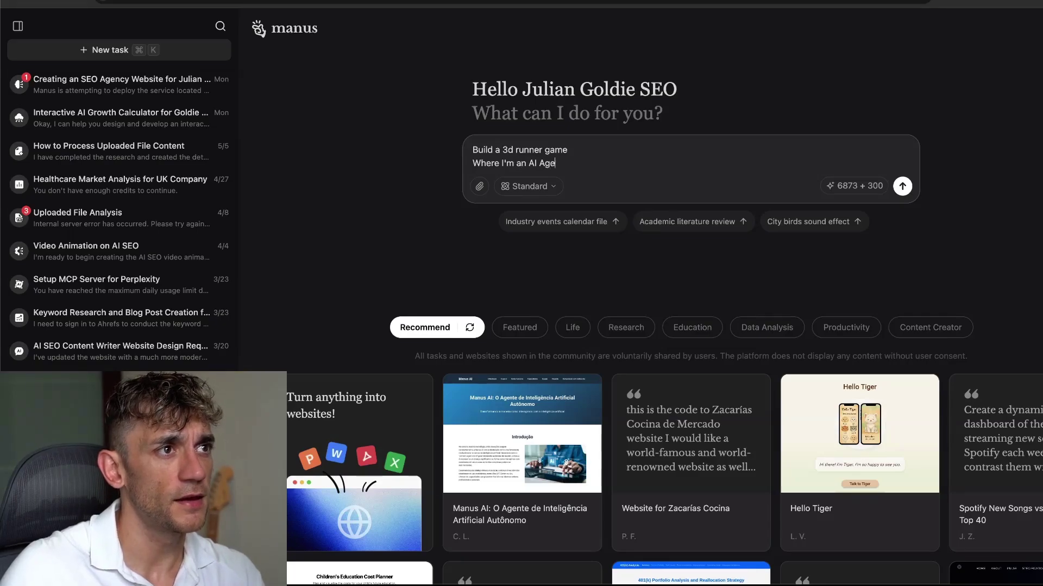
type("ging penalties related")
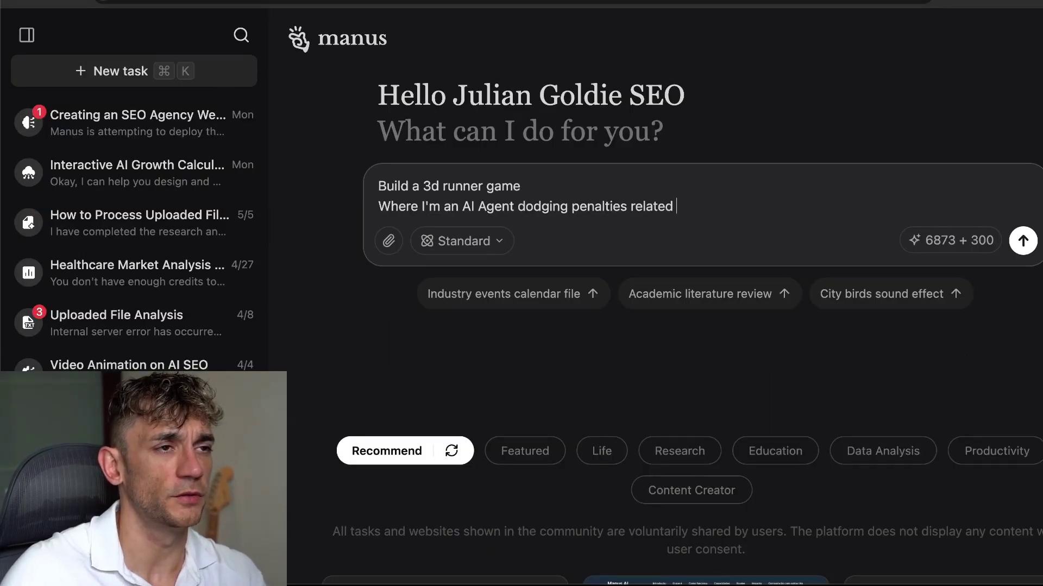
type(" to AI")
key("shift+Return")
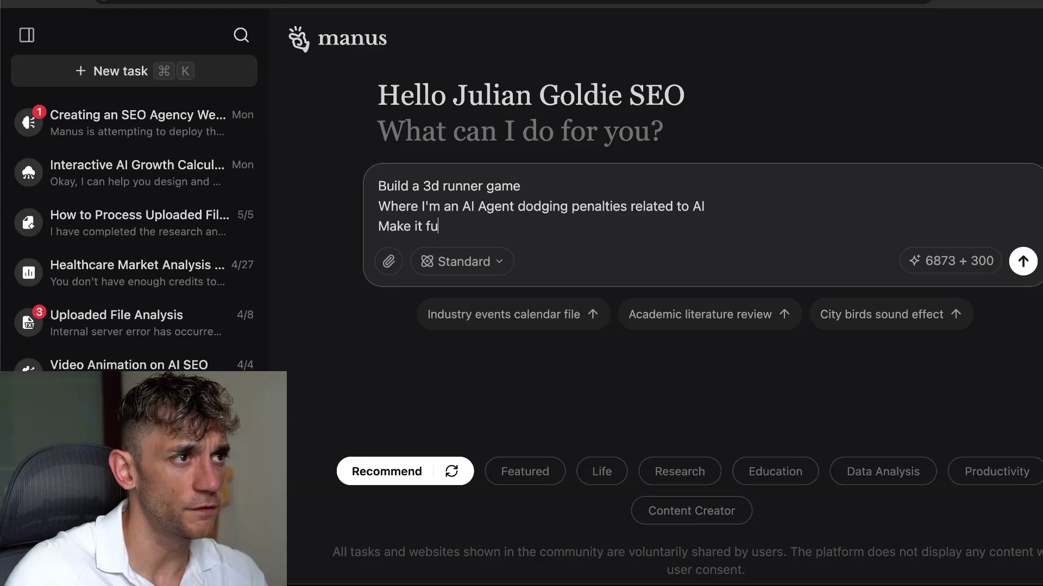
type("Make it fun and interesting")
key("Return")
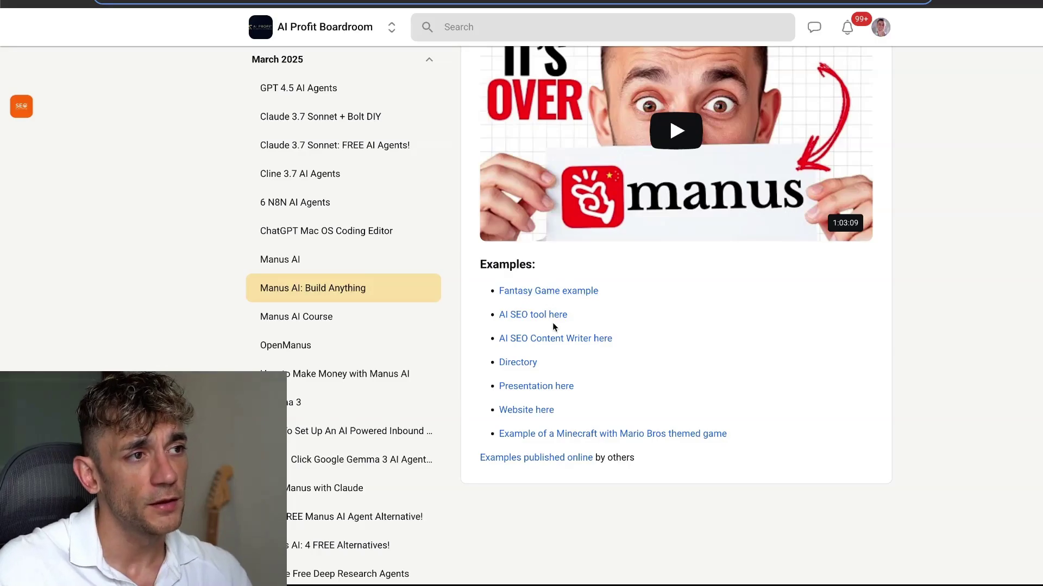
Open an example website from the course page, close it, and briefly search the page
left_click(530, 412)
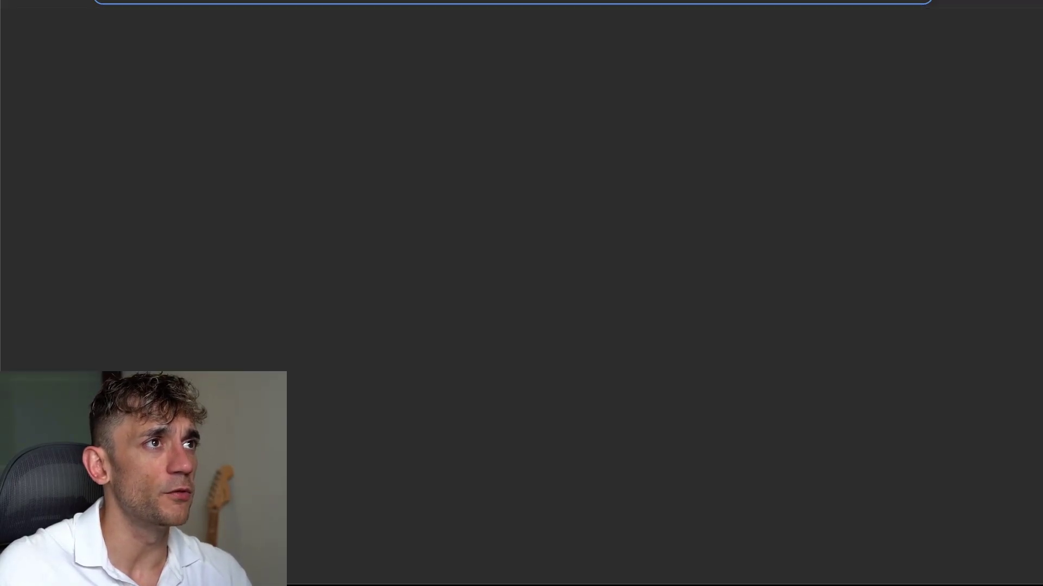
key("ctrl+w")
scroll(332, 449, "down", 10)
scroll(340, 447, "up", 3)
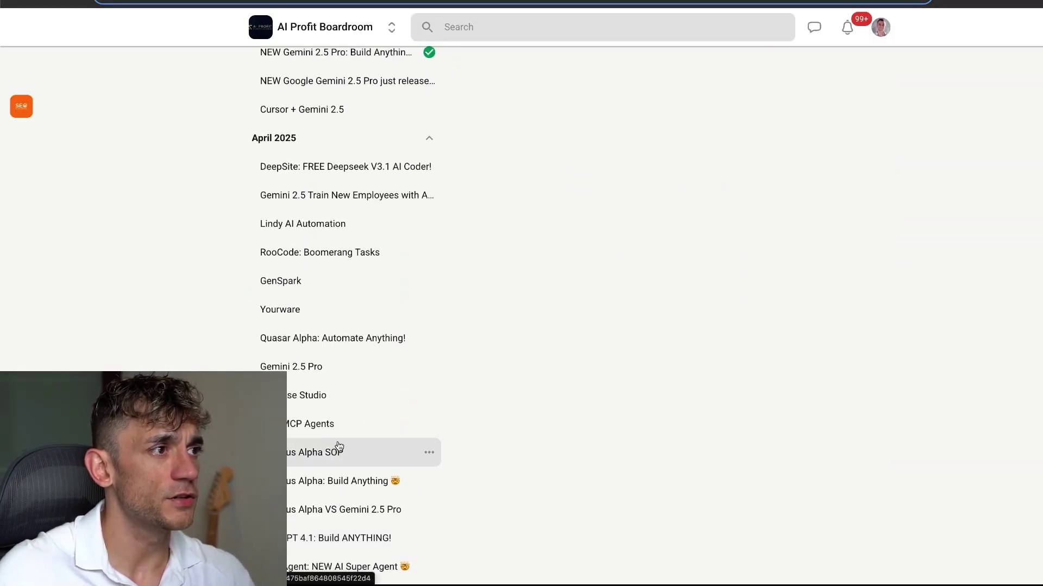
key("ctrl+f")
key("Escape")
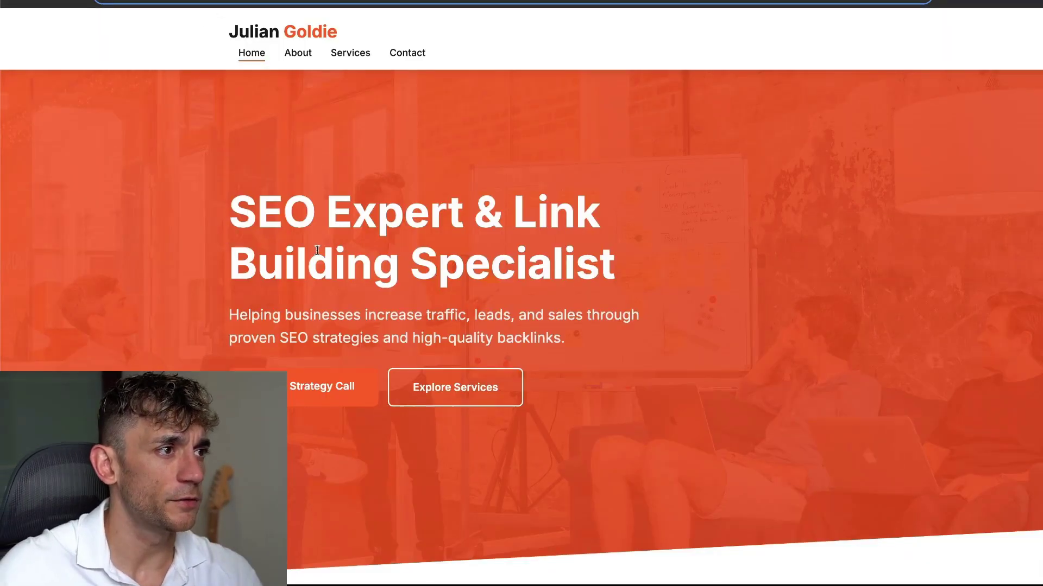
Scroll through the Goldie Agency case studies down to the FAQ and back
scroll(326, 293, "down", 15)
scroll(333, 302, "up", 15)
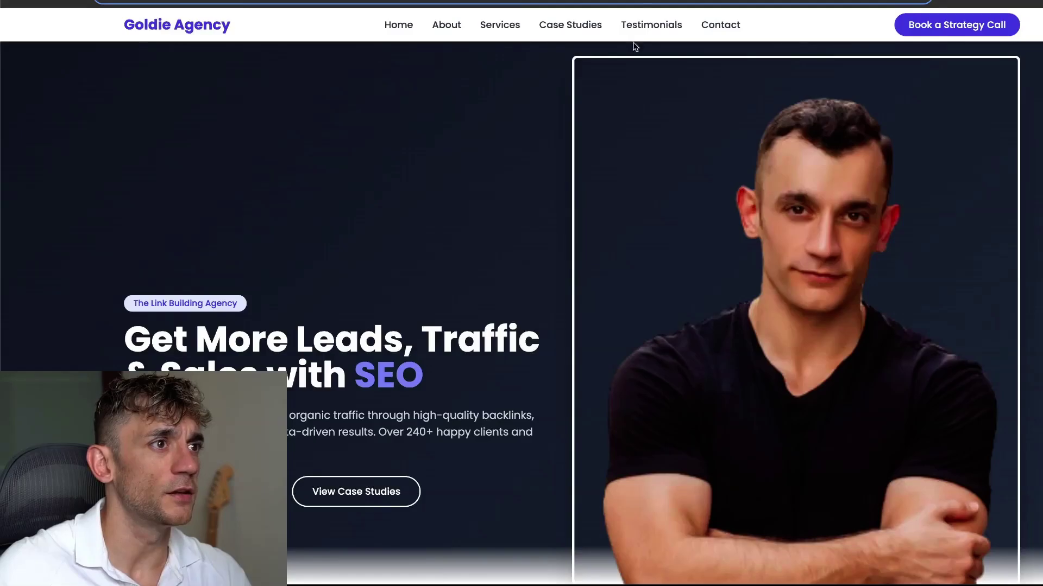
scroll(585, 302, "down", 20)
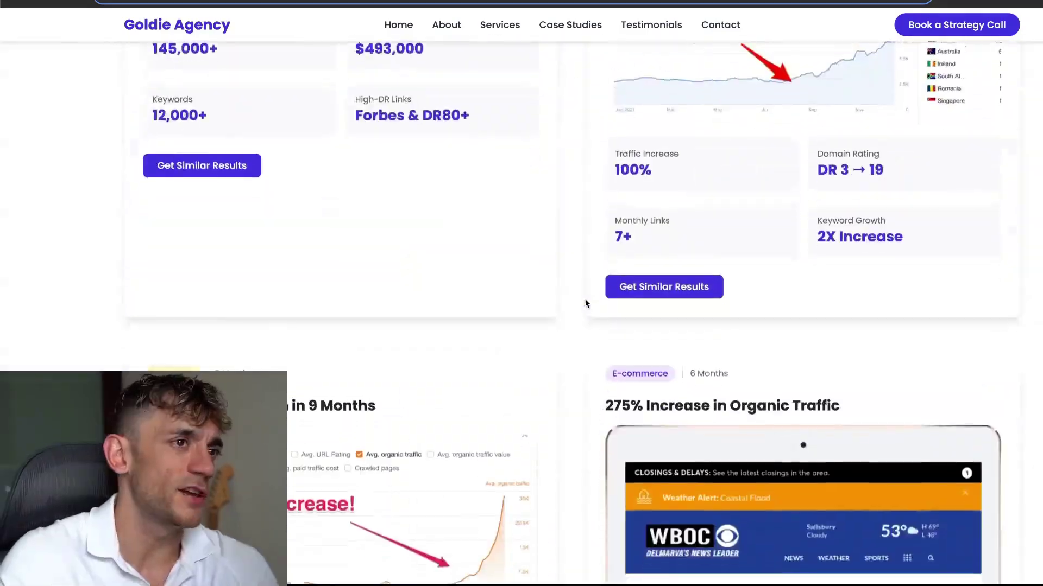
scroll(585, 302, "up", 10)
scroll(587, 303, "down", 20)
scroll(581, 305, "up", 20)
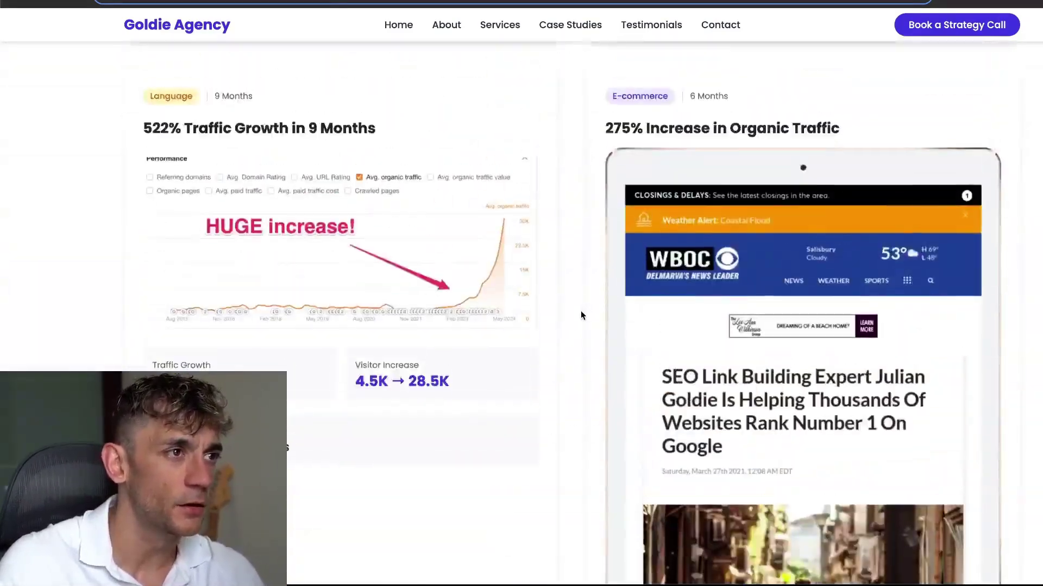
scroll(581, 314, "up", 3)
scroll(752, 423, "down", 4)
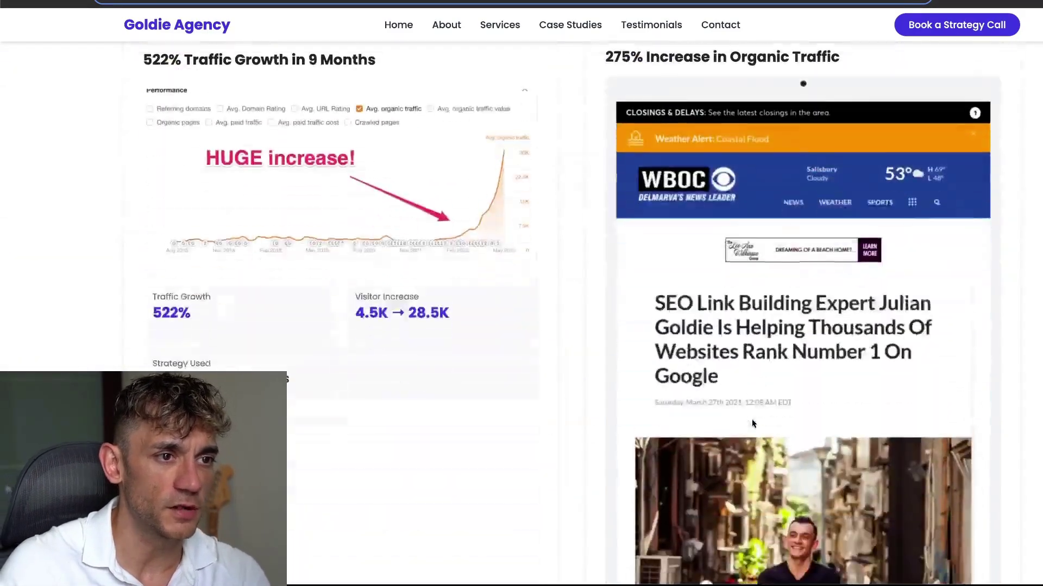
scroll(752, 423, "down", 20)
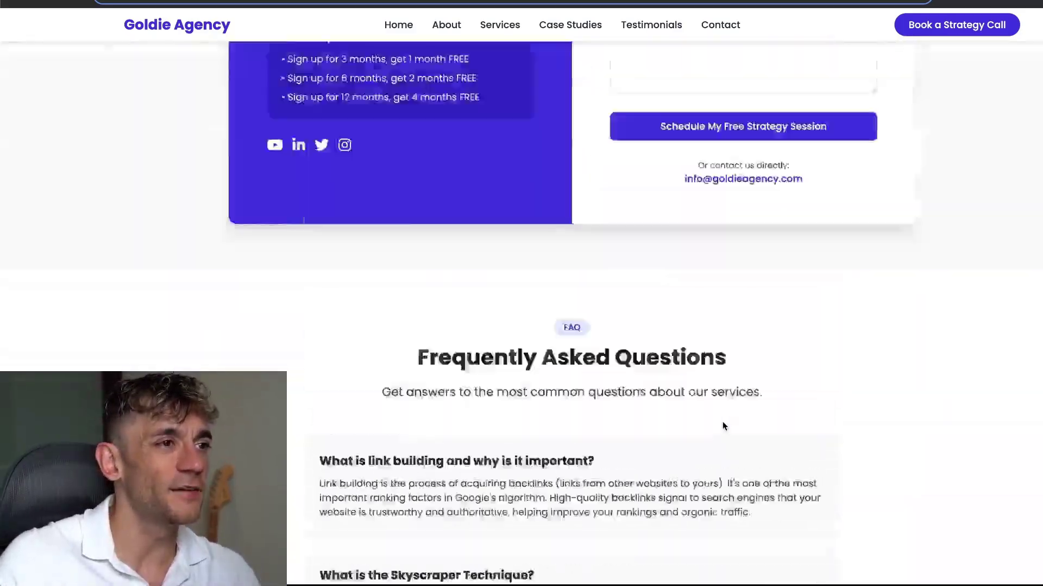
scroll(723, 427, "up", 20)
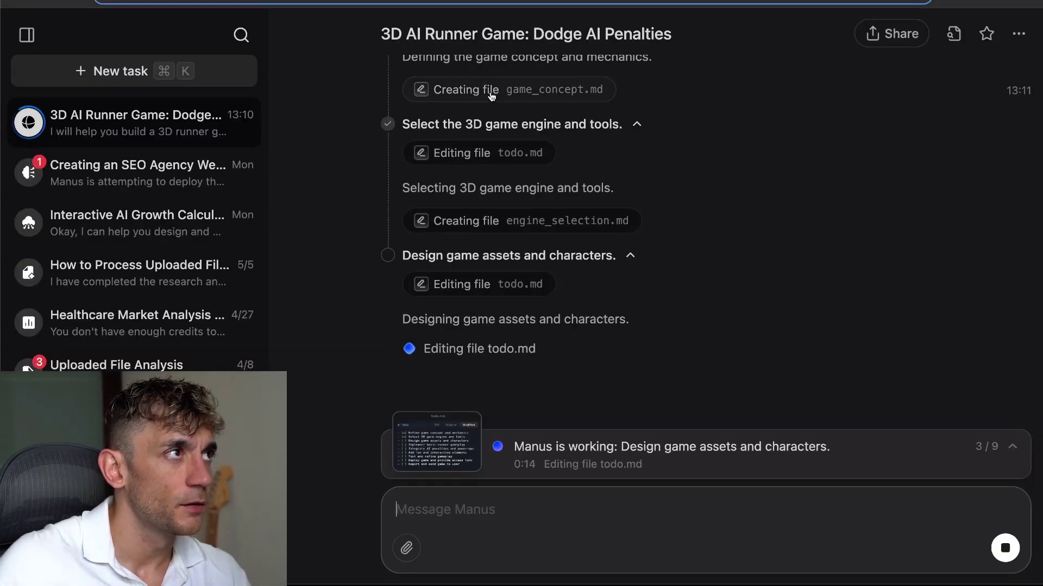
Load the Manus home page in a new browser tab
key("ctrl+t")
type("manus")
key("Return")
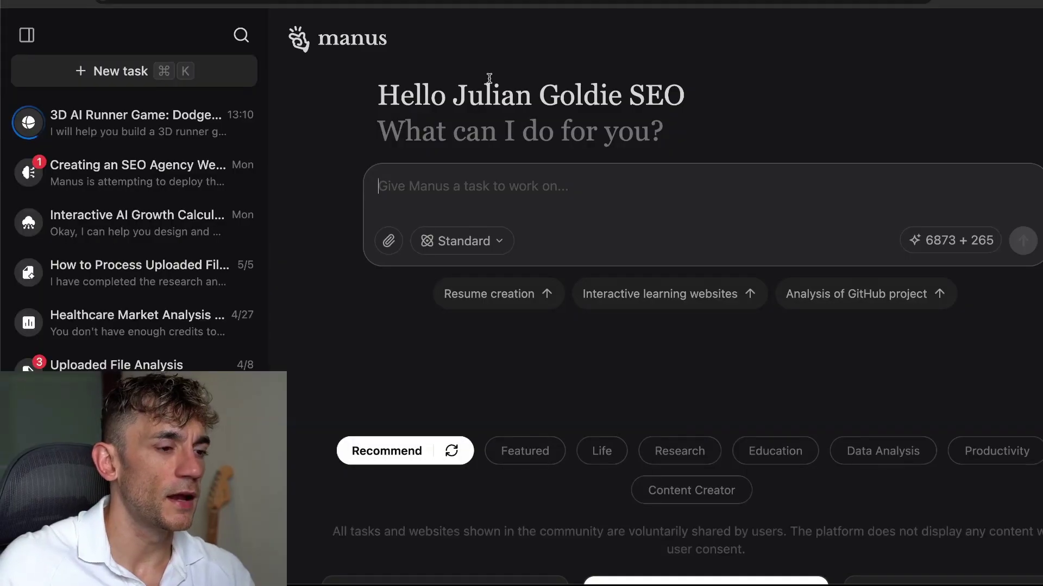
Load Google's search home page in another new tab
key("ctrl+t")
type("google.com")
key("Return")
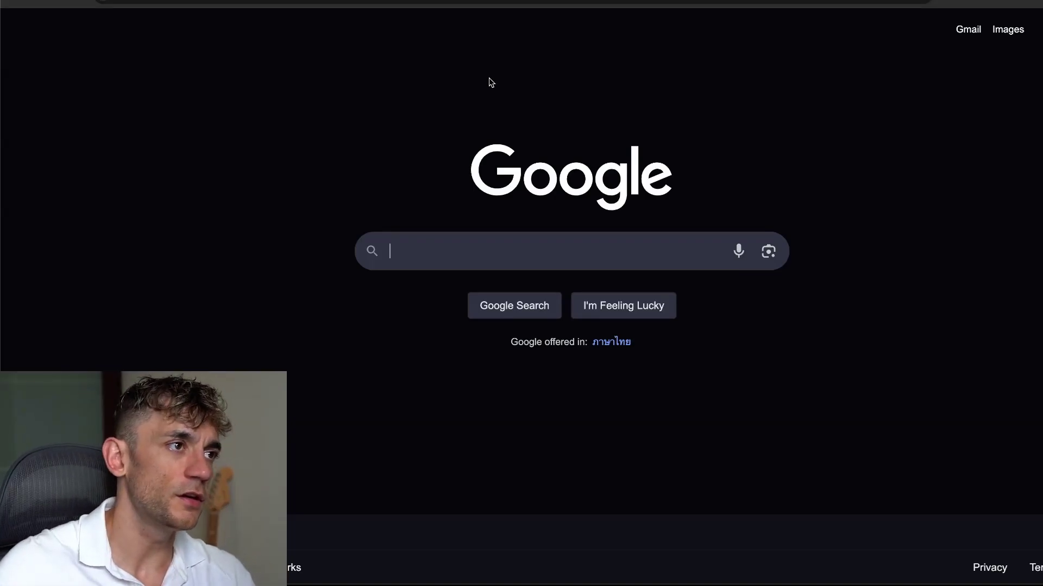
Search Google for 'seo app', then refine the query to 'seo app for youtube'
left_click(489, 251)
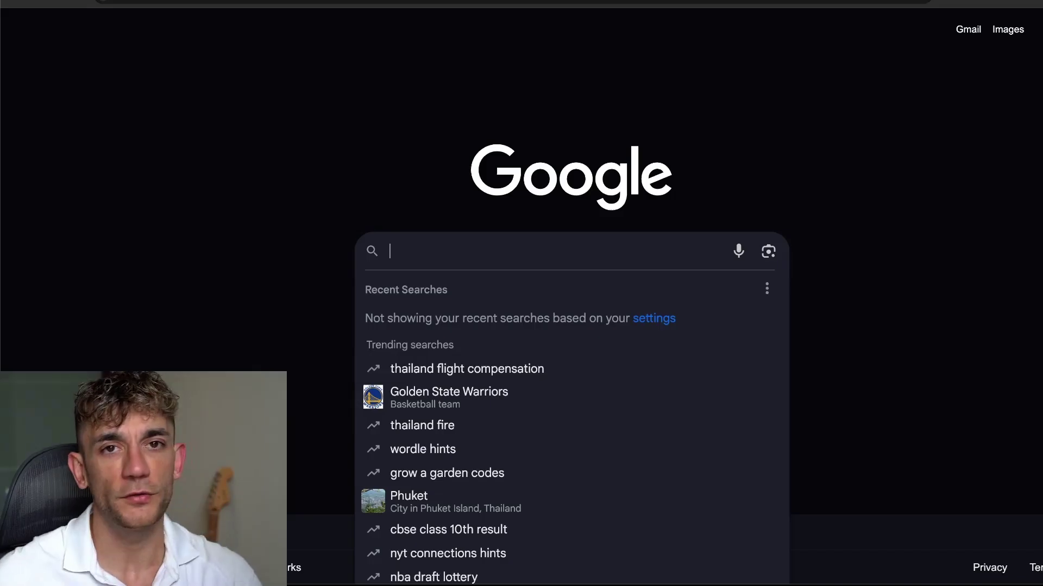
type("seo app")
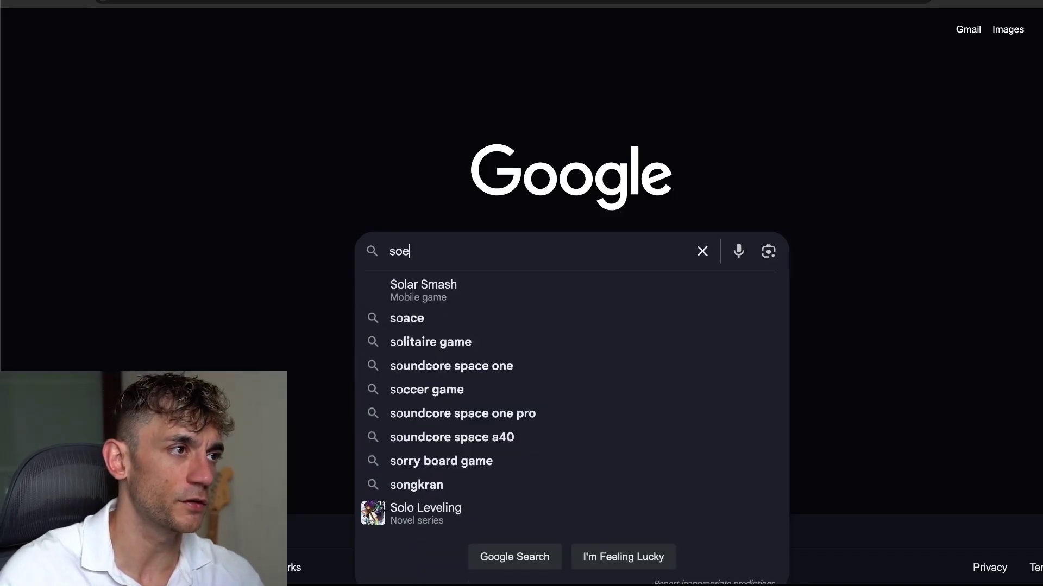
key("Return")
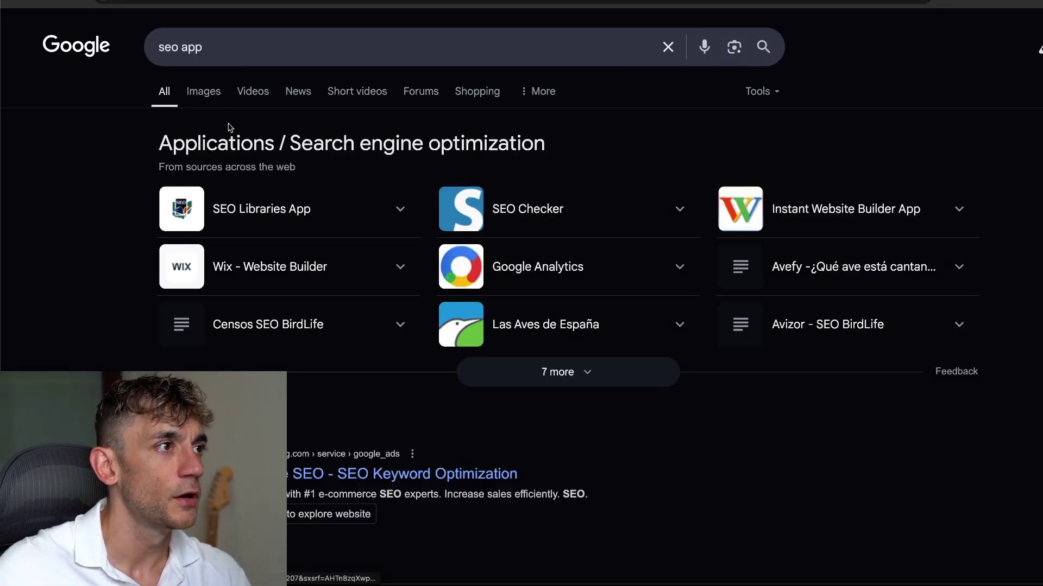
left_click(263, 48)
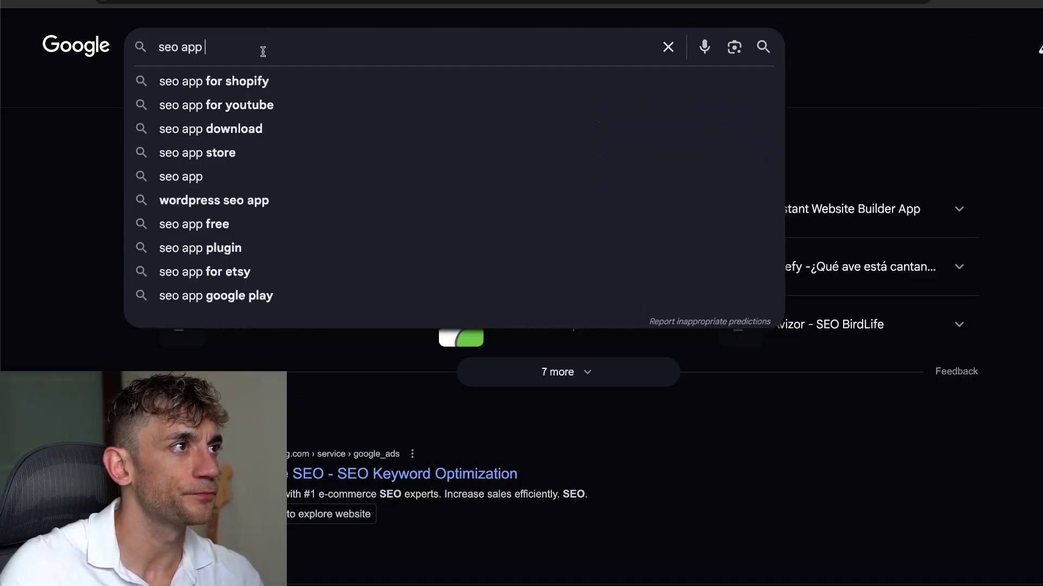
left_click(269, 106)
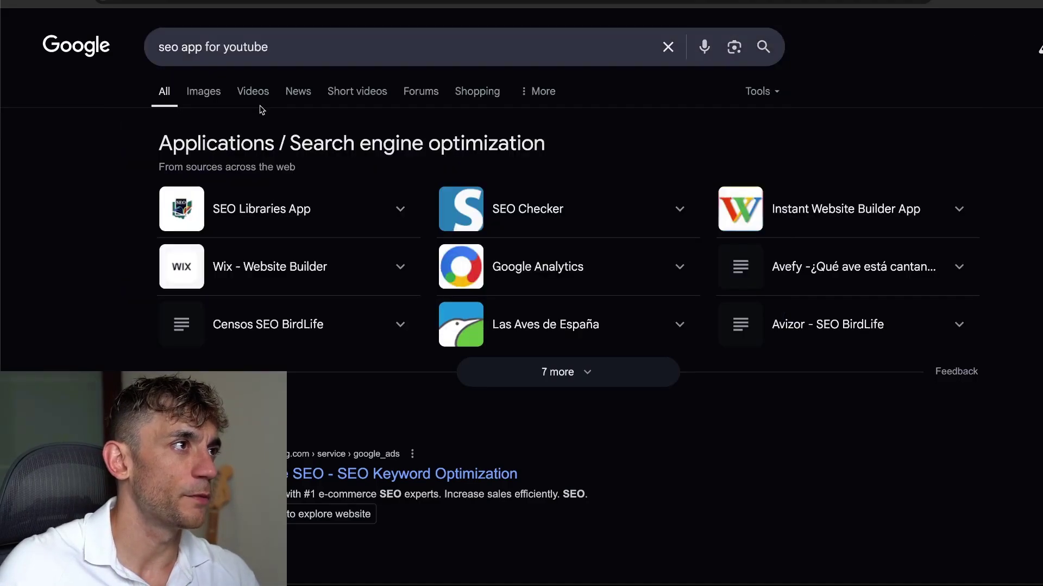
left_click(275, 46)
key("super+c")
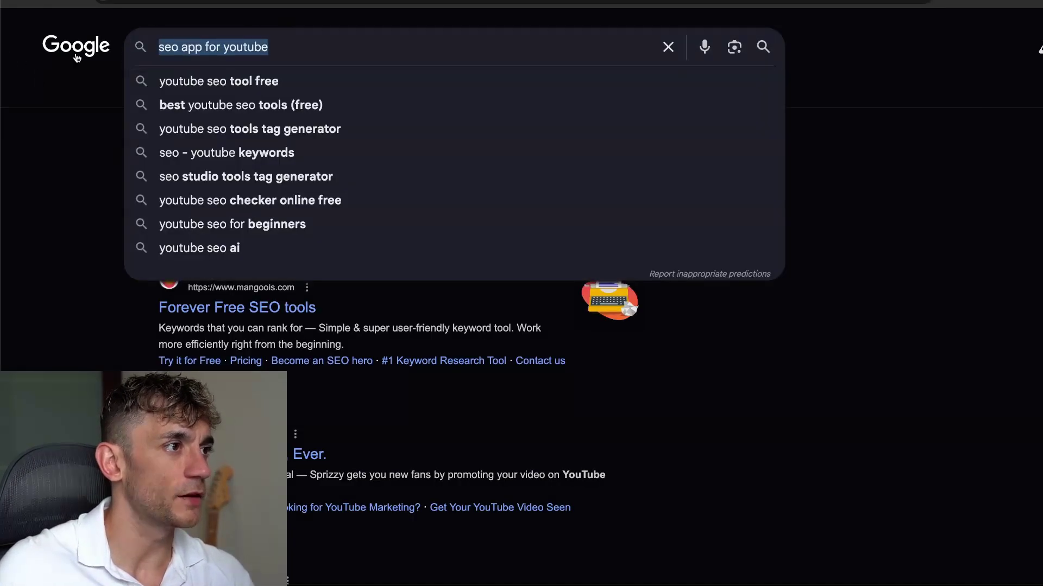
left_click(17, 190)
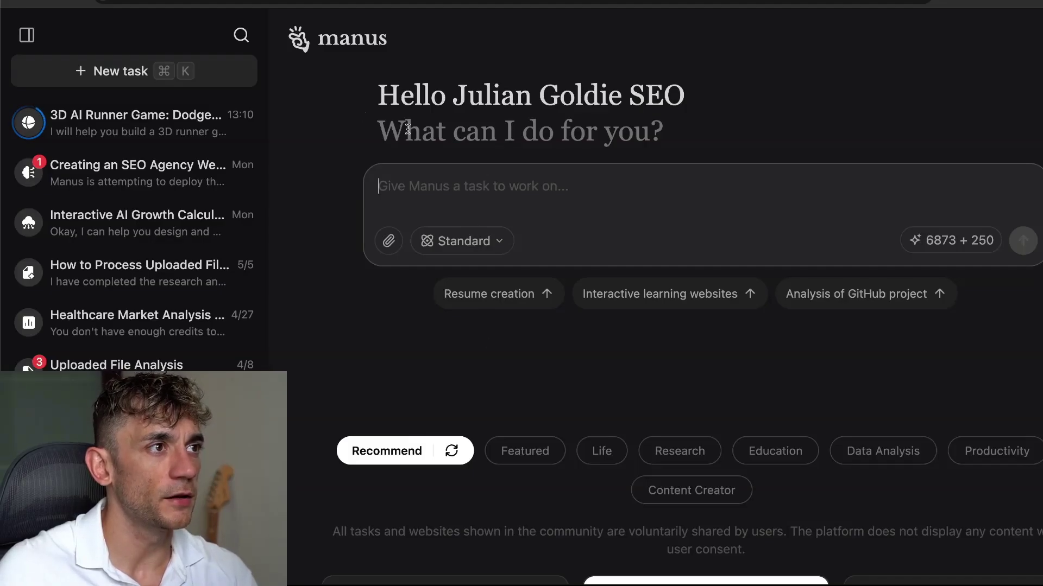
Submit a new Manus task asking for a fun, simple YouTube SEO app with Google Play deployment steps
type("Cr")
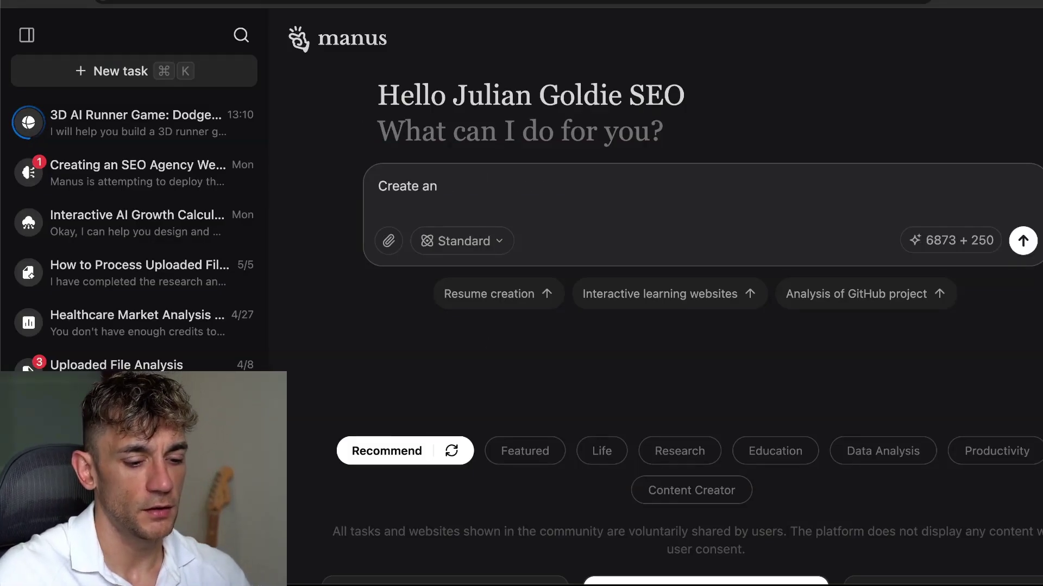
type("eate an")
key("super+v")
type("Ma")
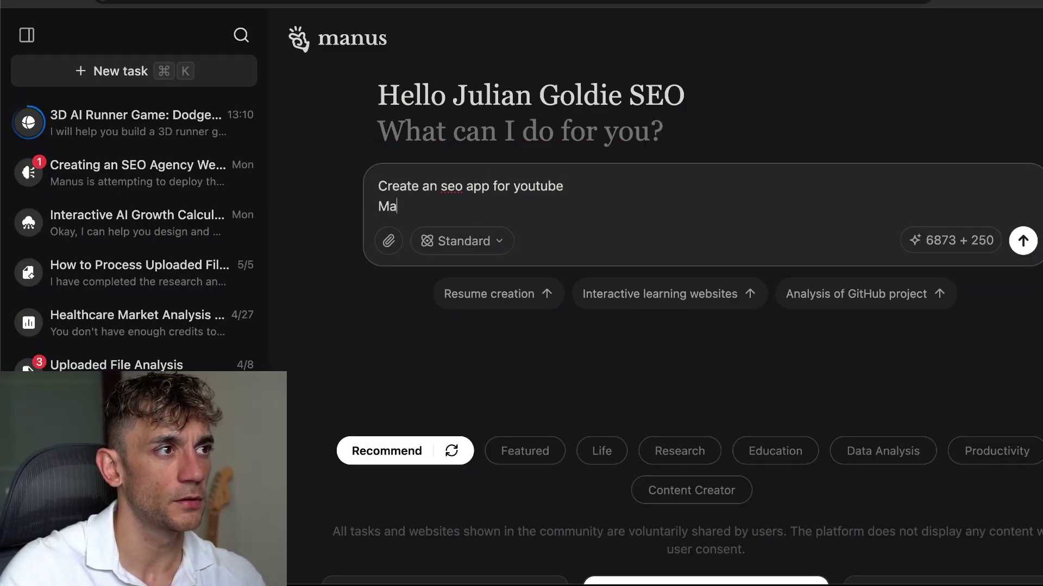
type("ke it interesting + fun")
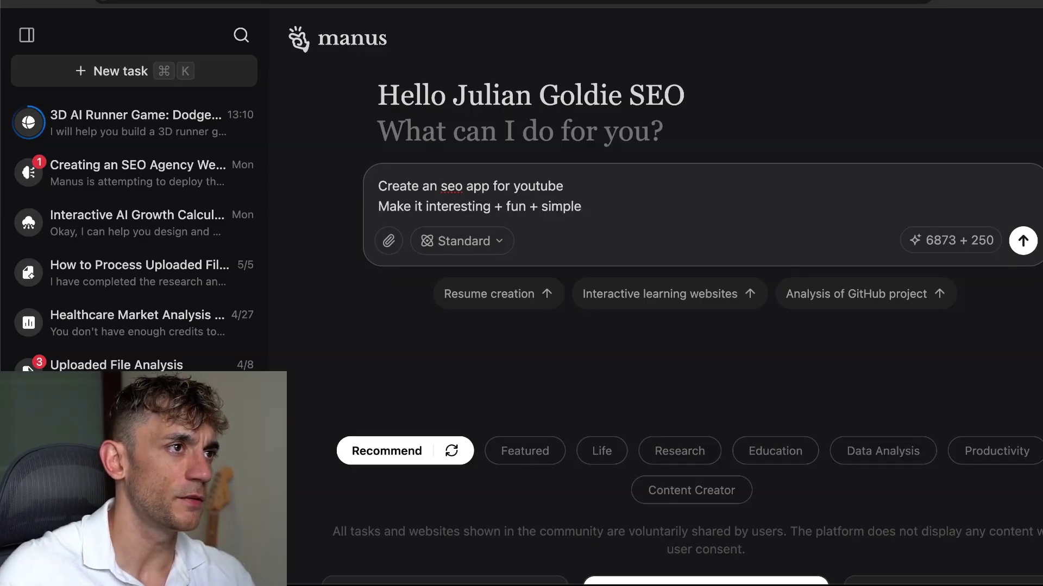
type(" + simple")
key("shift+Return")
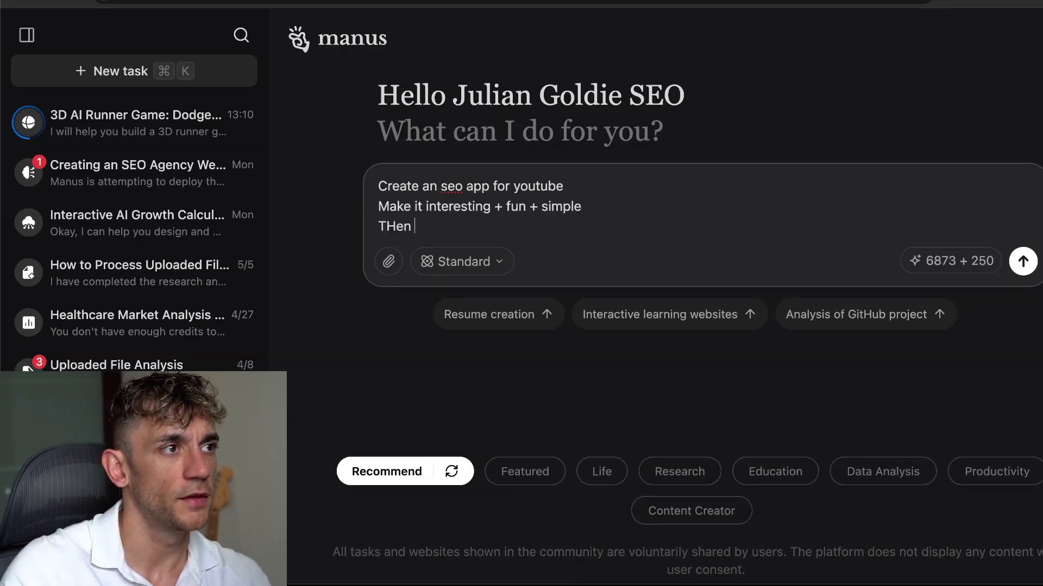
type("THe")
key("BackSpace")
key("BackSpace")
type("hen give me the instructions to deploy it and get it approve on Google PLay store")
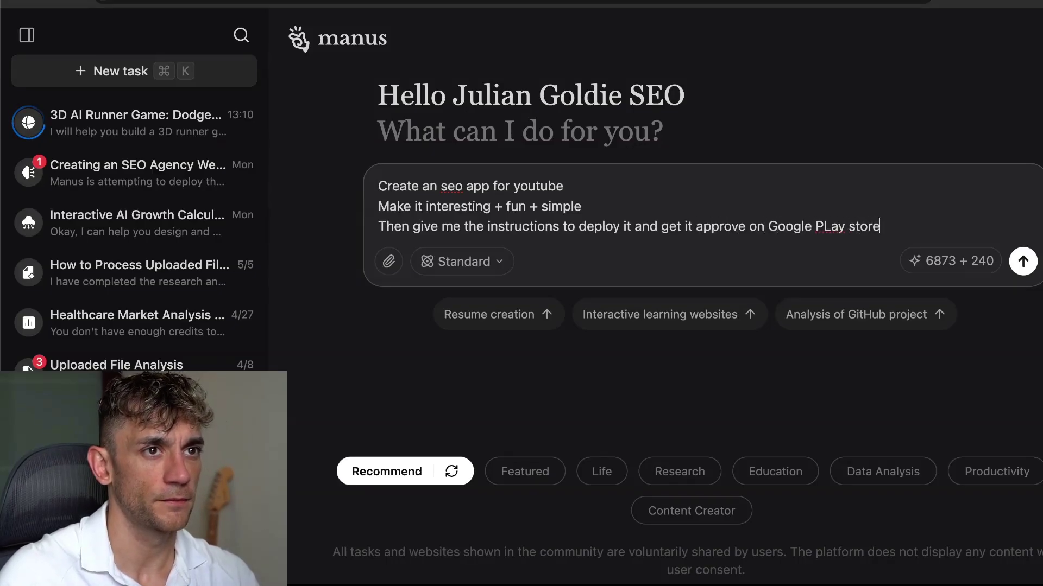
key("Return")
Check how far the new YouTube SEO app task has progressed
left_click(136, 173)
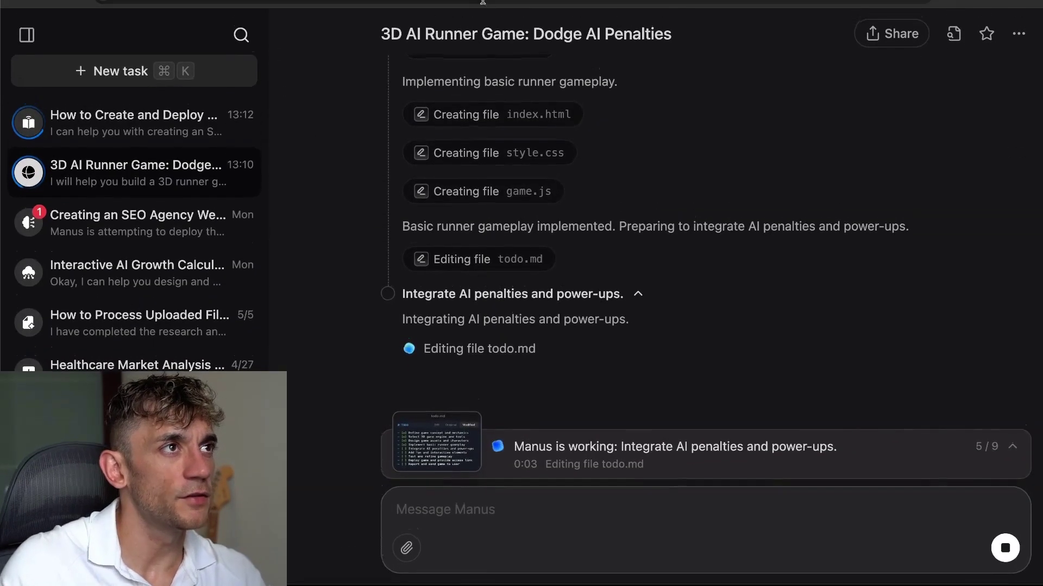
left_click(135, 123)
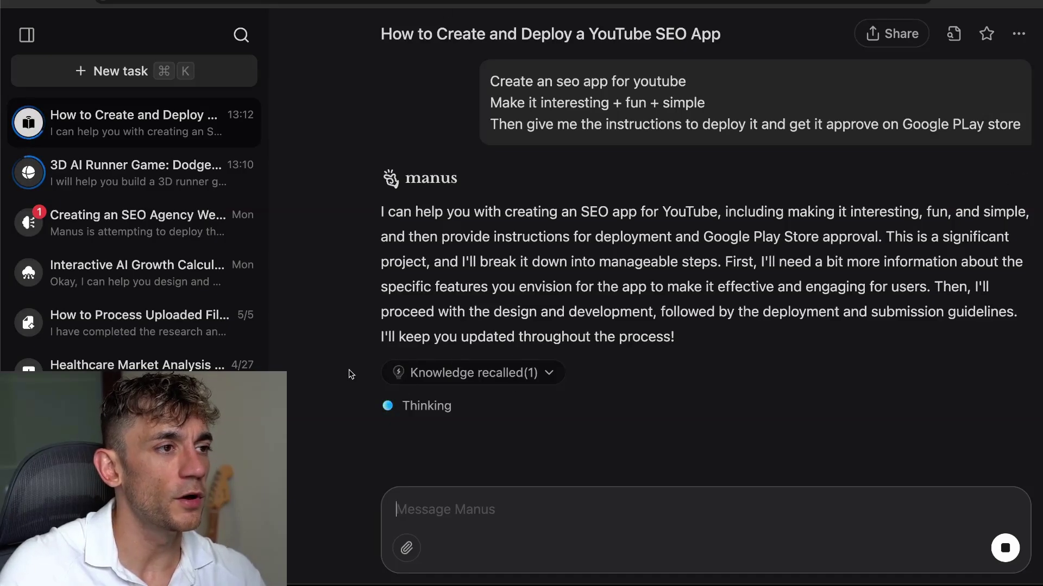
scroll(521, 205, "up", 1)
left_click_drag(488, 124, 1039, 164)
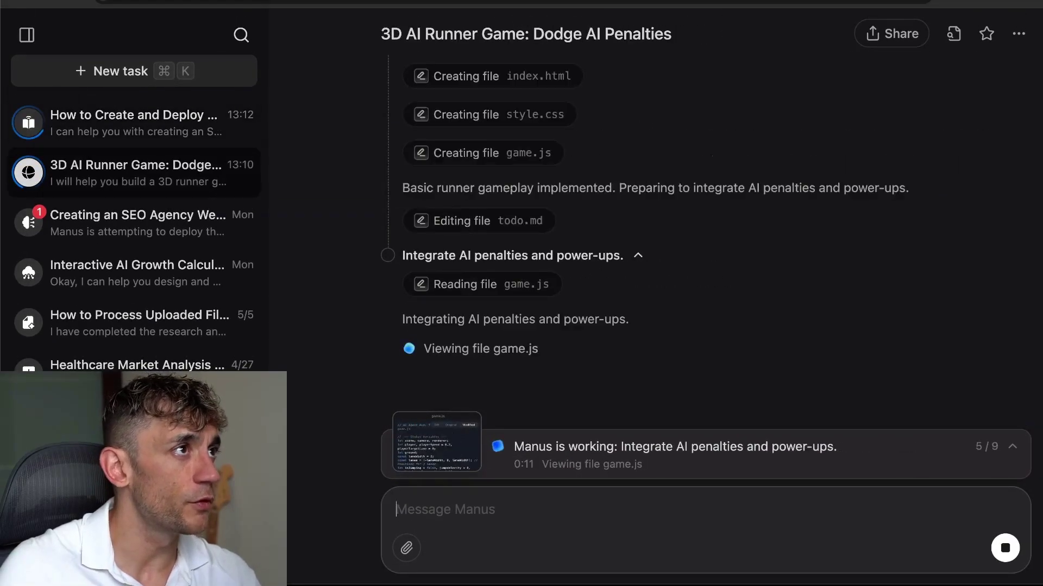
Select the full original 3D runner game prompt in the runner task for reuse
scroll(604, 183, "up", 15)
left_click_drag(333, 21, 749, 50)
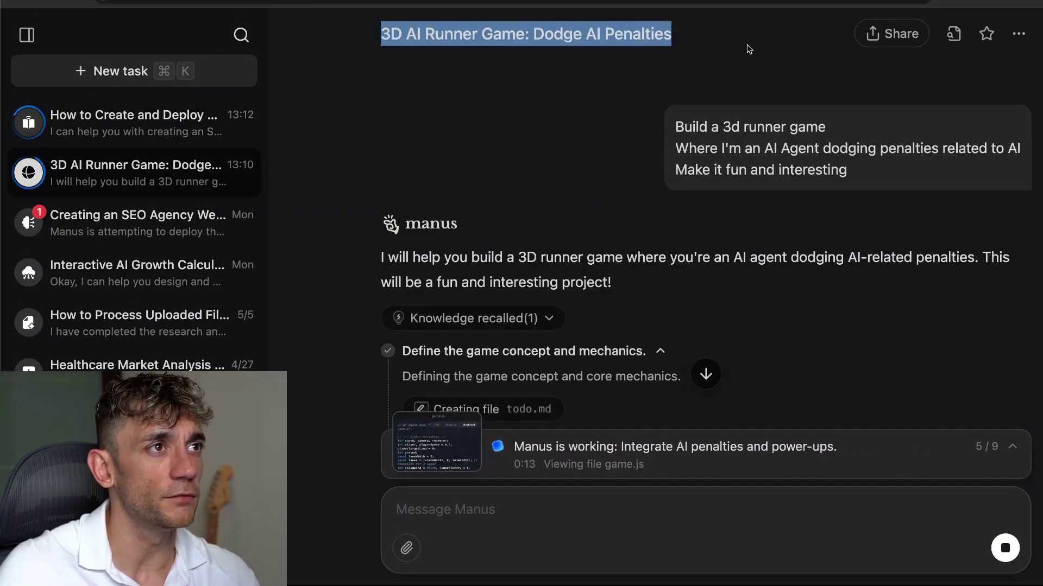
scroll(633, 228, "down", 15)
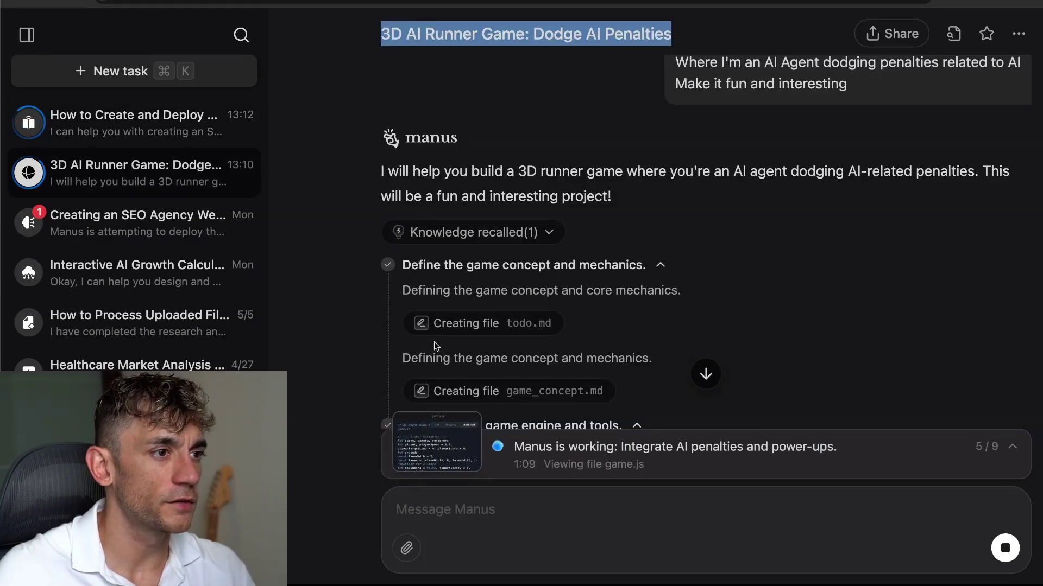
scroll(523, 359, "up", 2)
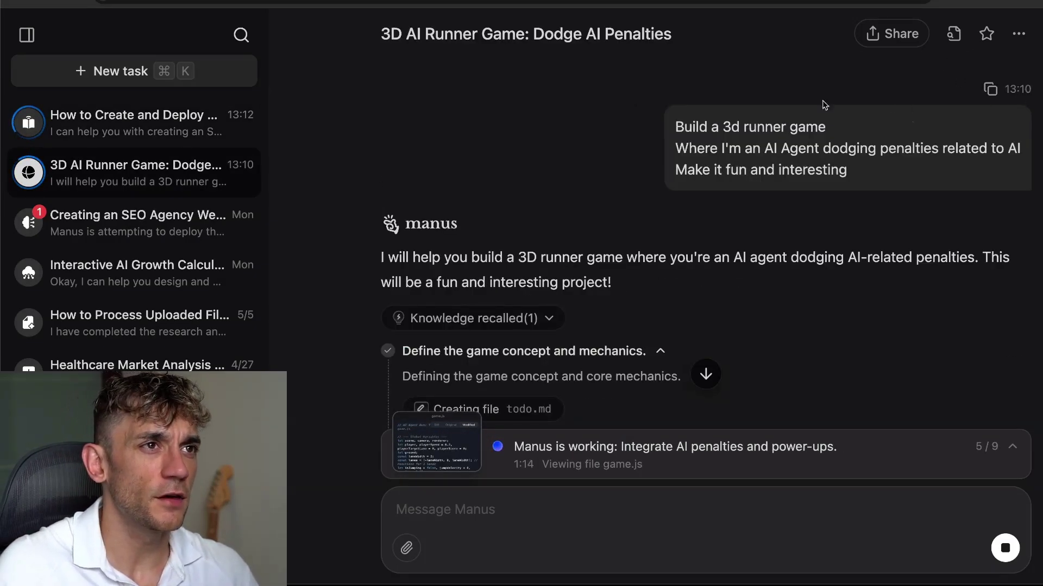
triple_click(685, 135)
key("ctrl+c")
scroll(690, 152, "down", 15)
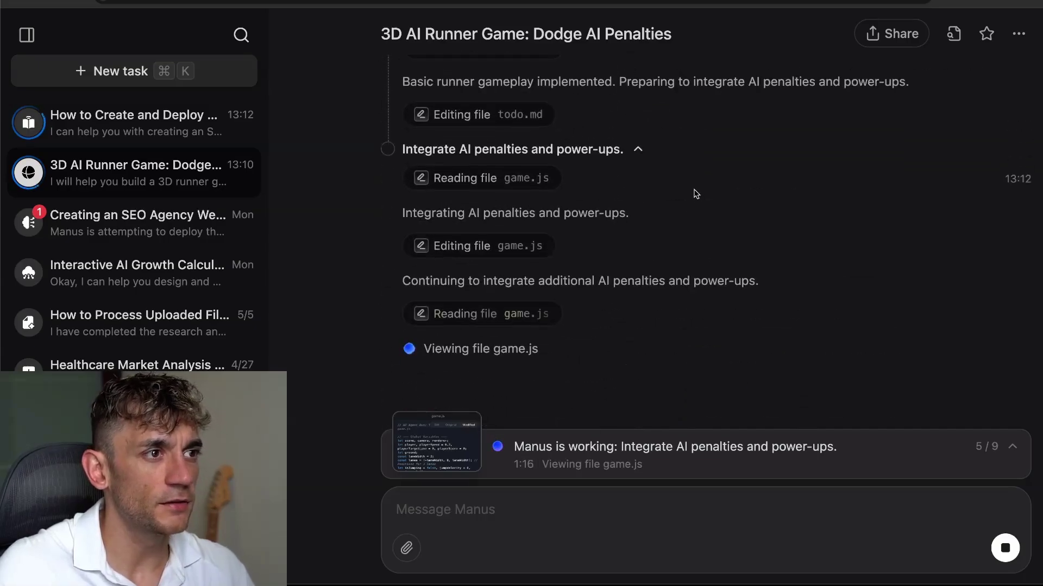
scroll(701, 168, "up", 15)
Open Gemini in a new tab and glance at its model list
key("super+t")
type("gem")
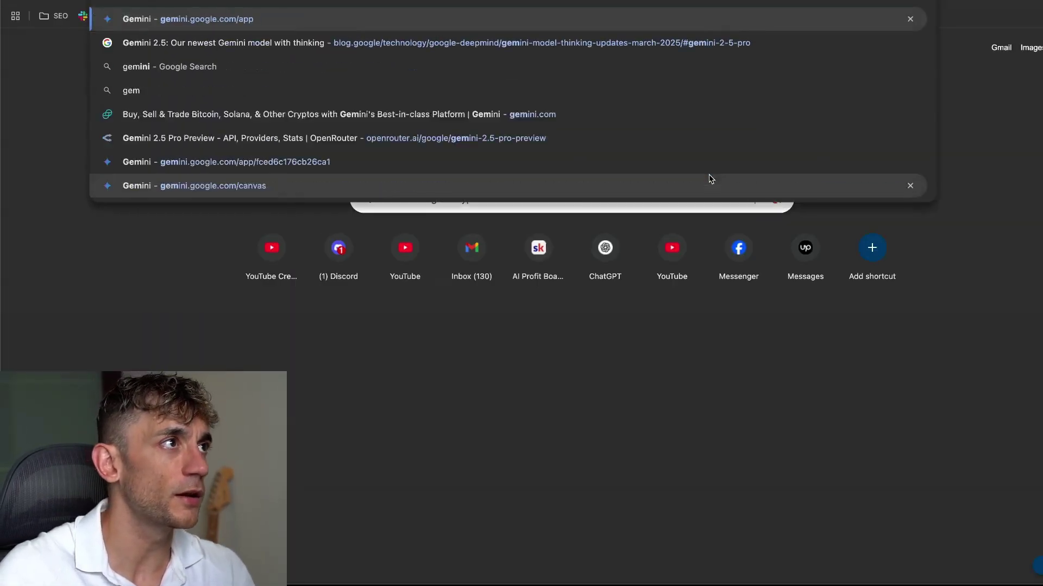
key("Return")
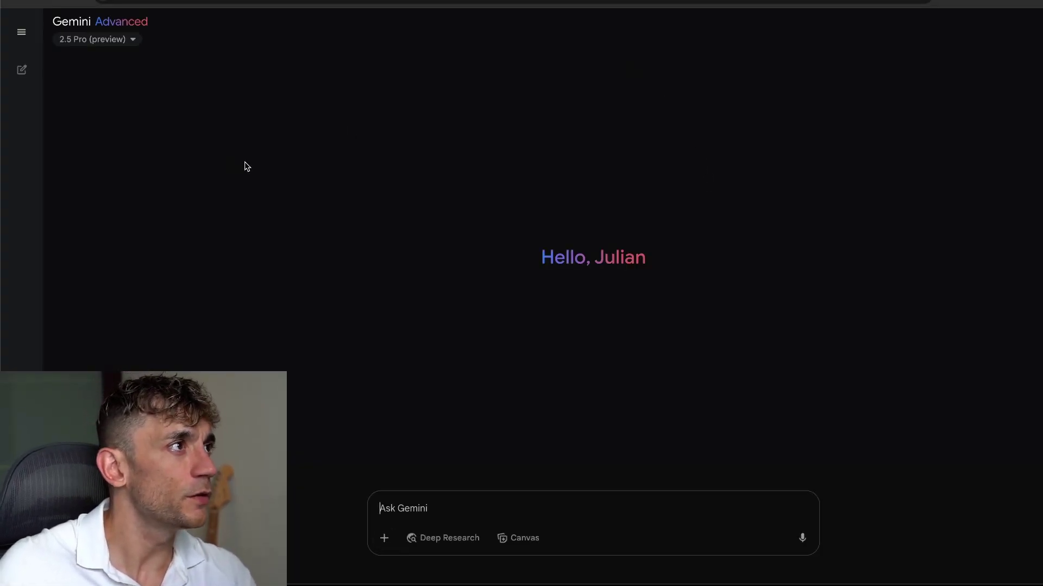
left_click(108, 39)
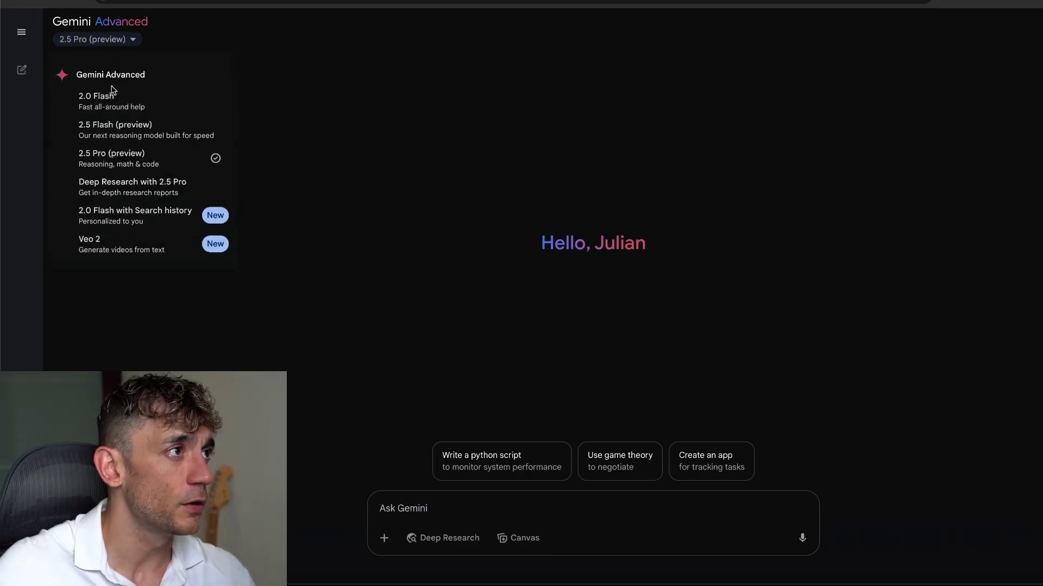
left_click(444, 304)
Send the pasted 3D runner game prompt with Canvas enabled and follow the Three.js code generation
left_click(500, 506)
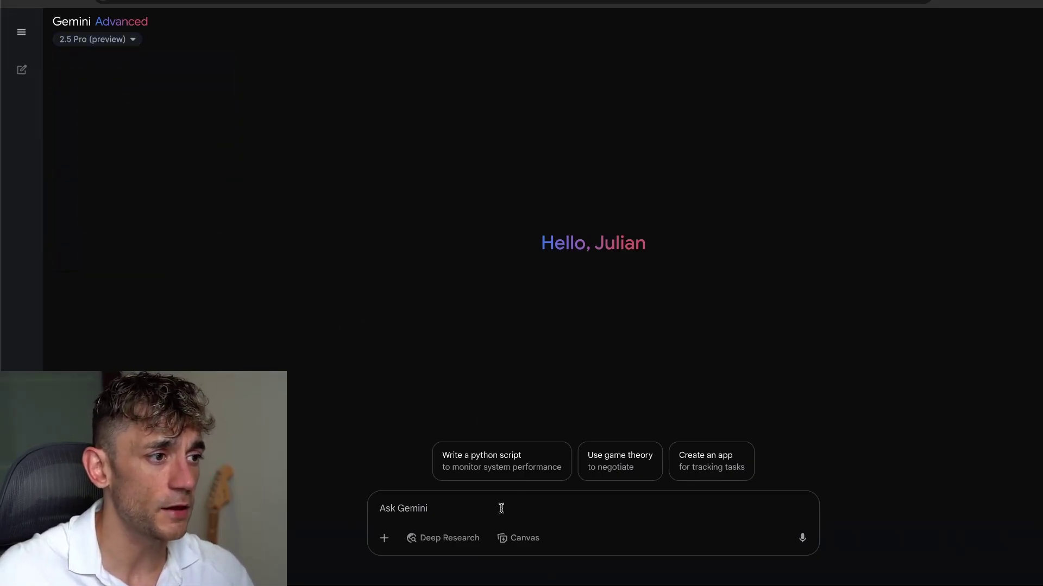
key("ctrl+v")
left_click(530, 547)
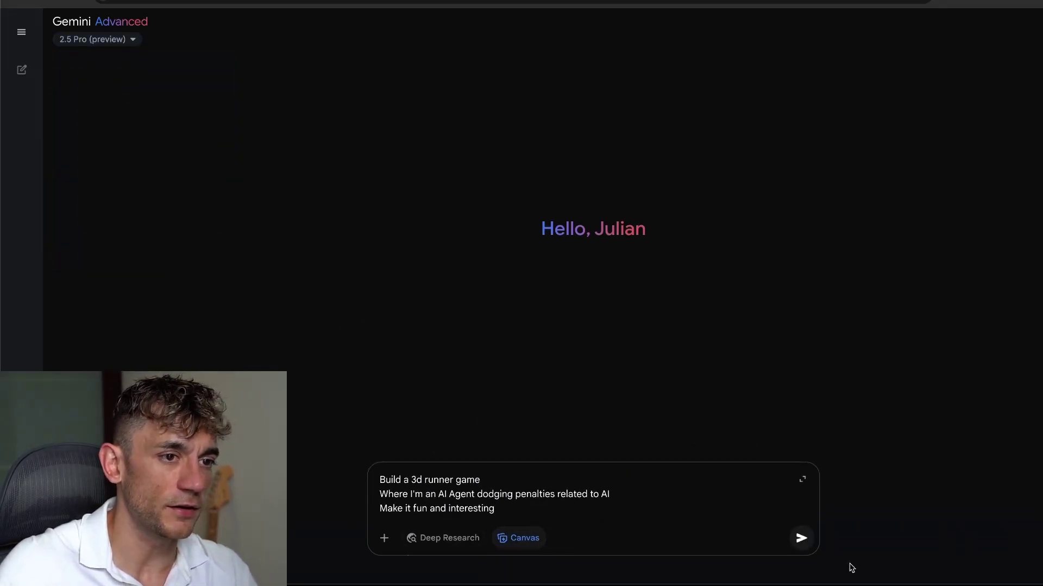
left_click(801, 538)
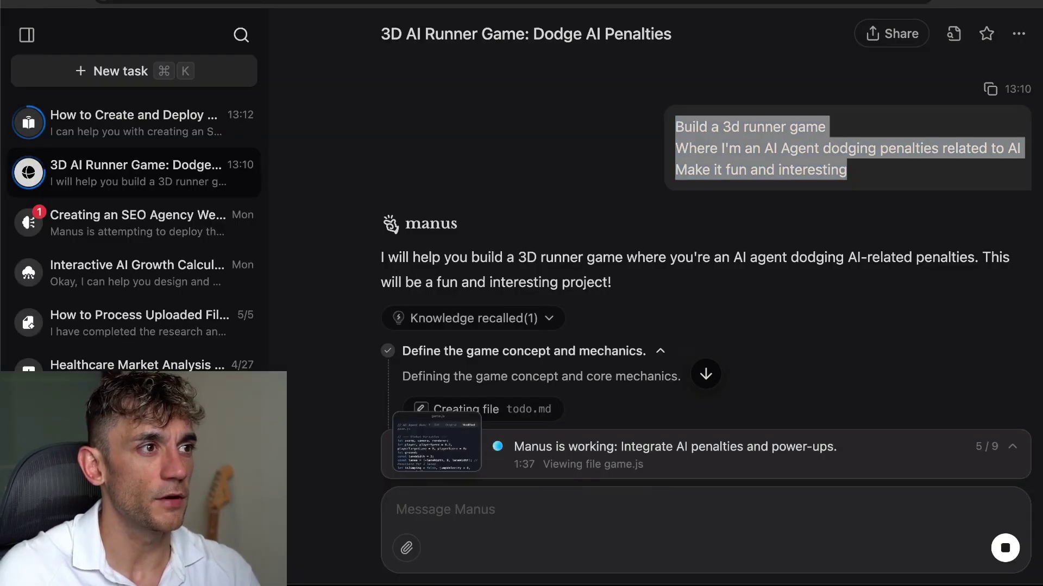
scroll(380, 314, "down", 10)
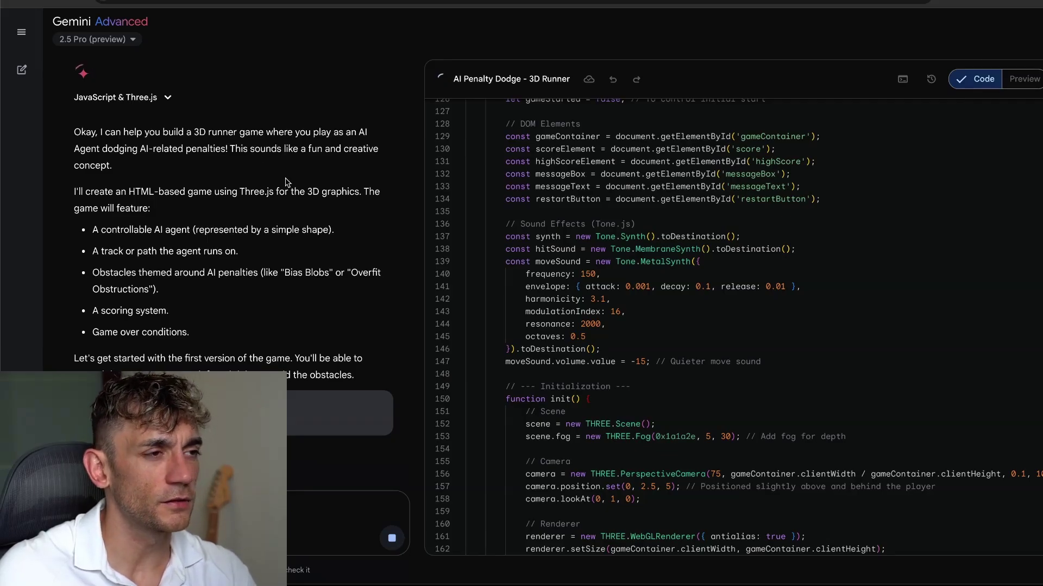
scroll(293, 209, "up", 2)
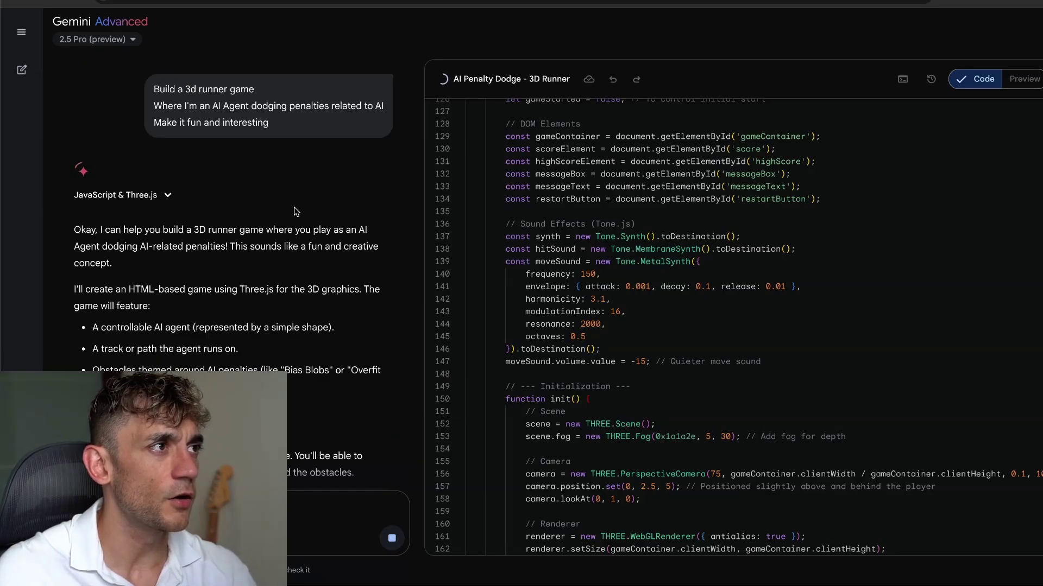
scroll(296, 211, "down", 2)
scroll(251, 268, "up", 2)
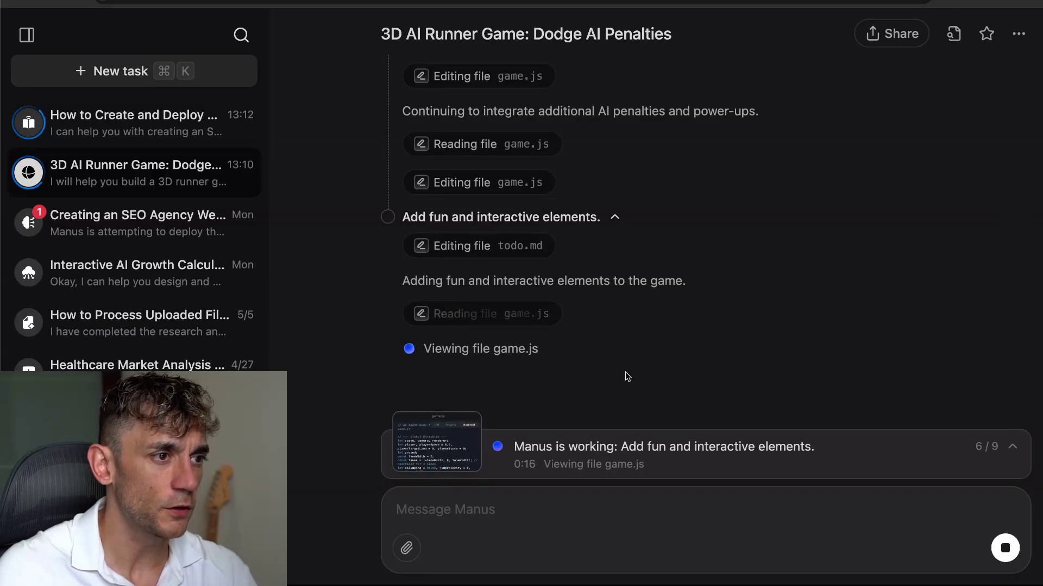
scroll(624, 375, "up", 15)
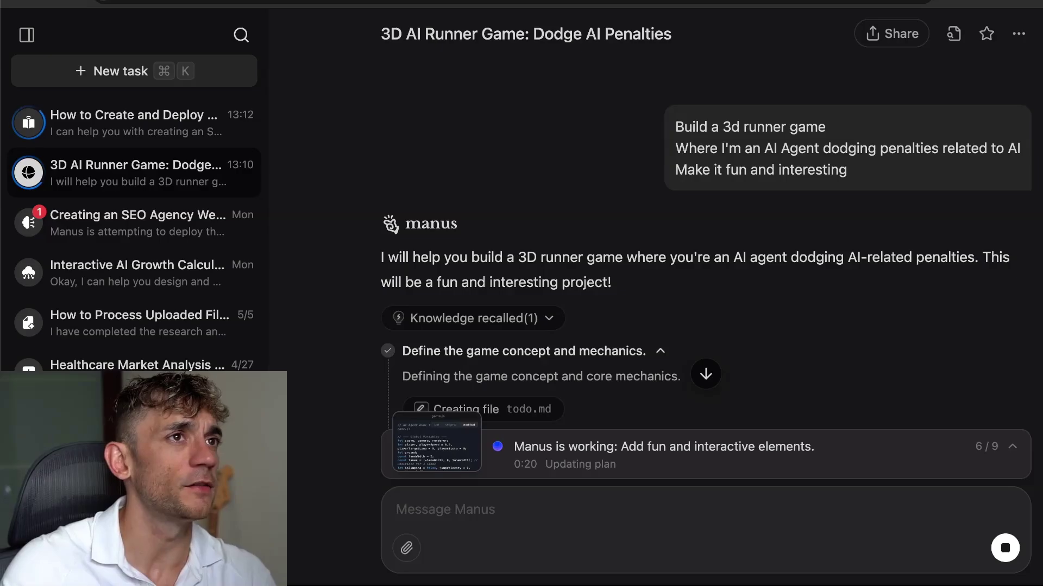
scroll(556, 216, "down", 10)
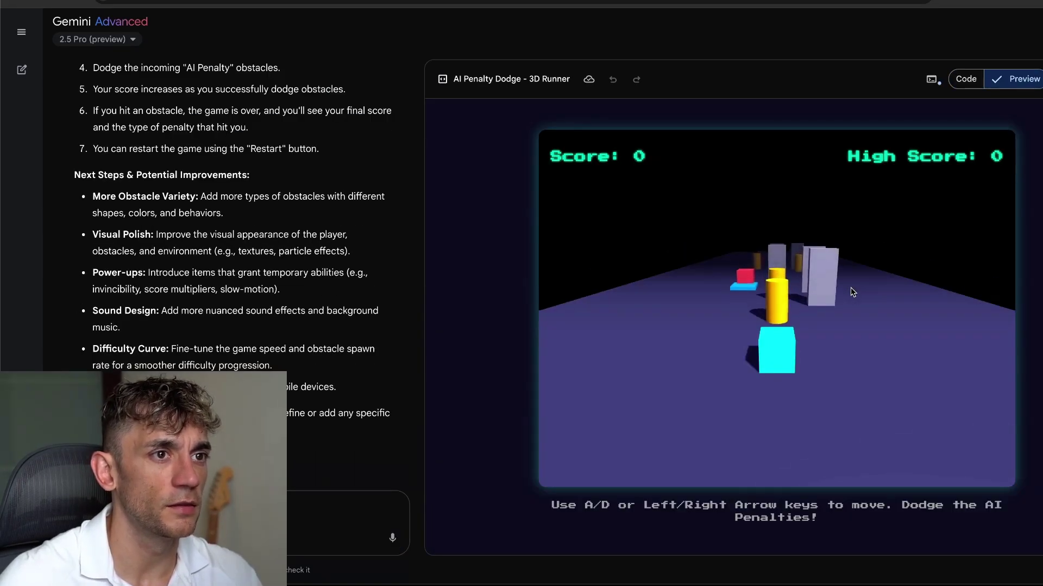
Dodge obstacles in the AI Penalty Dodge preview, then restart after the crash
key("Left")
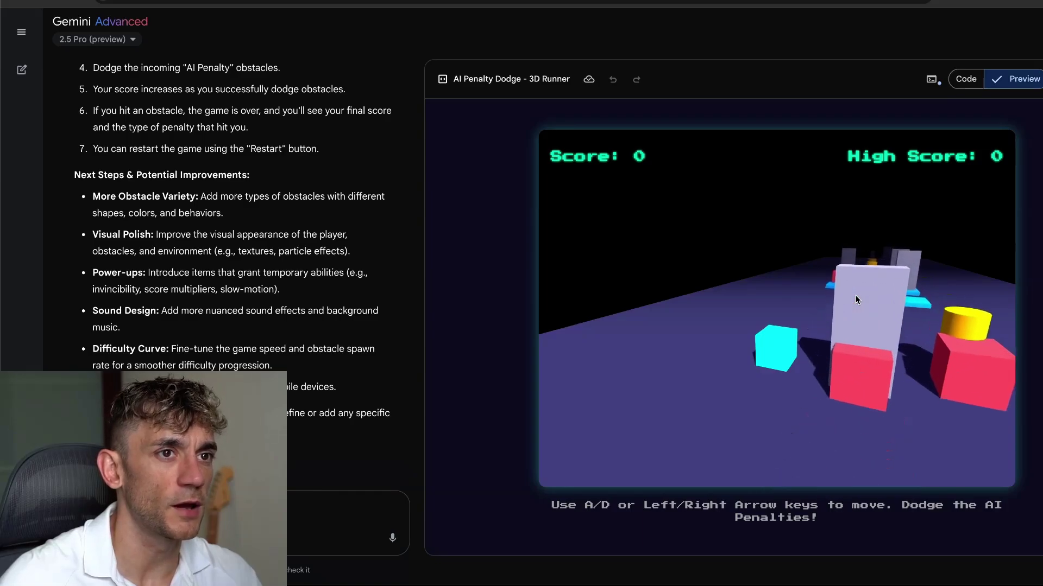
left_click(942, 310)
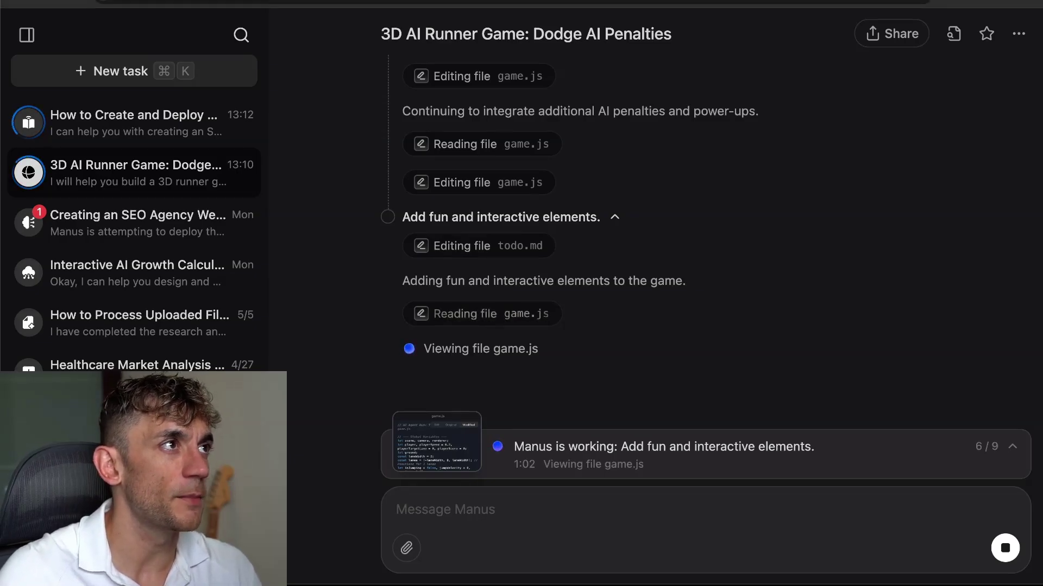
Check the YouTube SEO app task's progress, then browse the community cards on a blank new-task page
left_click(133, 122)
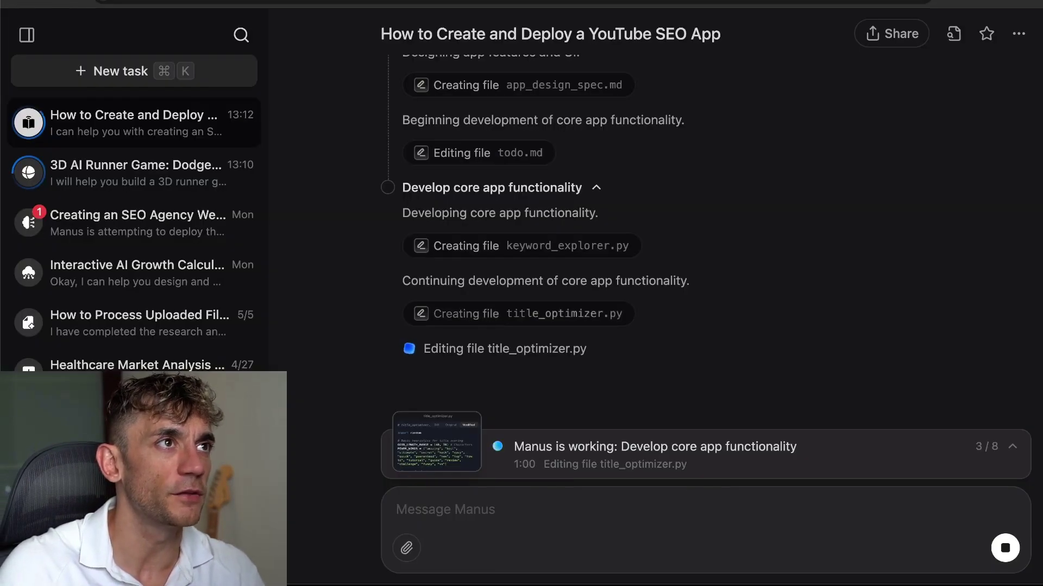
left_click(101, 73)
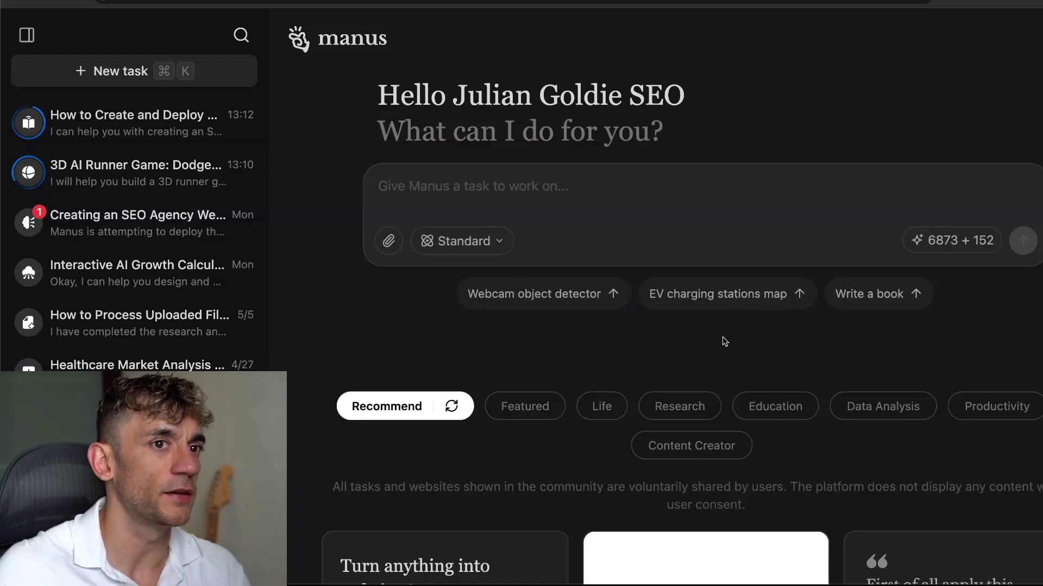
scroll(744, 334, "down", 10)
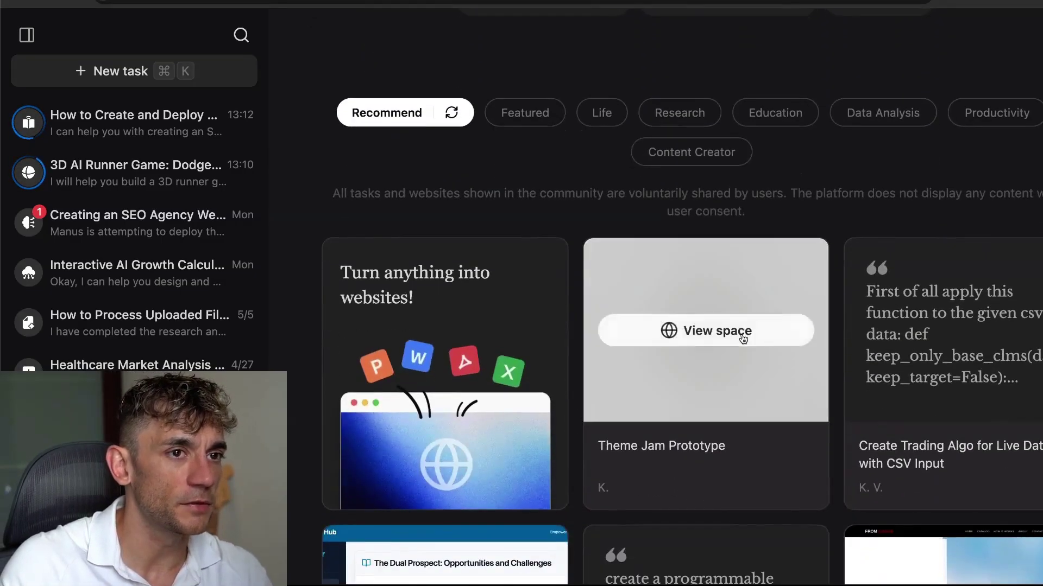
scroll(743, 340, "down", 10)
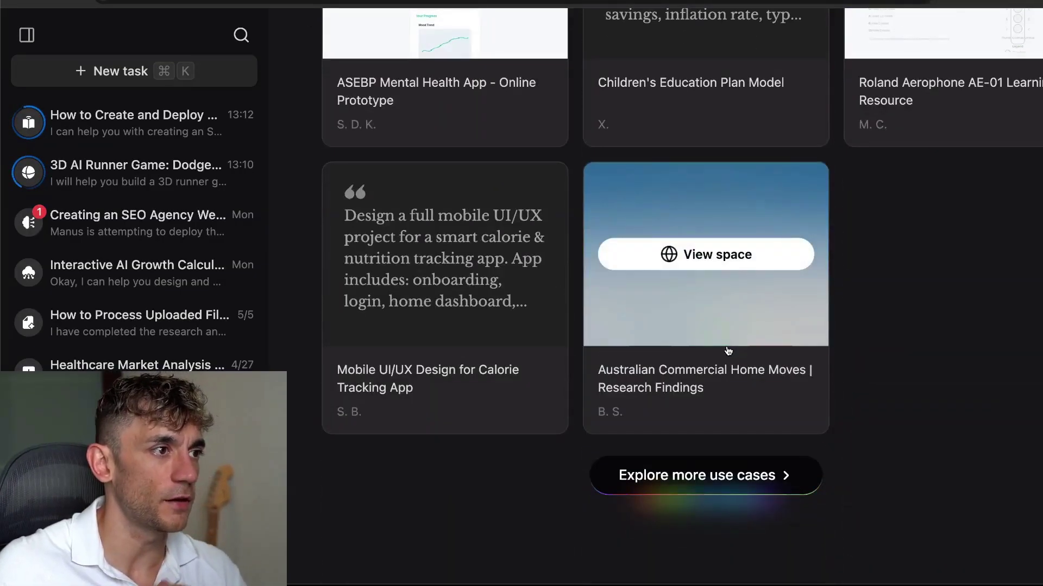
scroll(728, 352, "up", 15)
Open genspark.ai in a new tab and show the Advanced Agents page
key("super+t")
type("gen")
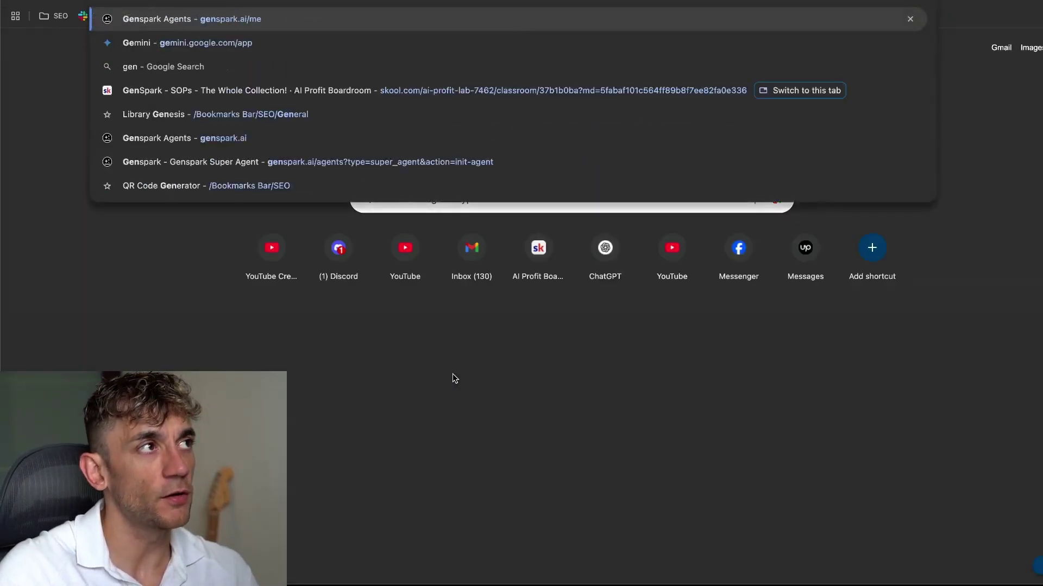
type("s")
key("Return")
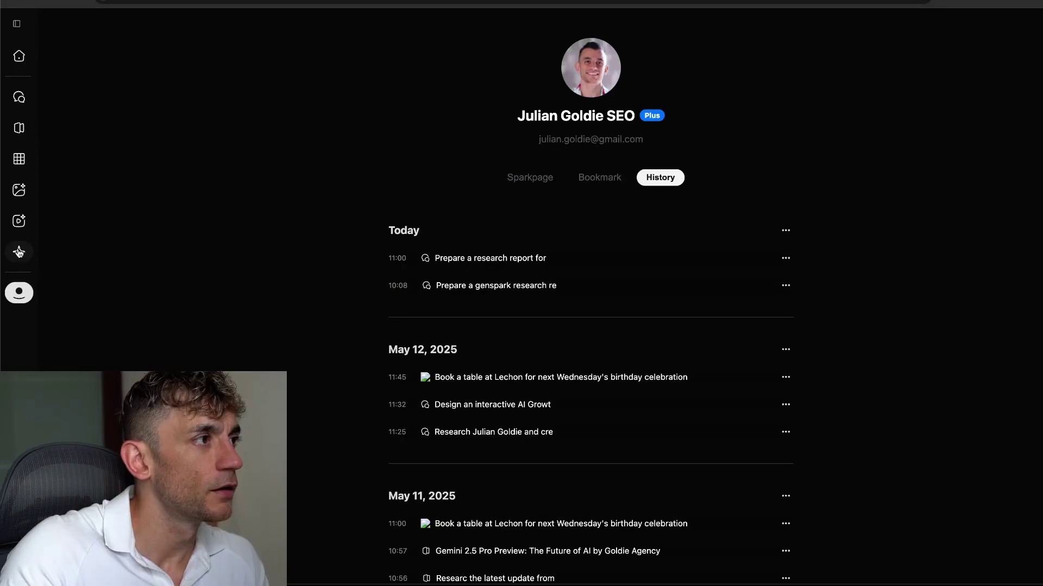
left_click(29, 254)
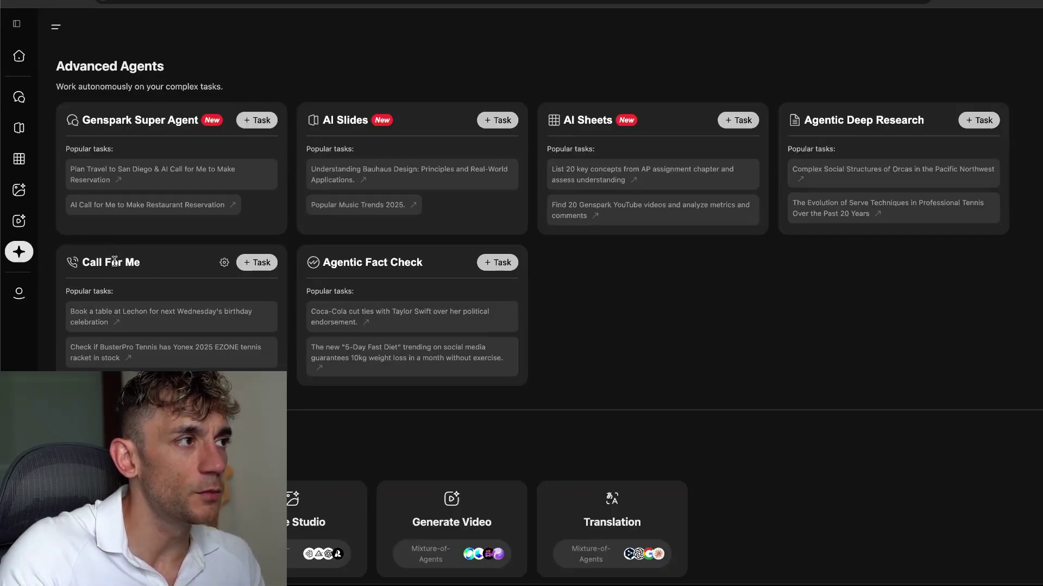
Highlight the Call For Me, Genspark Super Agent and AI Sheets agents
left_click_drag(83, 262, 145, 264)
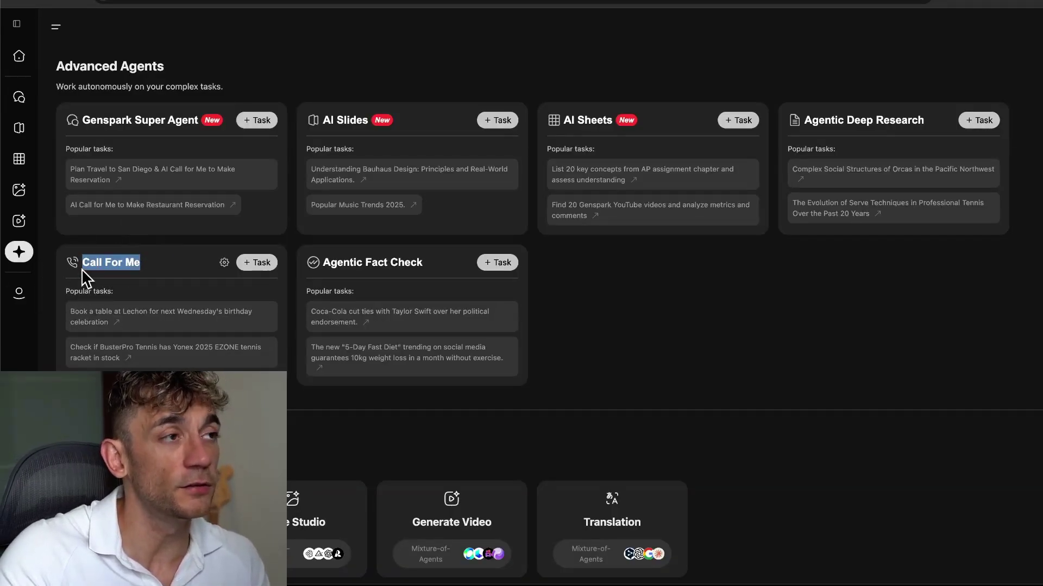
left_click_drag(70, 123, 169, 121)
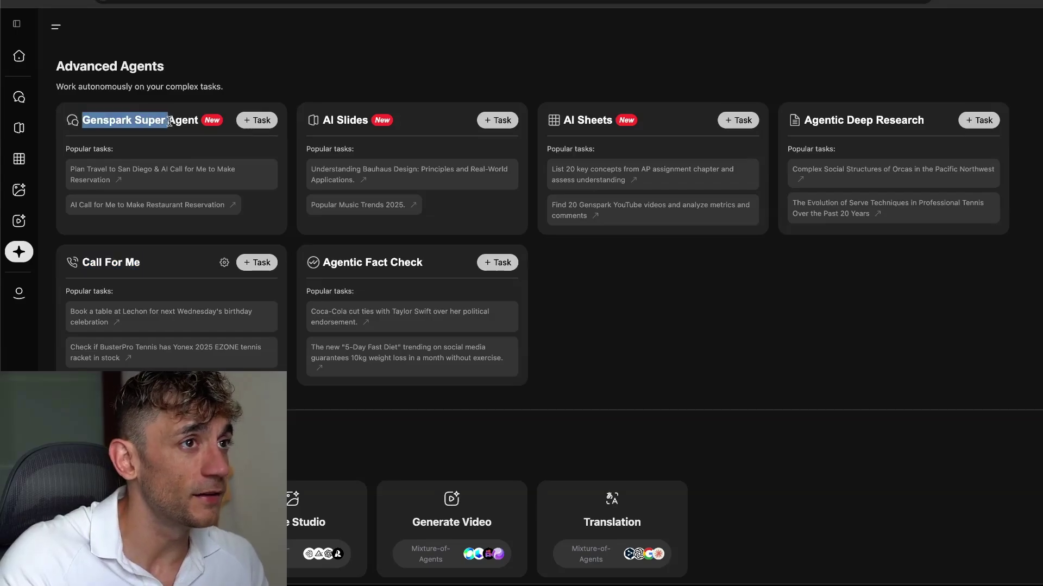
left_click_drag(567, 120, 699, 143)
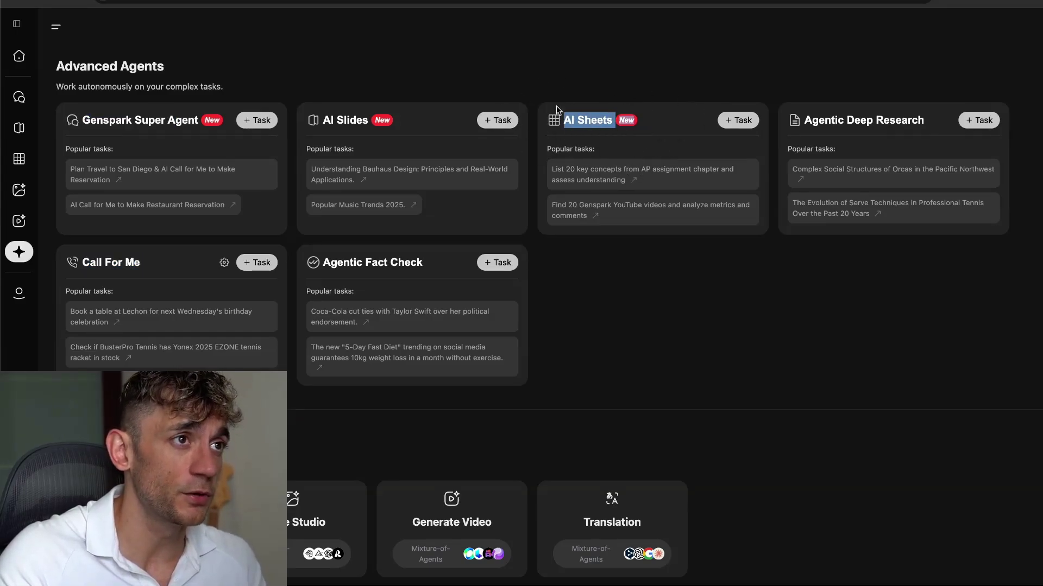
scroll(772, 112, "down", 2)
left_click_drag(323, 180, 423, 180)
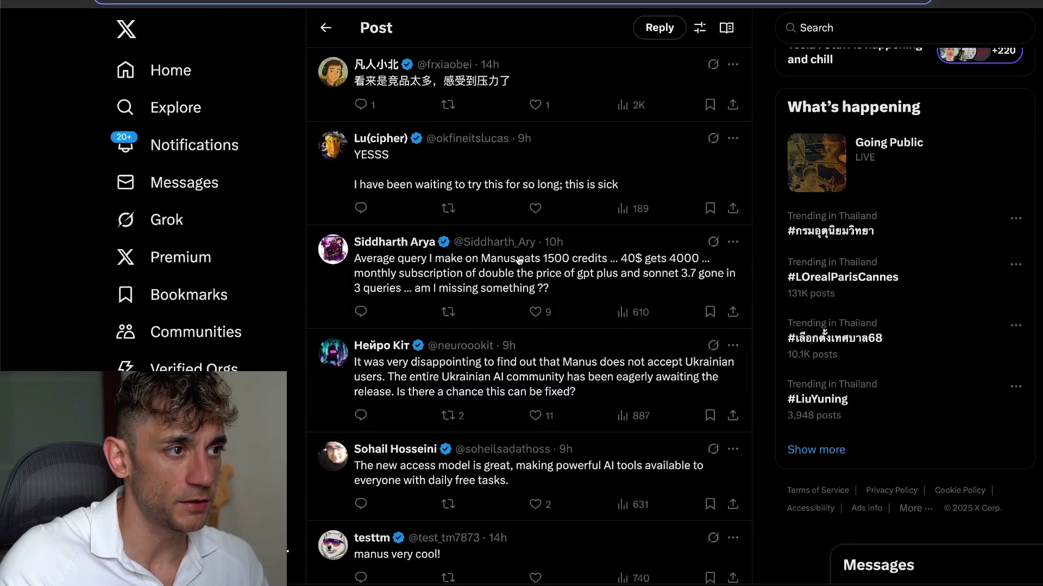
scroll(520, 262, "up", 10)
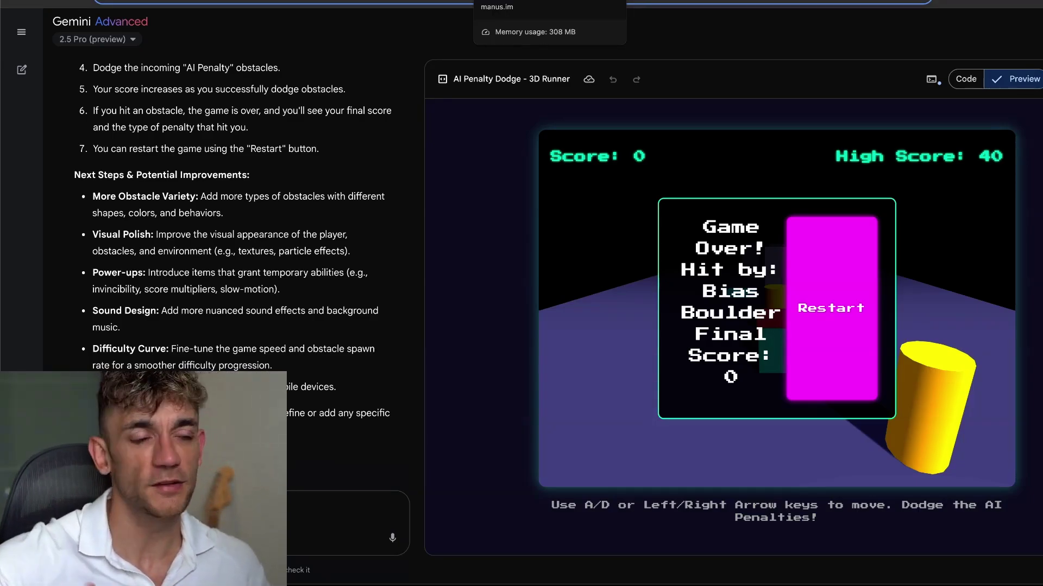
Scroll Gemini's runner game reply up to the prompt and back down to the Game Over screen
scroll(329, 263, "up", 10)
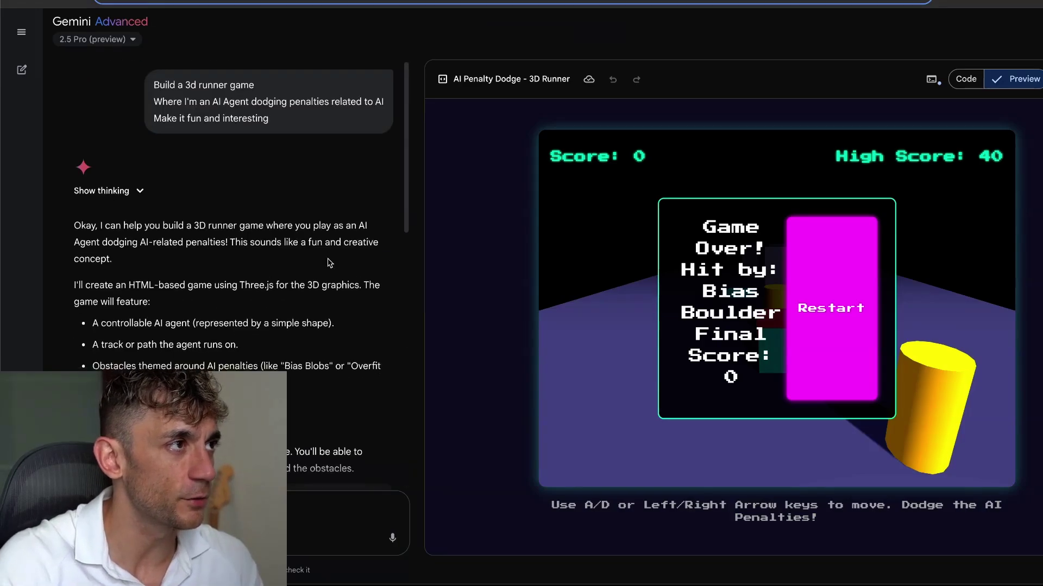
scroll(329, 263, "down", 10)
mouse_move(614, 581)
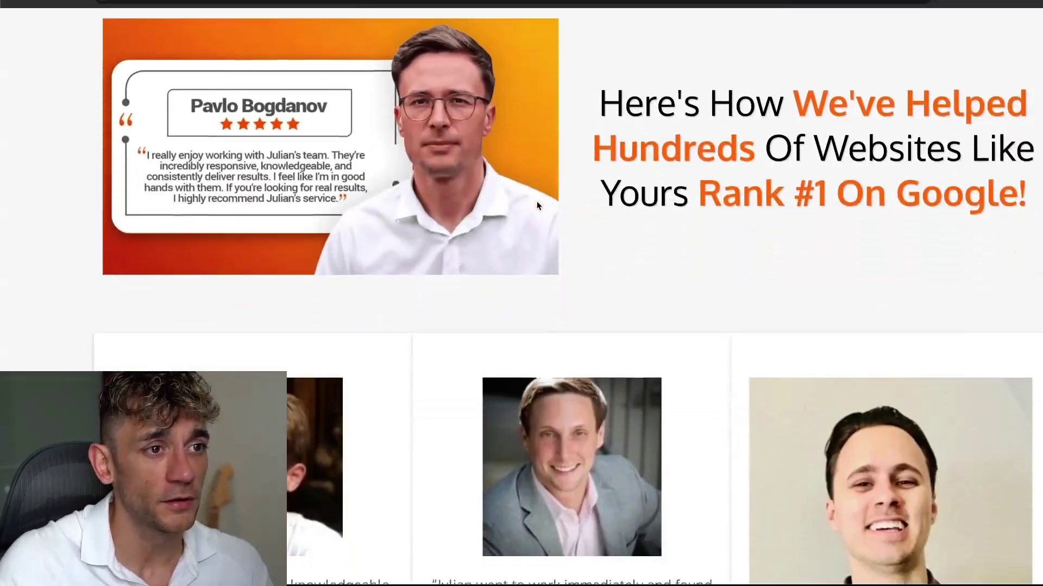
scroll(536, 206, "up", 20)
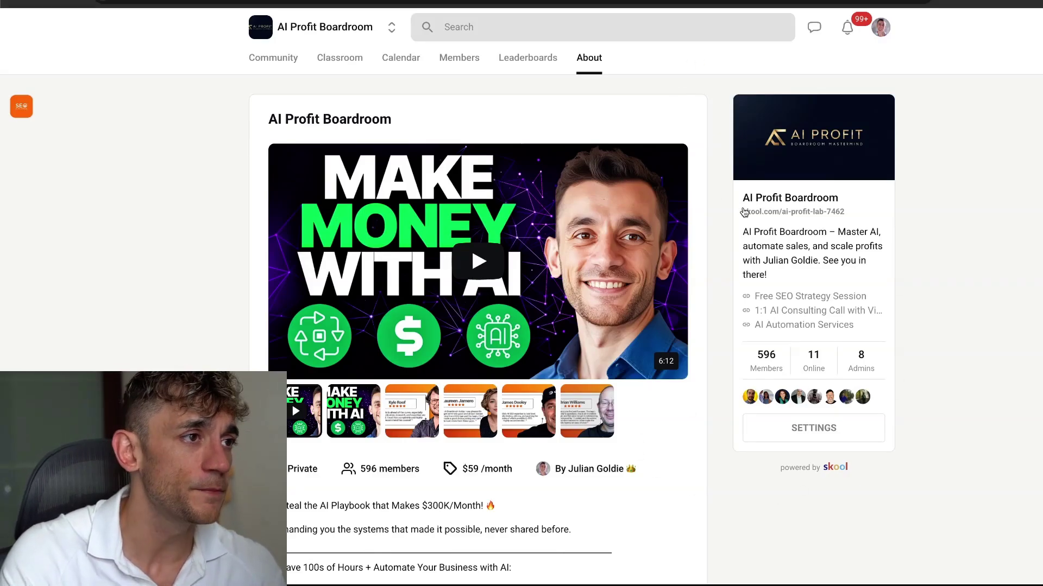
Browse the AI Profit Boardroom's Classroom courses, May 2025 Calendar, and Community feed
left_click(358, 61)
scroll(363, 109, "down", 10)
scroll(366, 139, "up", 10)
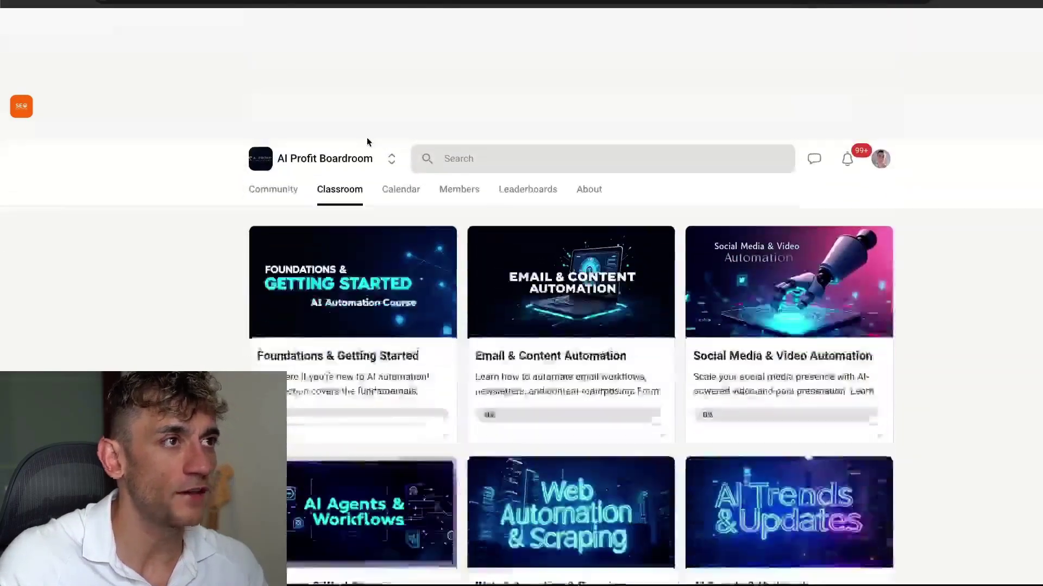
left_click(389, 62)
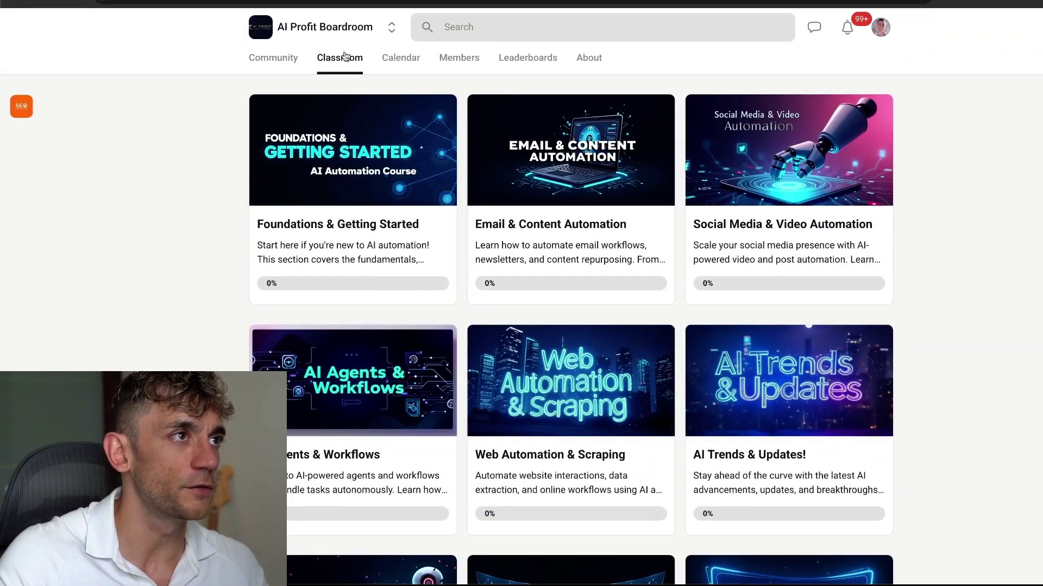
left_click(272, 70)
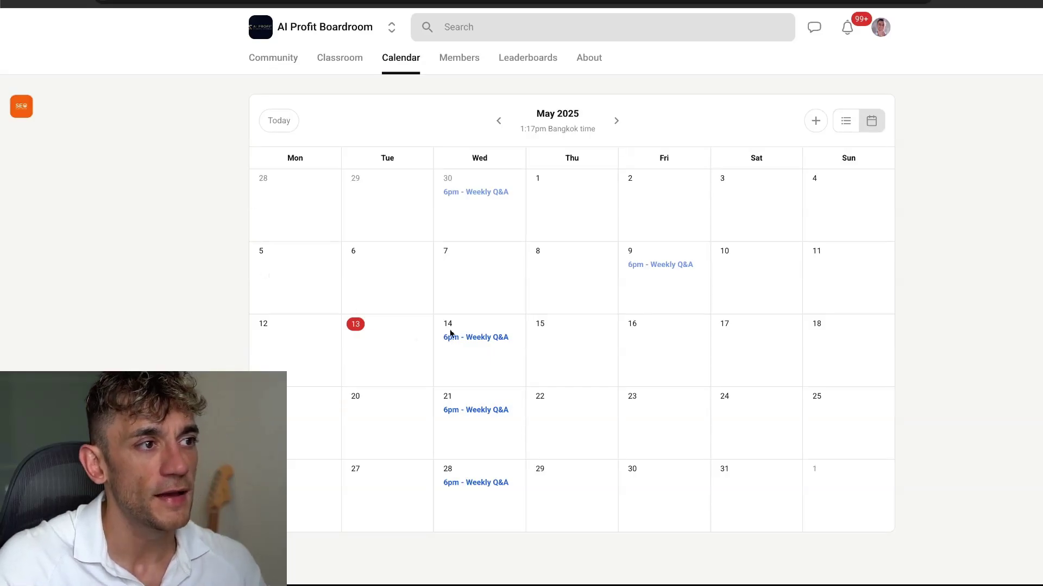
scroll(338, 346, "down", 5)
scroll(337, 345, "down", 5)
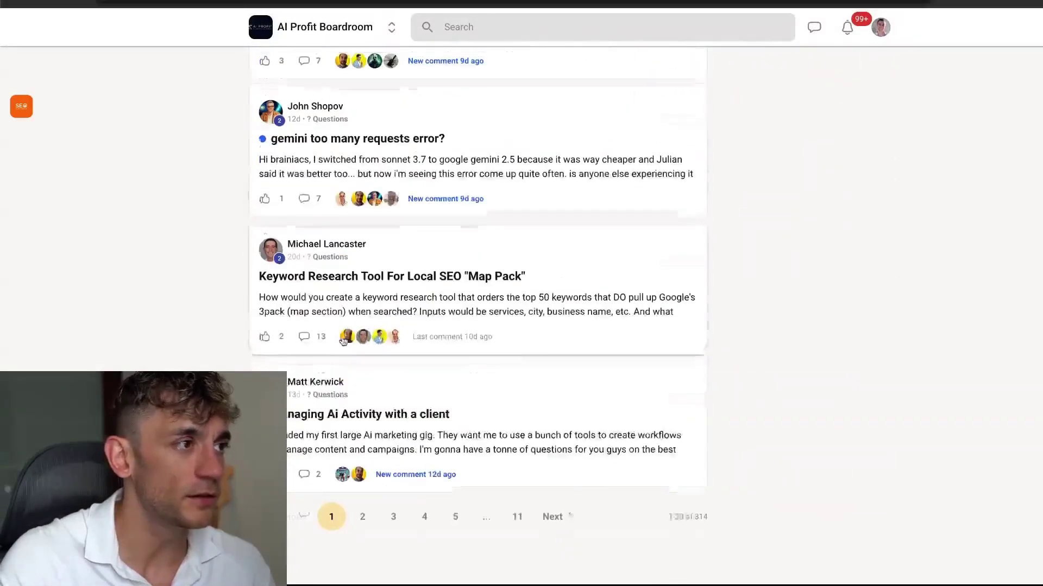
scroll(464, 297, "up", 15)
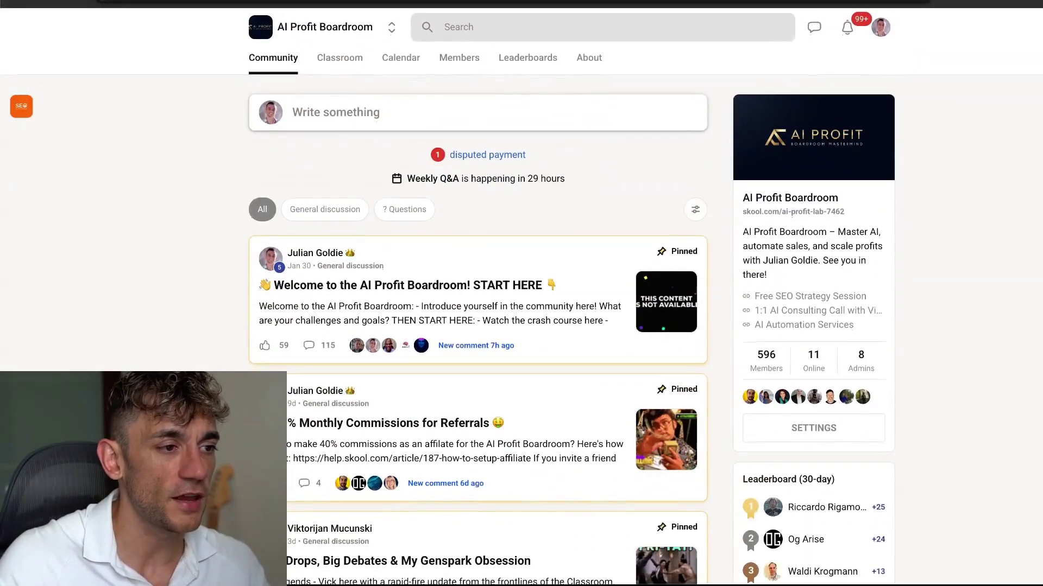